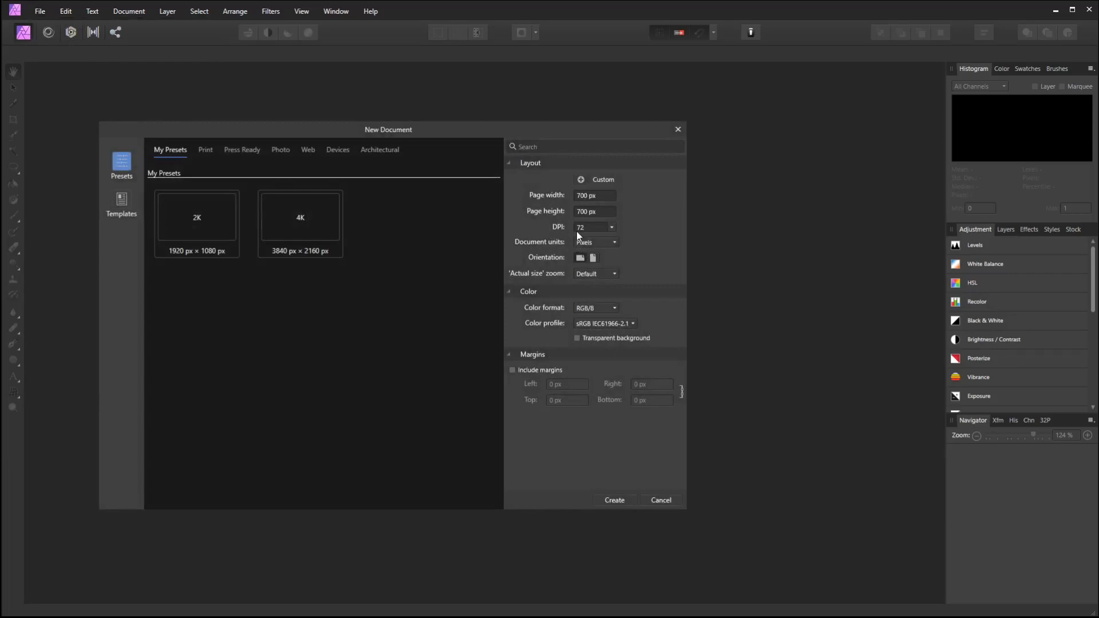
Create a new 700 x 700 px document at 72 DPI and view it at 100%
{"action": "left_click", "coordinate": [616, 500]}
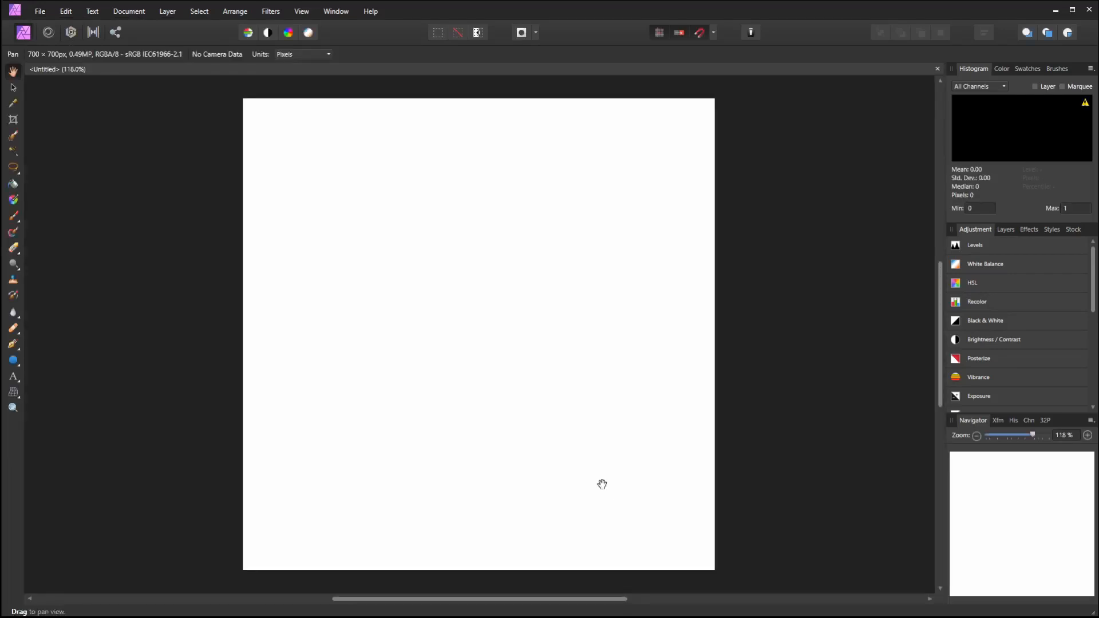
{"action": "key", "text": "ctrl+1"}
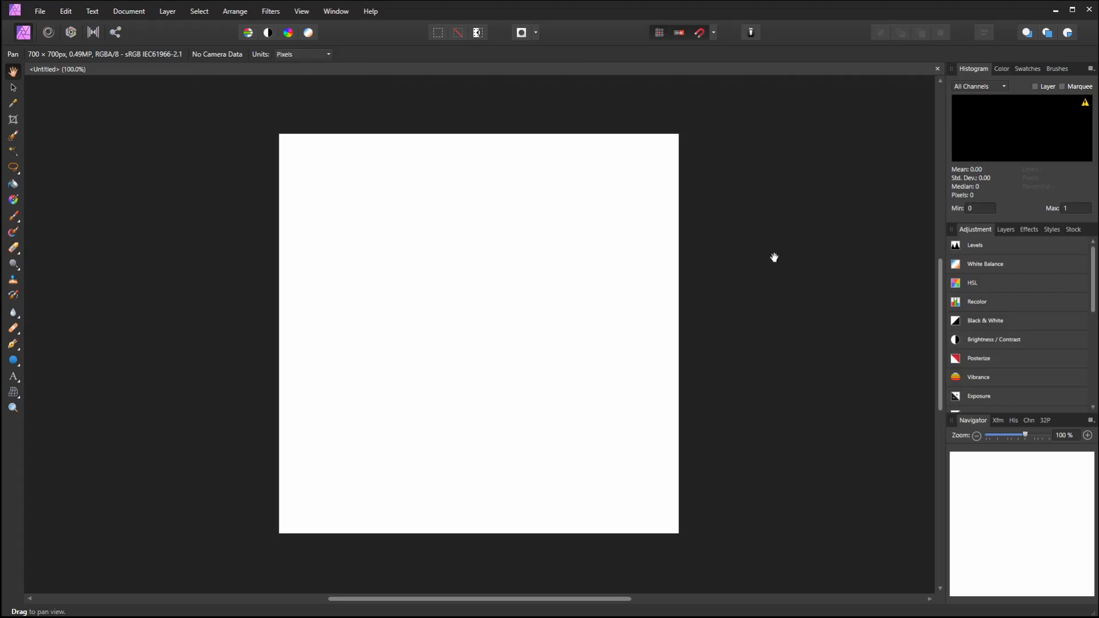
Float the Stock browser beside the upper part of the canvas and show the document's layer list
{"action": "left_click", "coordinate": [1073, 230]}
{"action": "left_click_drag", "start_coordinate": [1073, 230], "coordinate": [771, 161]}
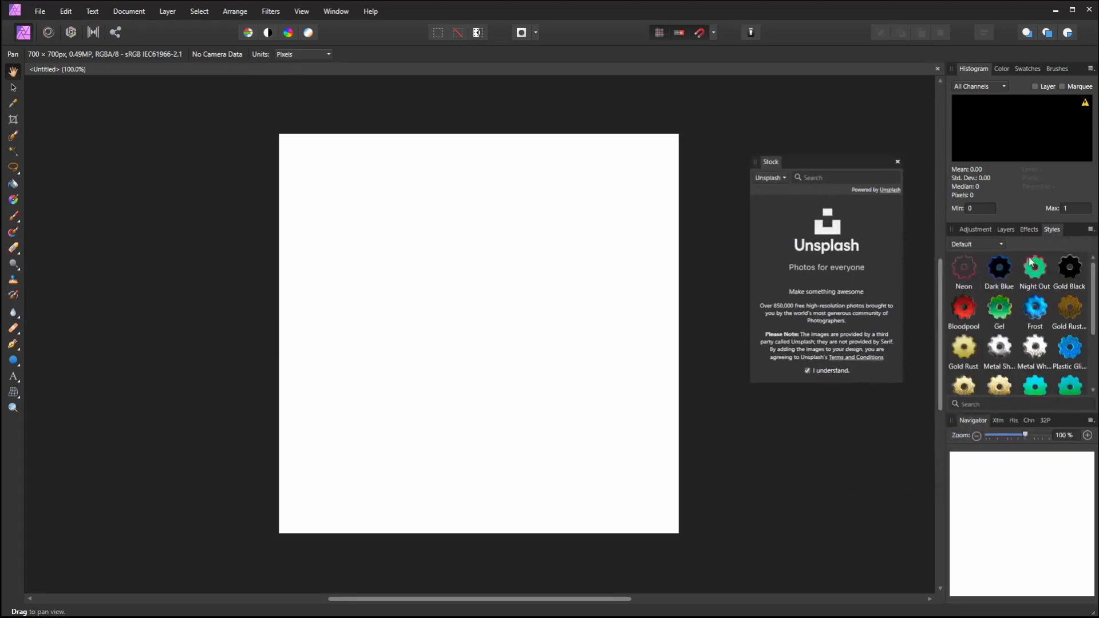
{"action": "left_click", "coordinate": [1005, 226]}
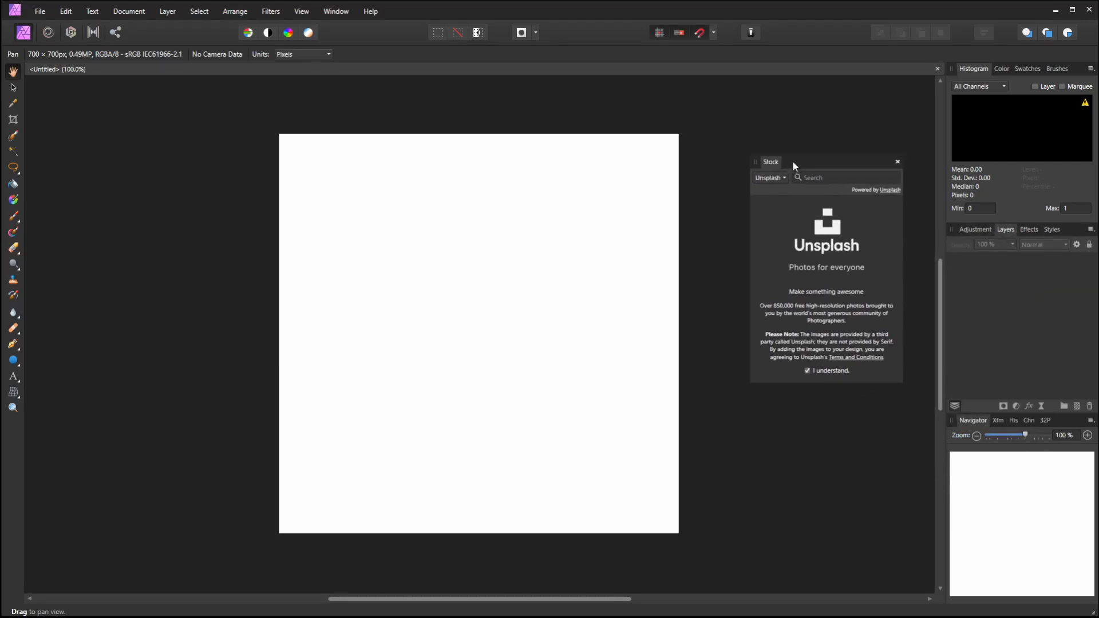
{"action": "left_click_drag", "start_coordinate": [792, 160], "coordinate": [787, 125]}
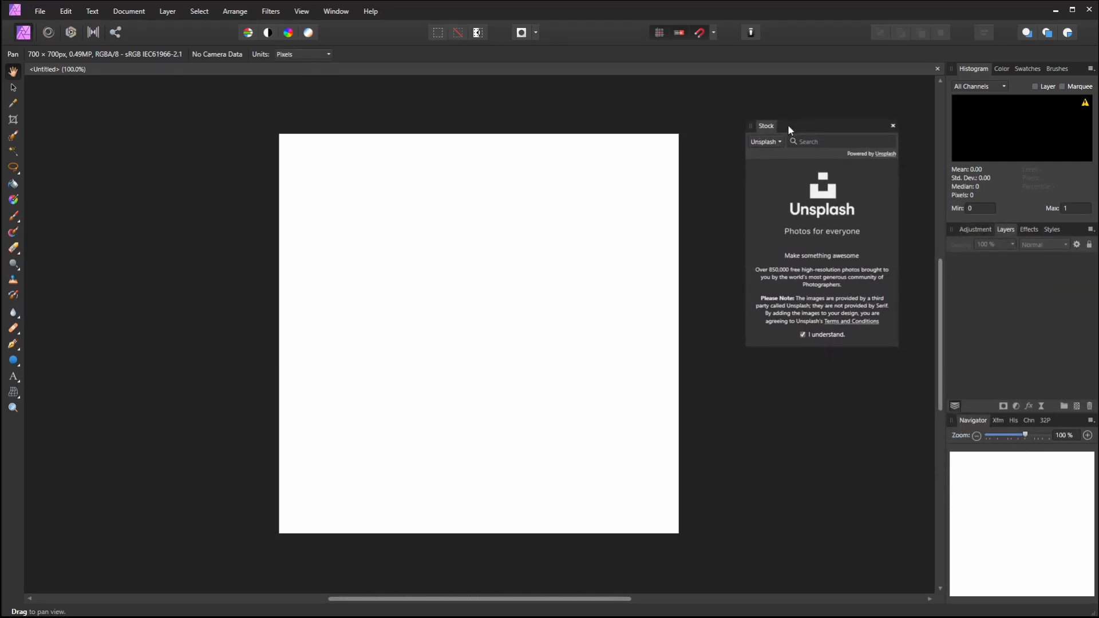
Search the Unsplash stock photos for "fire"
{"action": "left_click", "coordinate": [841, 140]}
{"action": "type", "text": "fire"}
{"action": "key", "text": "Return"}
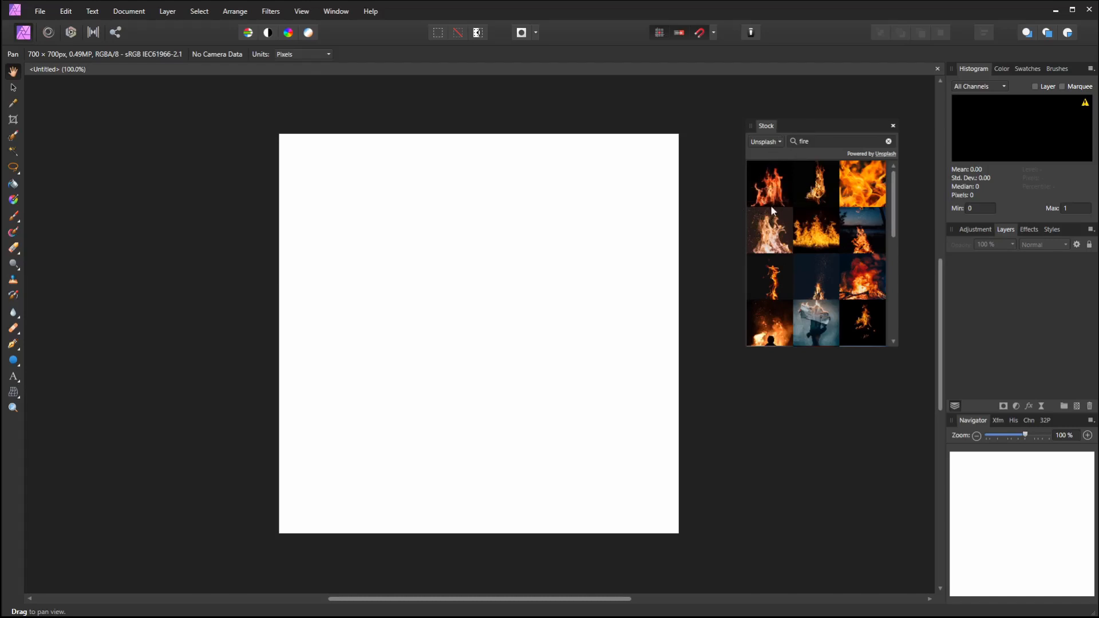
Compare the fire search across the Pixabay and Pexels stock sources, ending back on Unsplash
{"action": "left_click", "coordinate": [779, 143]}
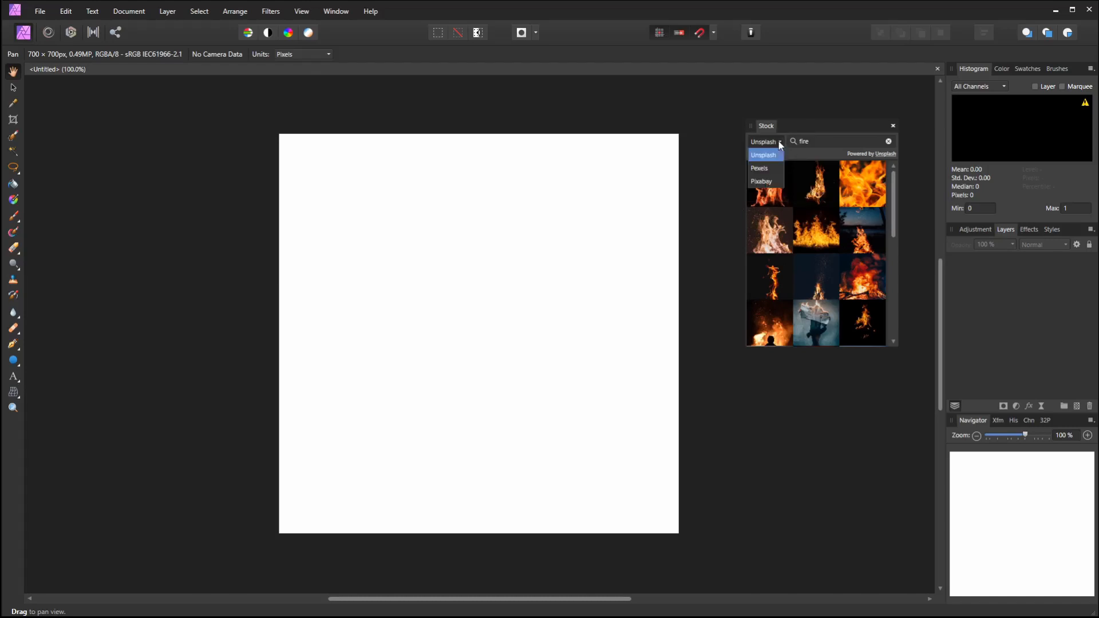
{"action": "left_click", "coordinate": [775, 180]}
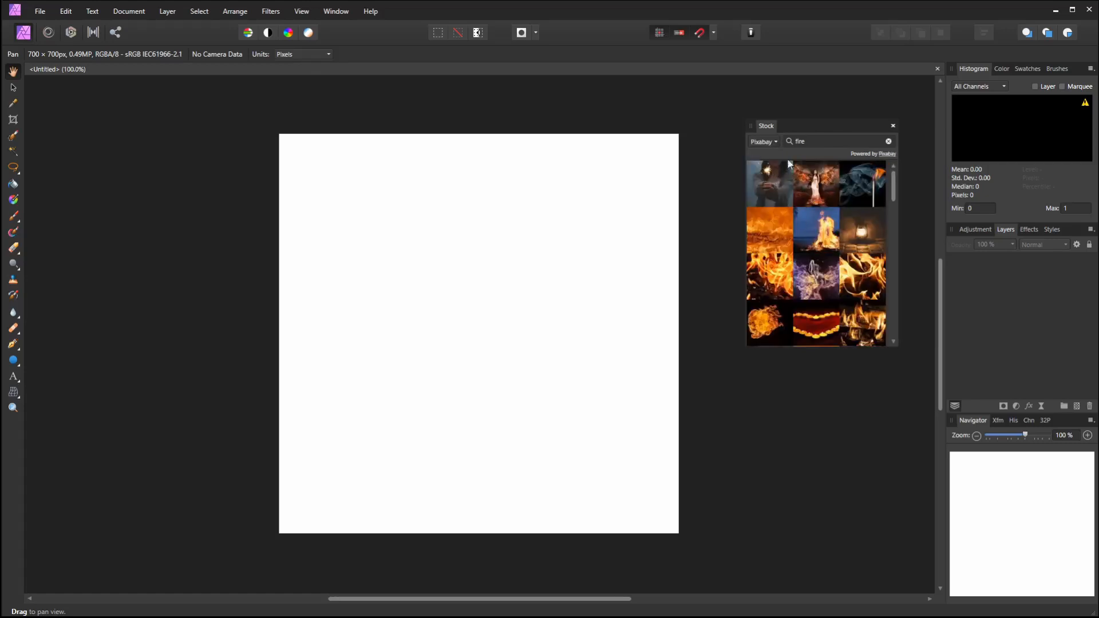
{"action": "left_click", "coordinate": [776, 142]}
{"action": "left_click", "coordinate": [767, 171]}
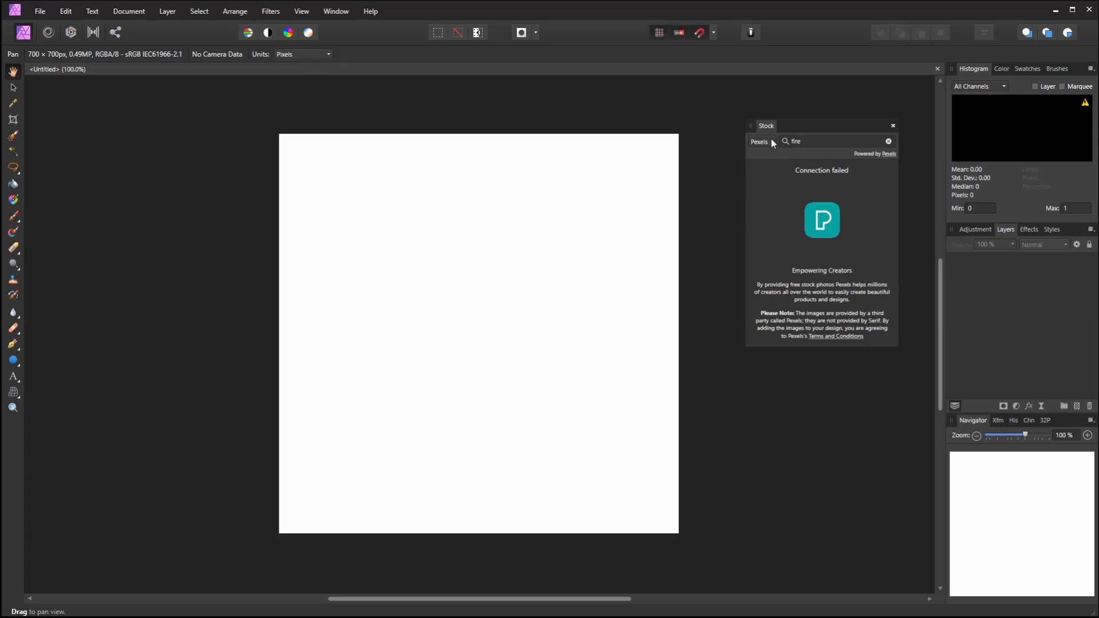
{"action": "left_click", "coordinate": [772, 143]}
{"action": "left_click", "coordinate": [764, 155]}
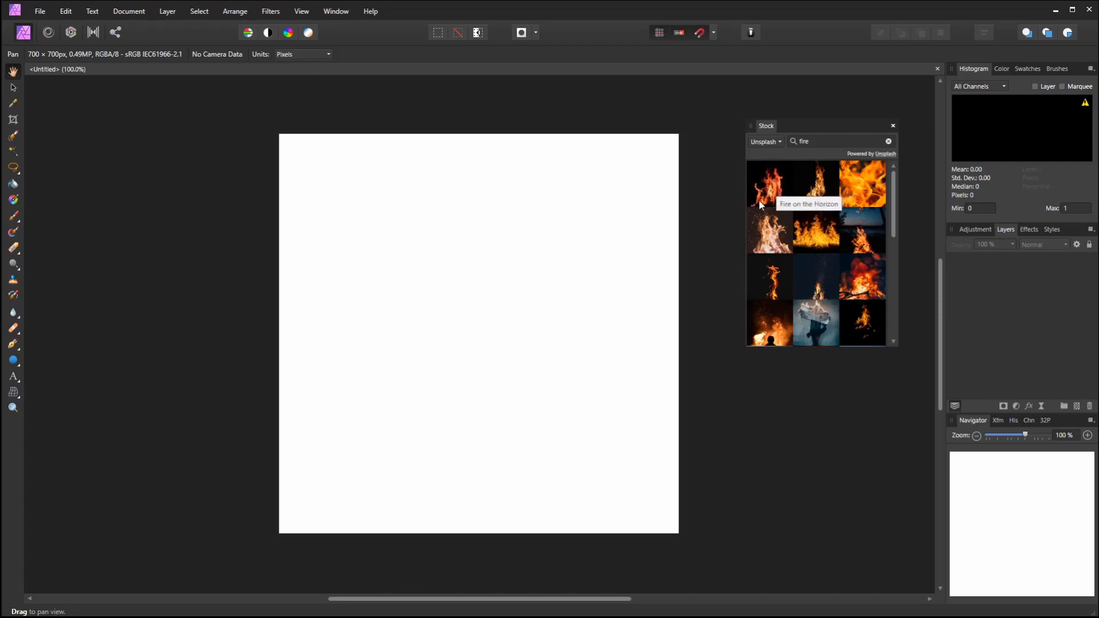
{"action": "left_click", "coordinate": [777, 143]}
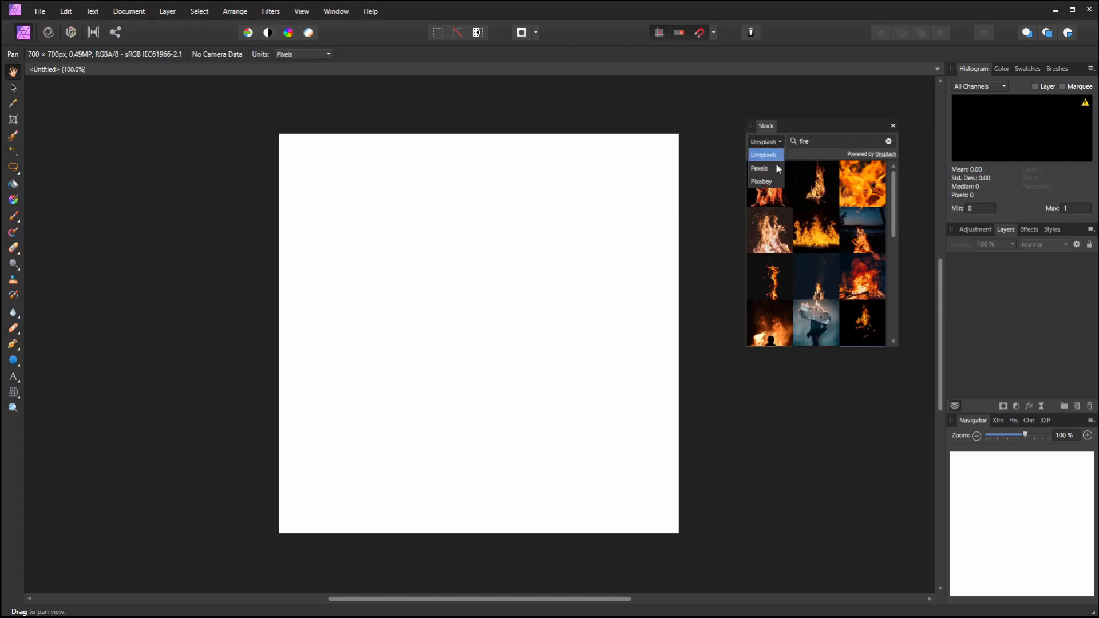
{"action": "left_click", "coordinate": [828, 122]}
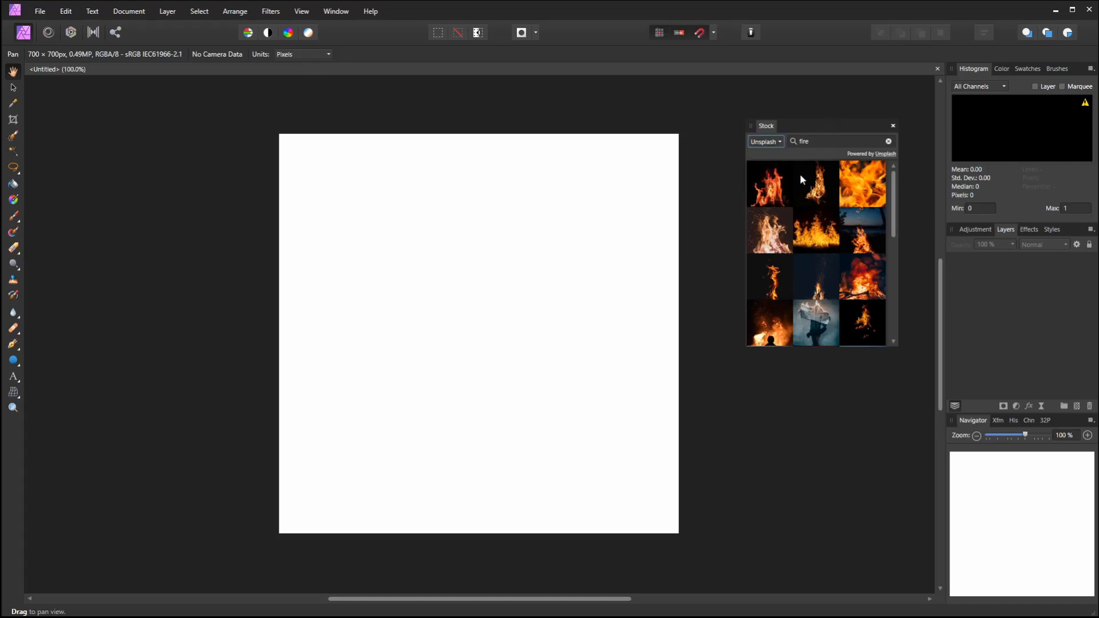
Place the "Fire on the Horizon" stock photo in the document and scale it down to about 39%
{"action": "left_click_drag", "start_coordinate": [782, 192], "coordinate": [489, 307]}
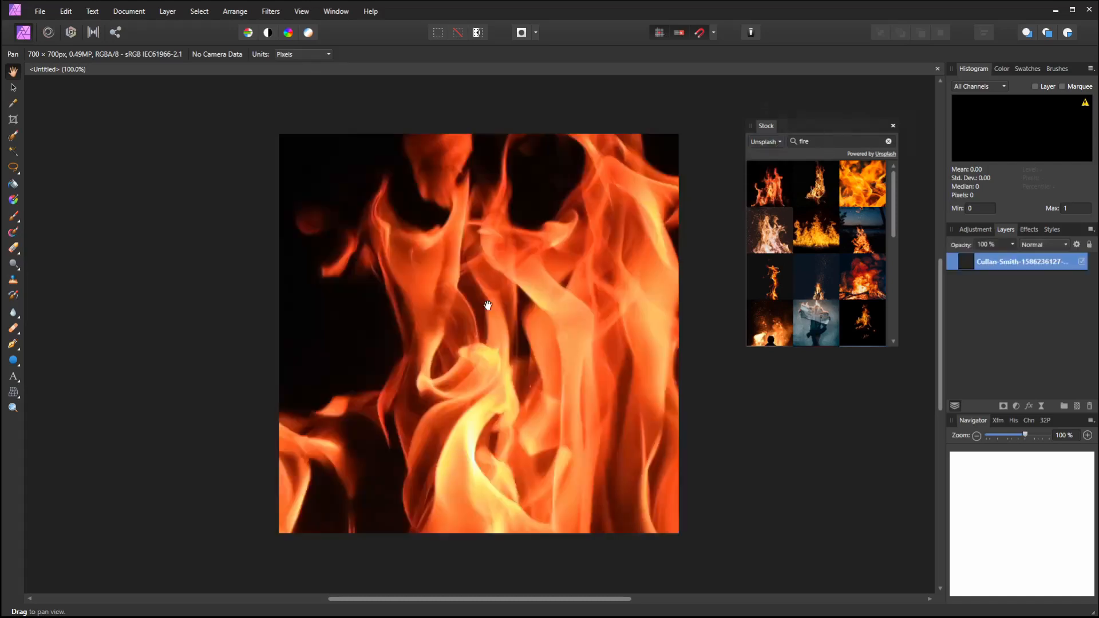
{"action": "scroll", "coordinate": [490, 307], "scroll_direction": "down", "scroll_amount": 6}
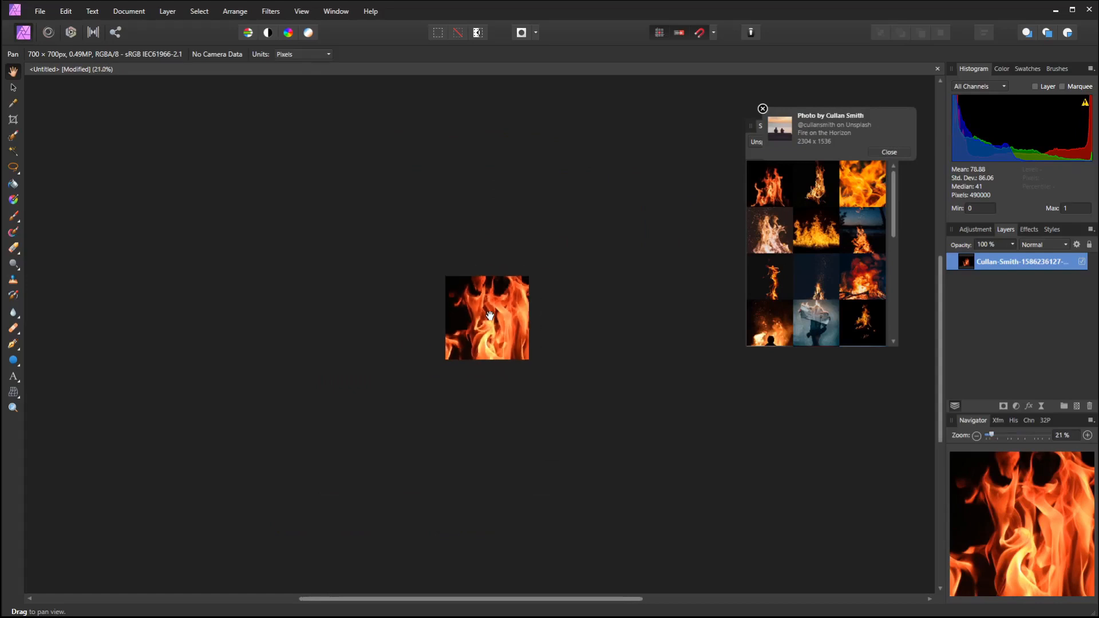
{"action": "left_click", "coordinate": [13, 87]}
{"action": "left_click_drag", "start_coordinate": [626, 222], "coordinate": [542, 266]}
Enlarge the fire photo to about 51% and position it so it covers the whole canvas, leaving it deselected
{"action": "scroll", "coordinate": [524, 311], "scroll_direction": "up", "scroll_amount": 5}
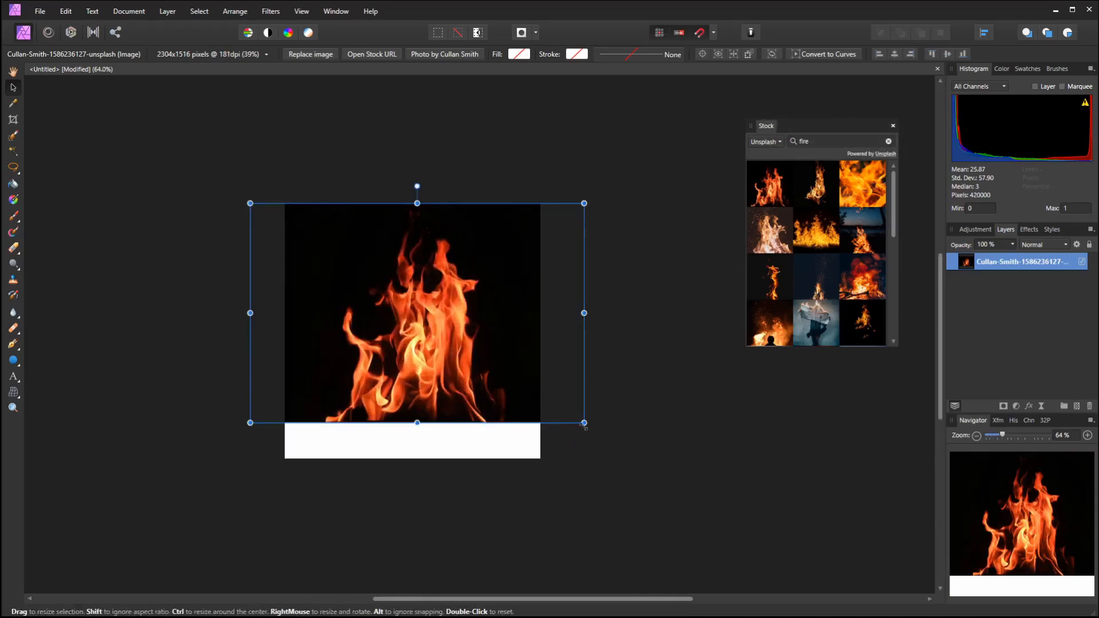
{"action": "left_click_drag", "start_coordinate": [584, 422], "coordinate": [639, 450]}
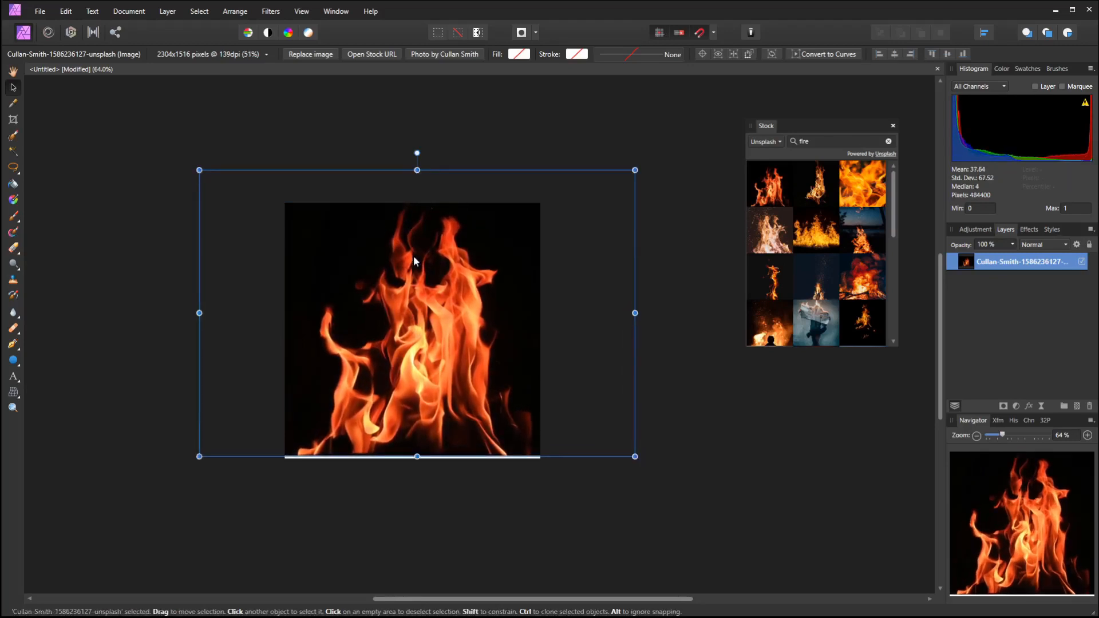
{"action": "left_click_drag", "start_coordinate": [414, 258], "coordinate": [429, 273]}
{"action": "left_click", "coordinate": [499, 164]}
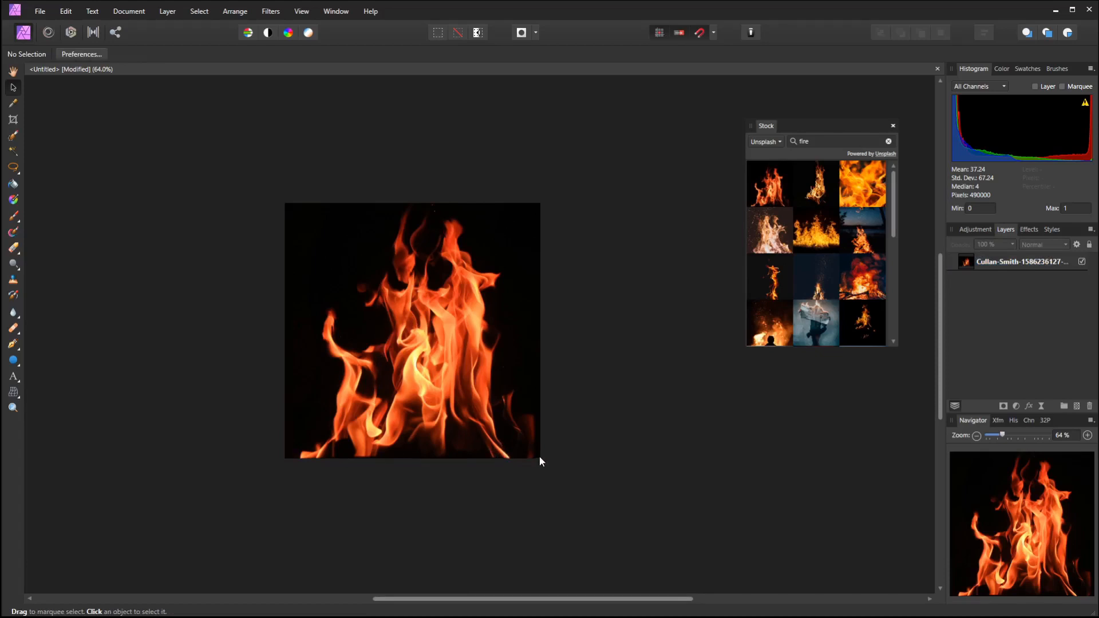
Make the document background transparent, shifting the fire photo up to expose it and back down to cover the canvas
{"action": "left_click_drag", "start_coordinate": [476, 443], "coordinate": [474, 342]}
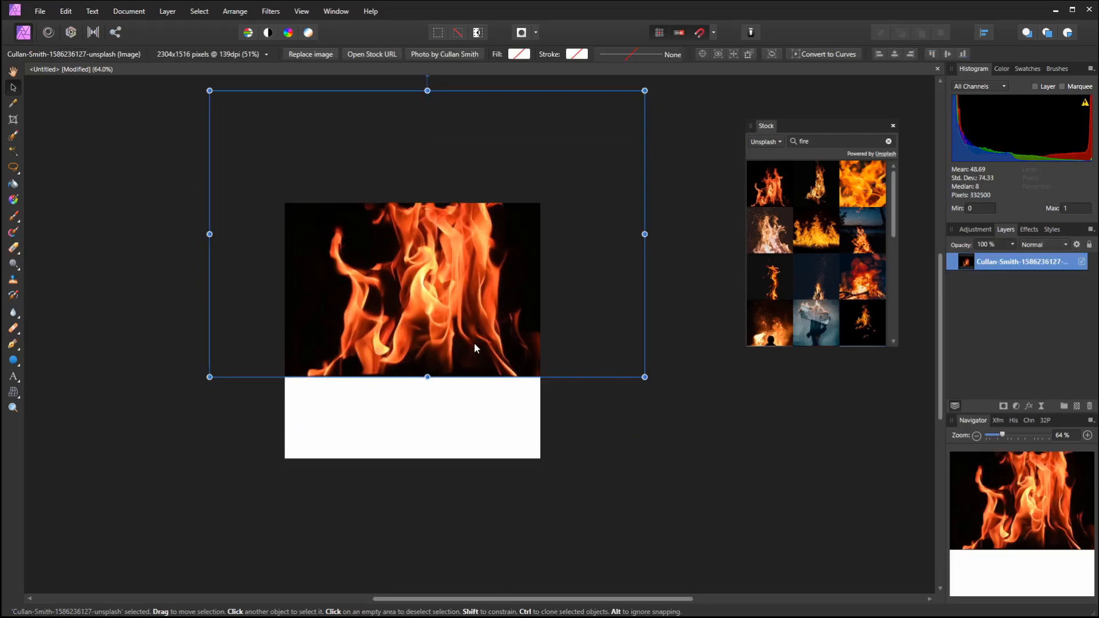
{"action": "left_click", "coordinate": [135, 12]}
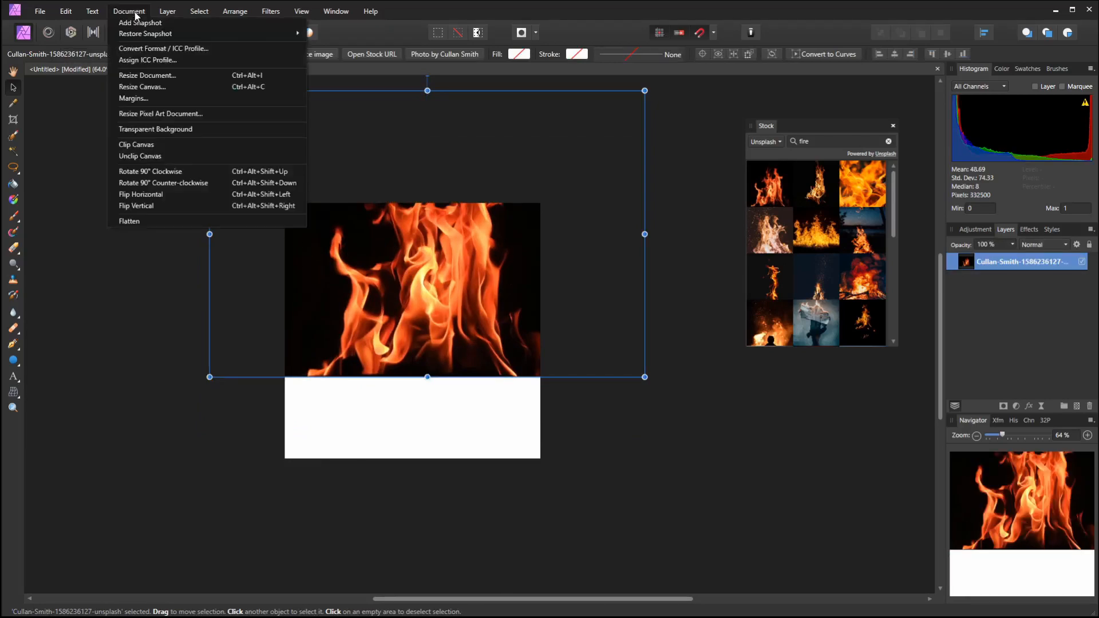
{"action": "left_click", "coordinate": [156, 130]}
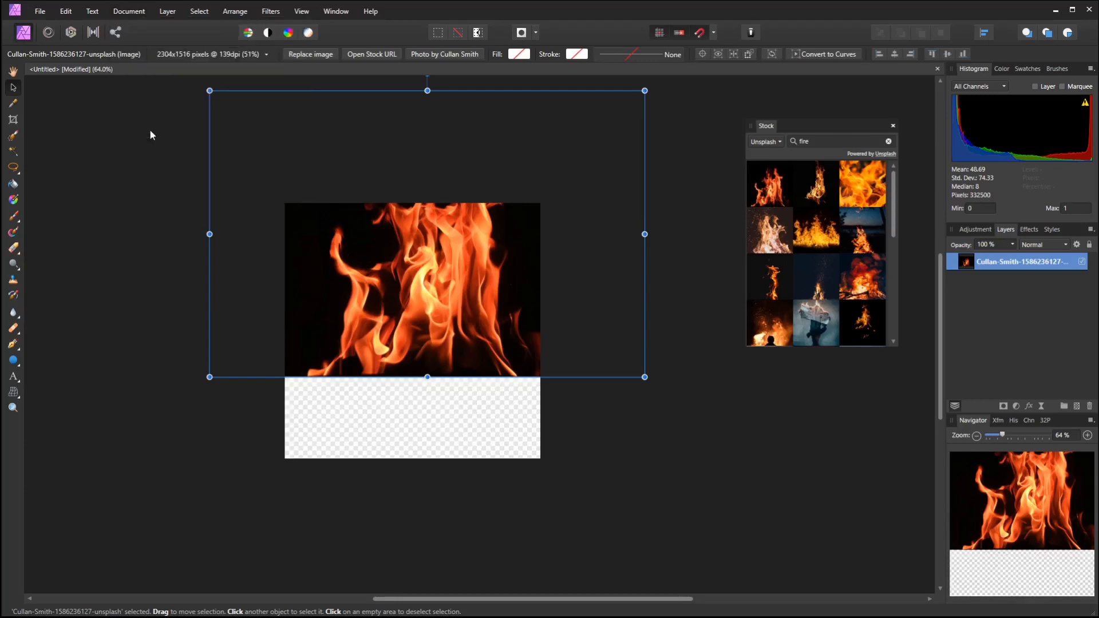
{"action": "left_click", "coordinate": [602, 415]}
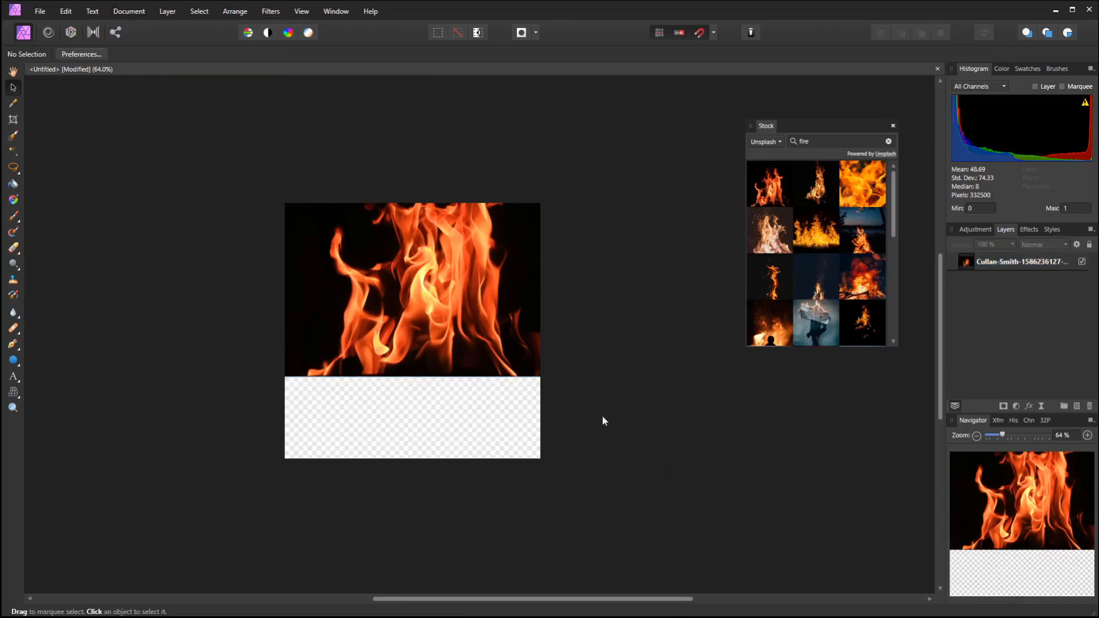
{"action": "left_click_drag", "start_coordinate": [461, 272], "coordinate": [456, 348]}
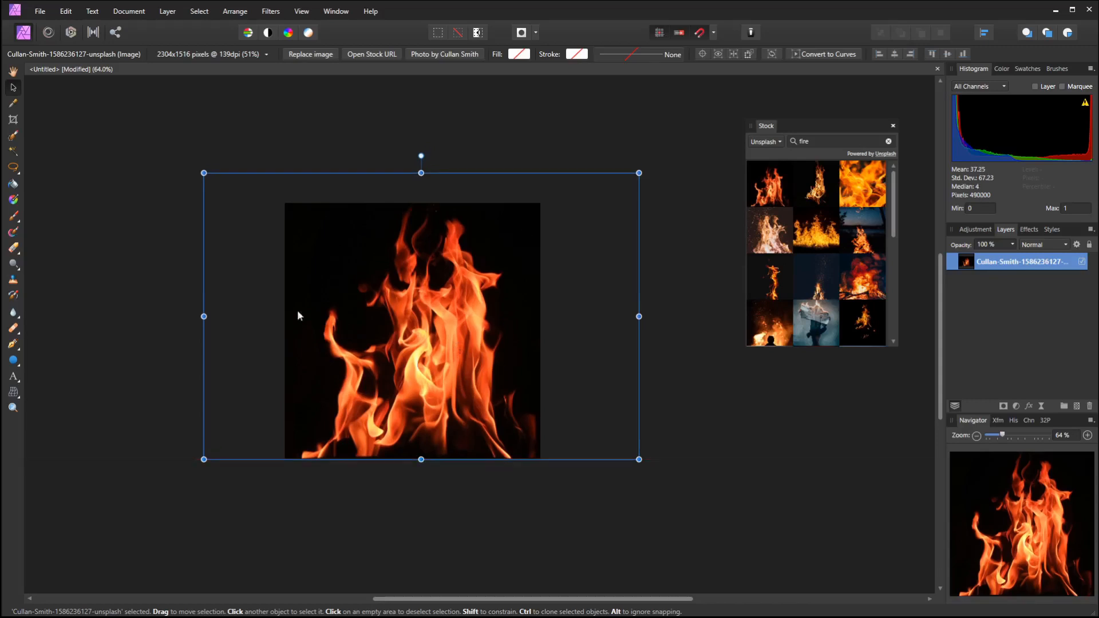
Select the main body of the flames in the photo with the Flood Select tool at 40% tolerance
{"action": "left_click", "coordinate": [14, 152]}
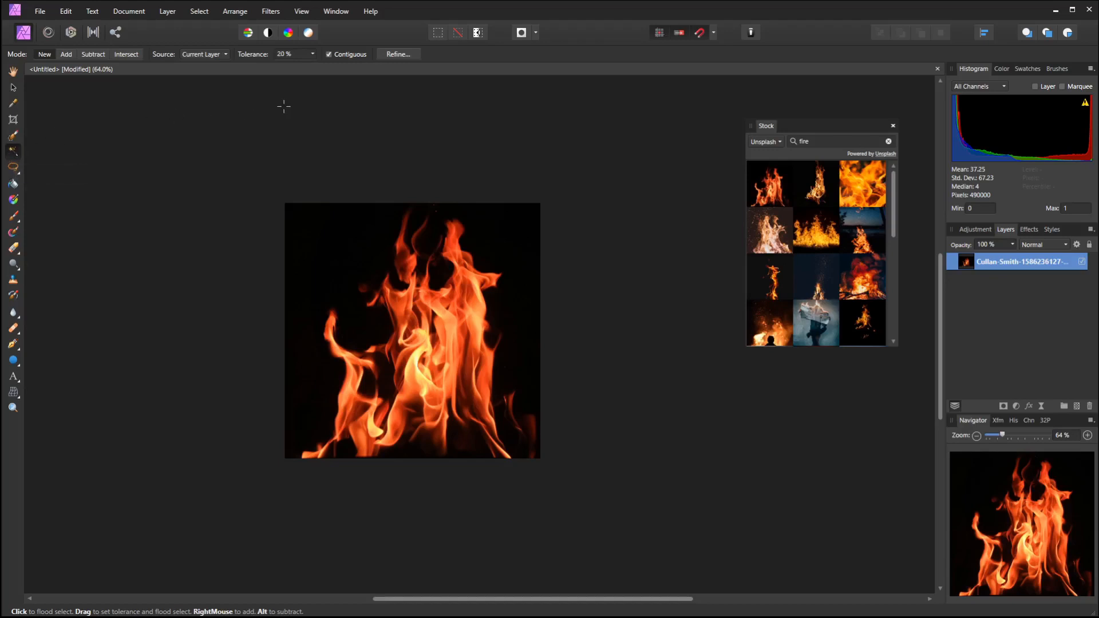
{"action": "scroll", "coordinate": [483, 336], "scroll_direction": "up", "scroll_amount": 4}
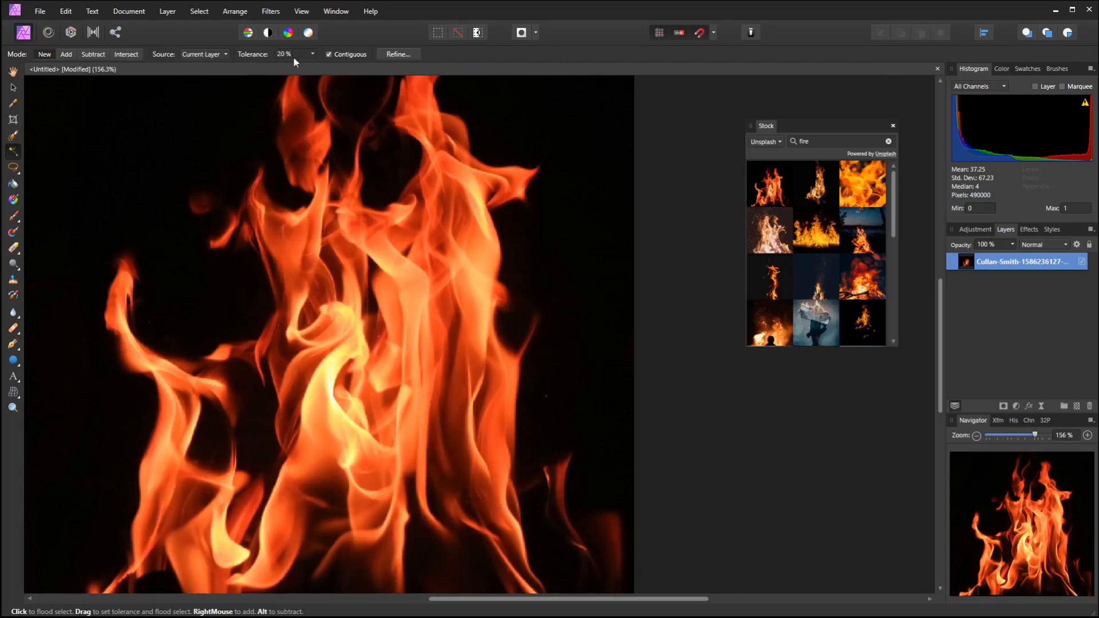
{"action": "type", "text": "4"}
{"action": "left_click", "coordinate": [389, 379]}
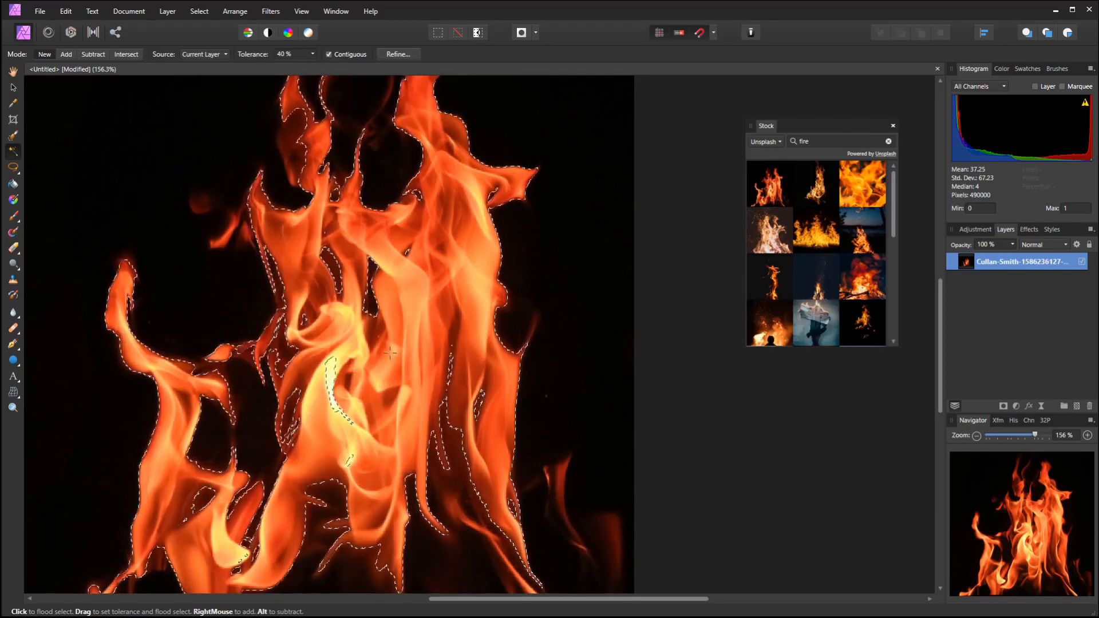
{"action": "key", "text": "ctrl+1"}
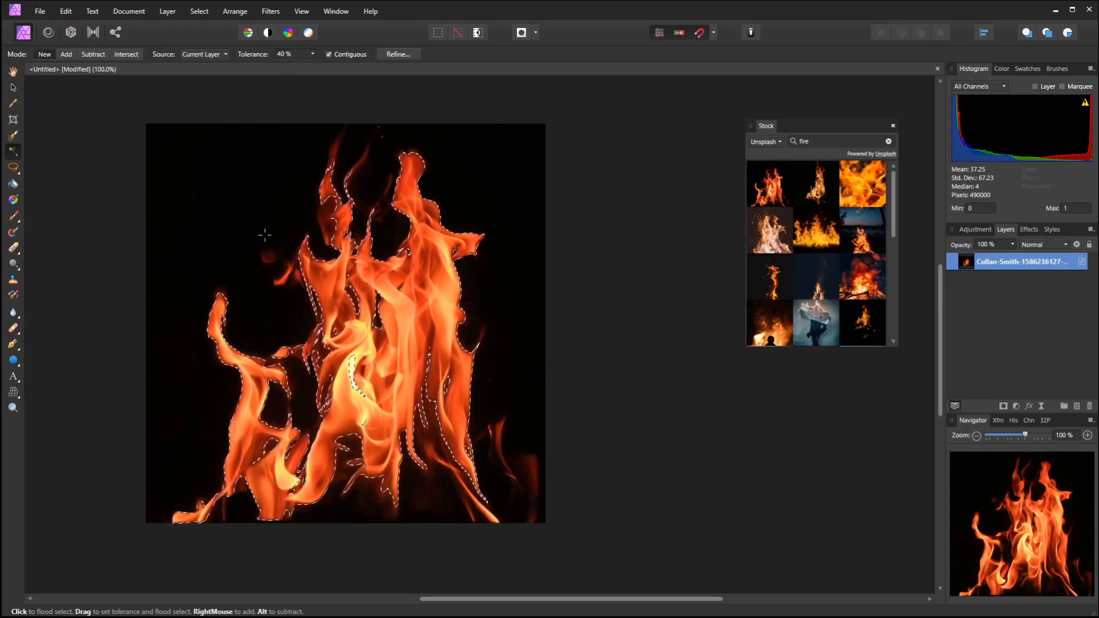
Extend the flame selection in Add mode with a 15% tolerance flood selection to include the darker outer flames
{"action": "left_click", "coordinate": [284, 55]}
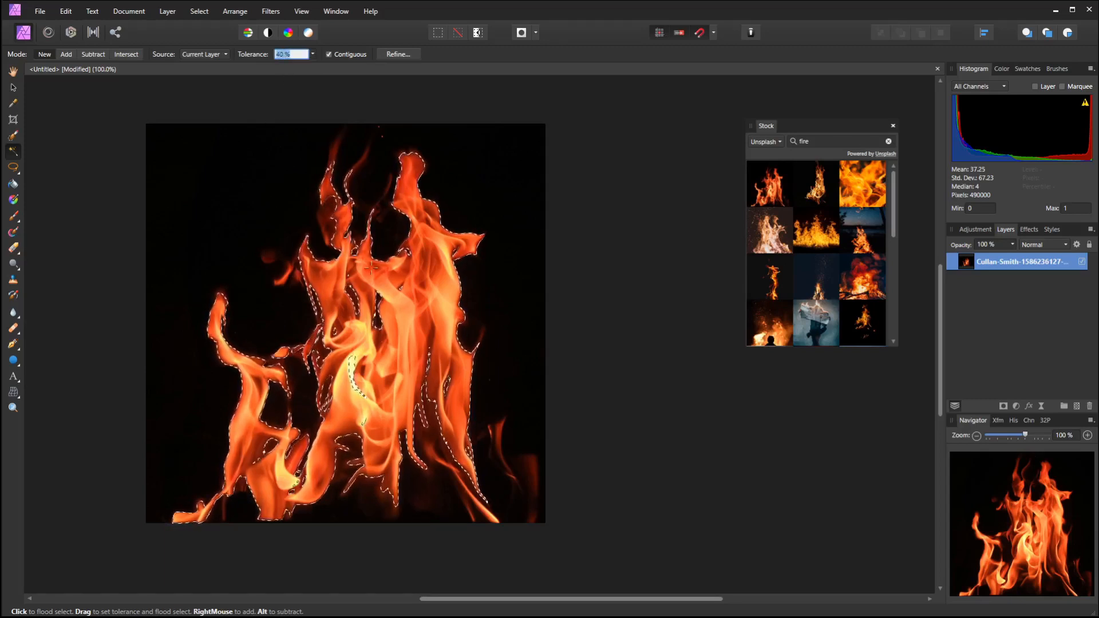
{"action": "scroll", "coordinate": [314, 384], "scroll_direction": "up", "scroll_amount": 2}
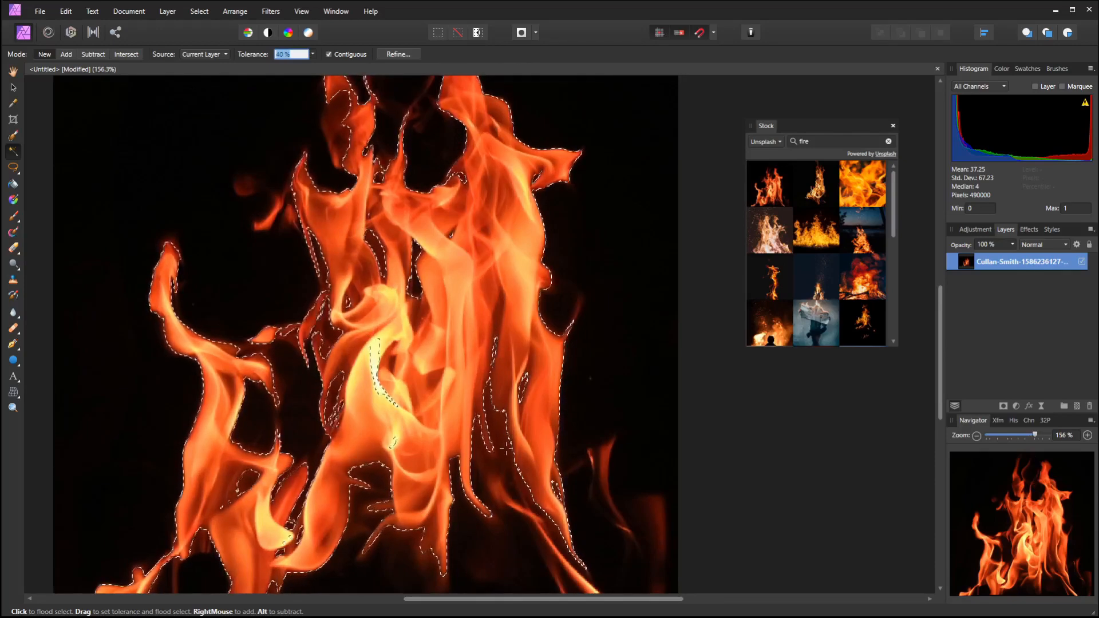
{"action": "type", "text": "1"}
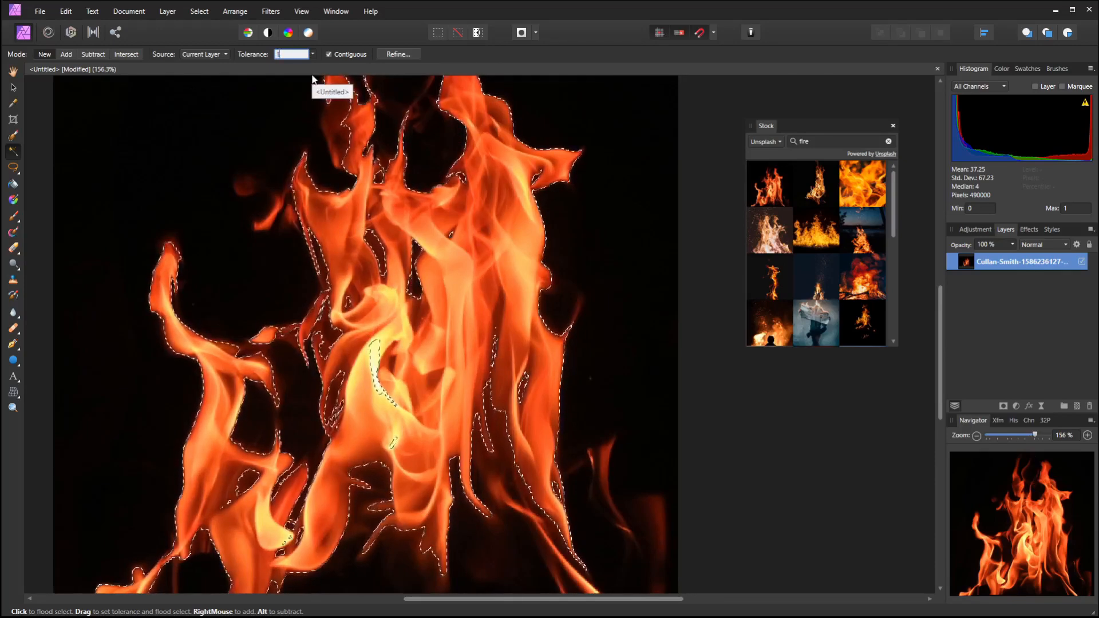
{"action": "type", "text": "5"}
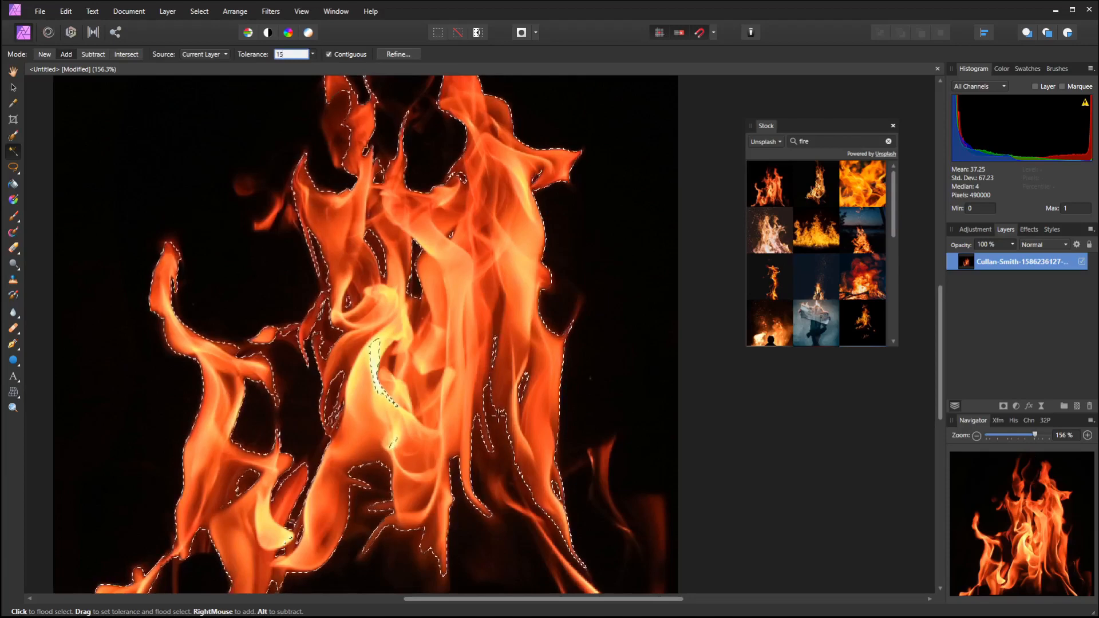
{"action": "key", "text": "Return"}
{"action": "left_click", "coordinate": [482, 319]}
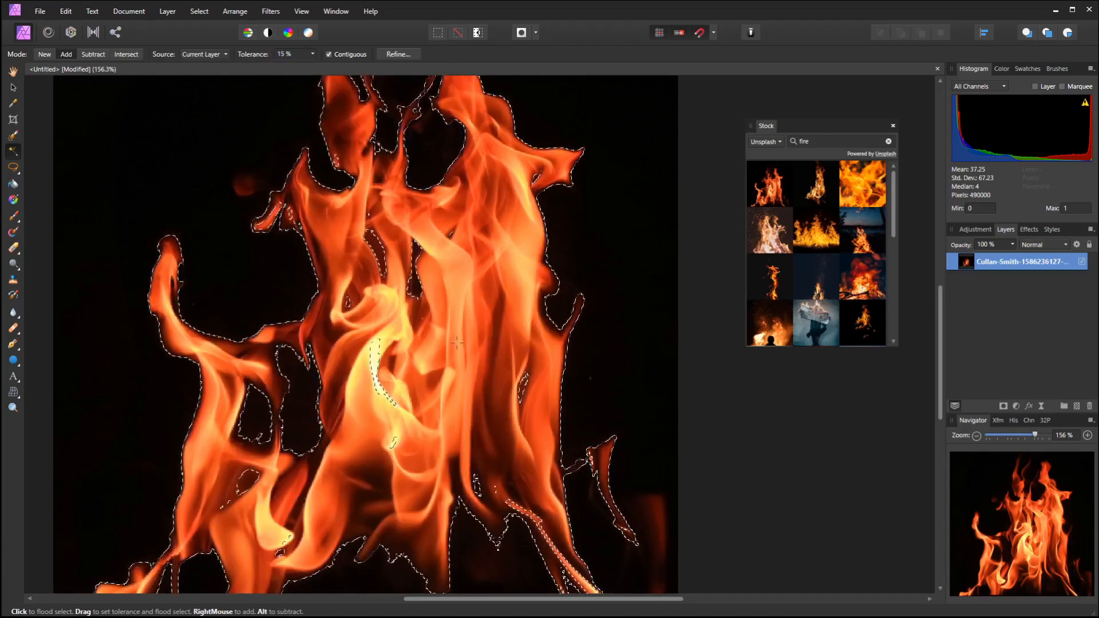
{"action": "key", "text": "ctrl+1"}
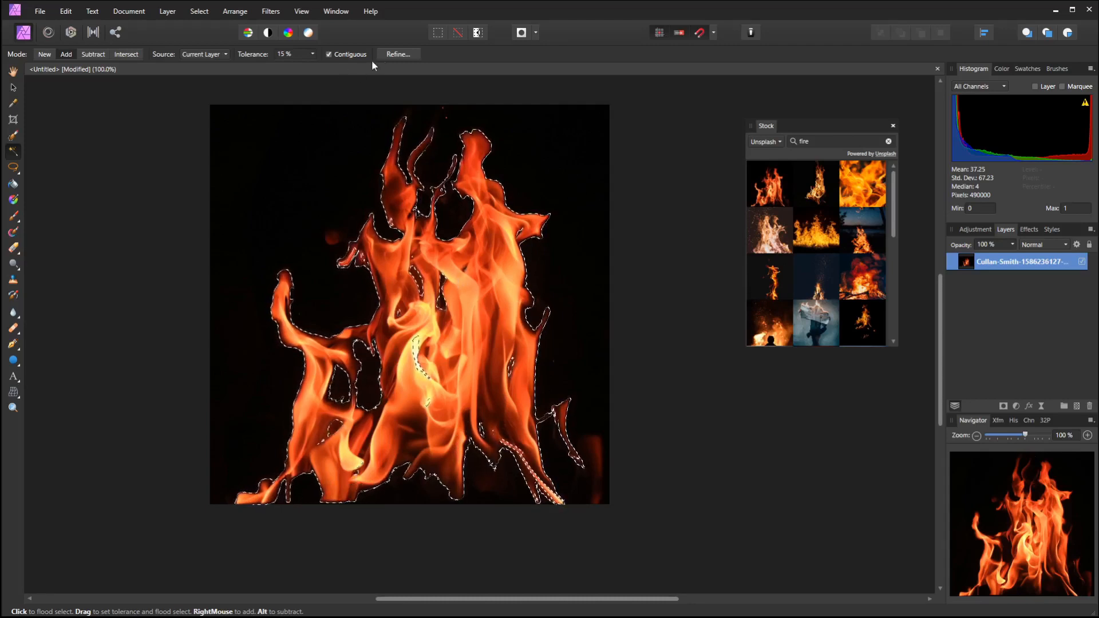
Open the selection refinement for the flames and set its preview to White matte
{"action": "left_click", "coordinate": [397, 54]}
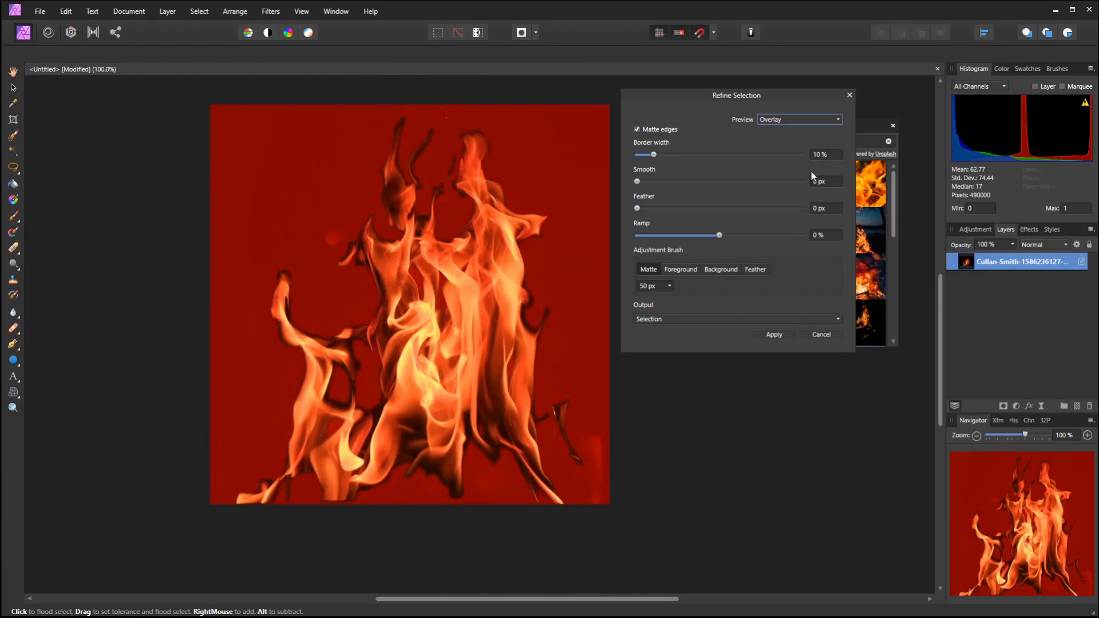
{"action": "left_click", "coordinate": [837, 120]}
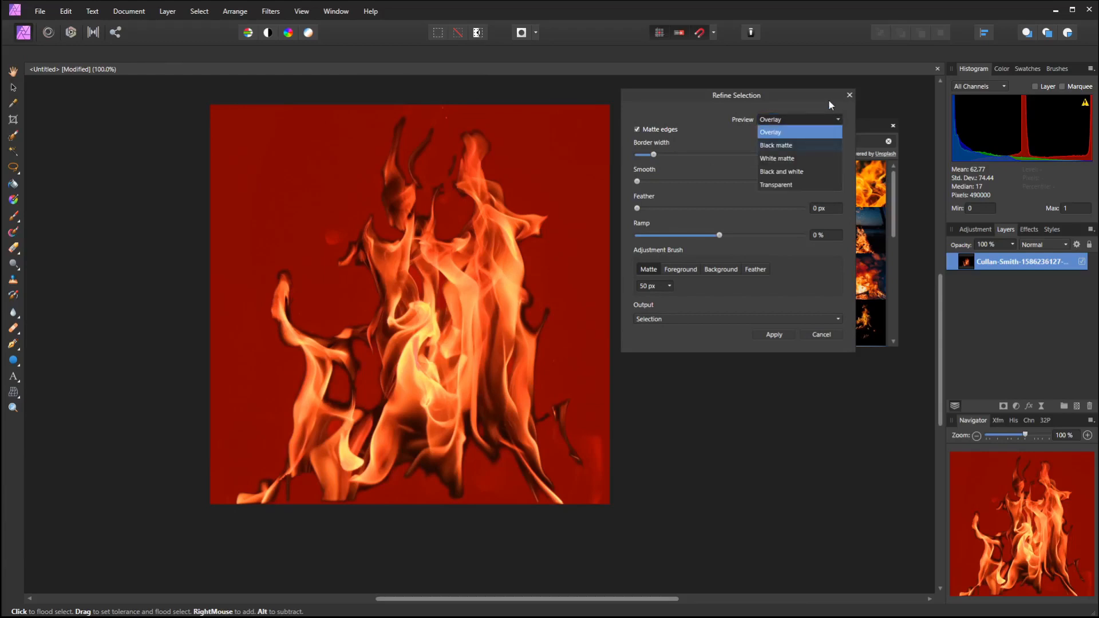
{"action": "left_click", "coordinate": [829, 101]}
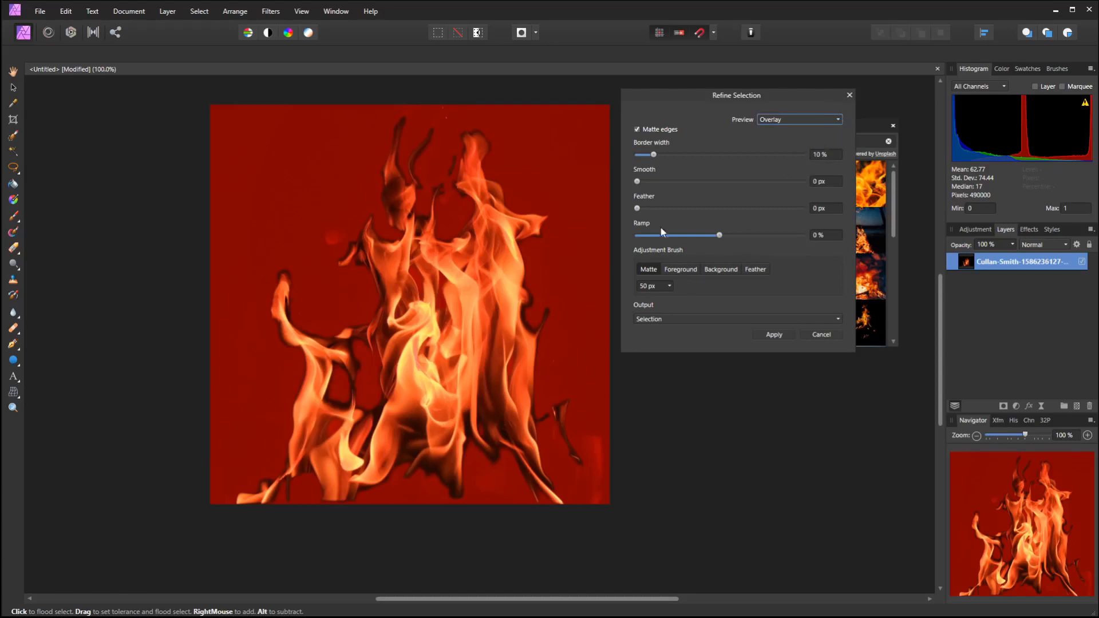
{"action": "left_click", "coordinate": [807, 122]}
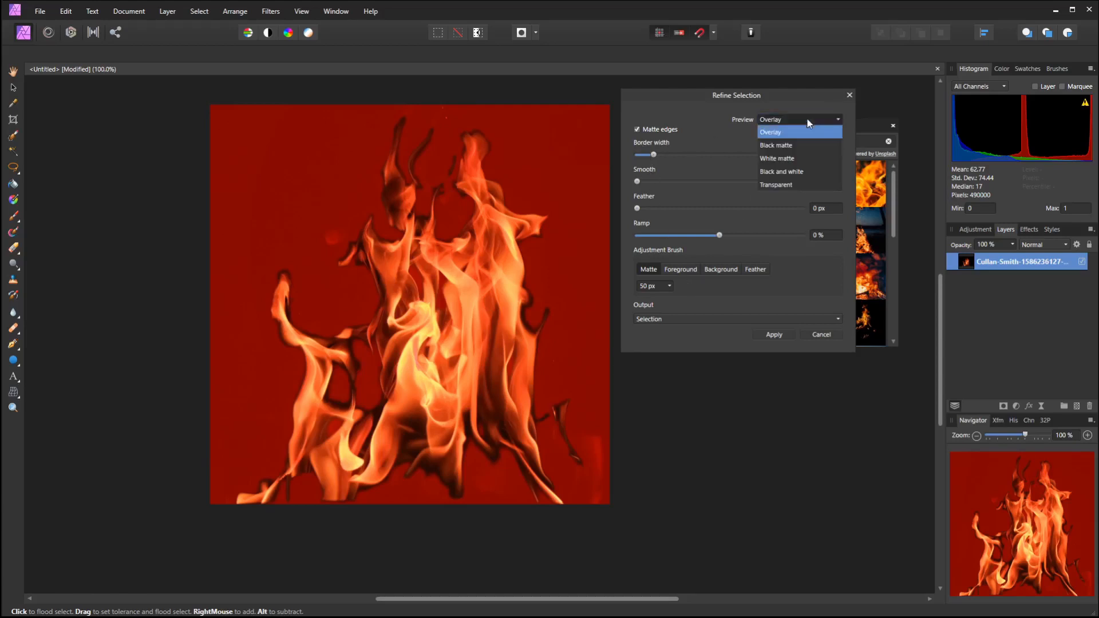
{"action": "left_click", "coordinate": [771, 159]}
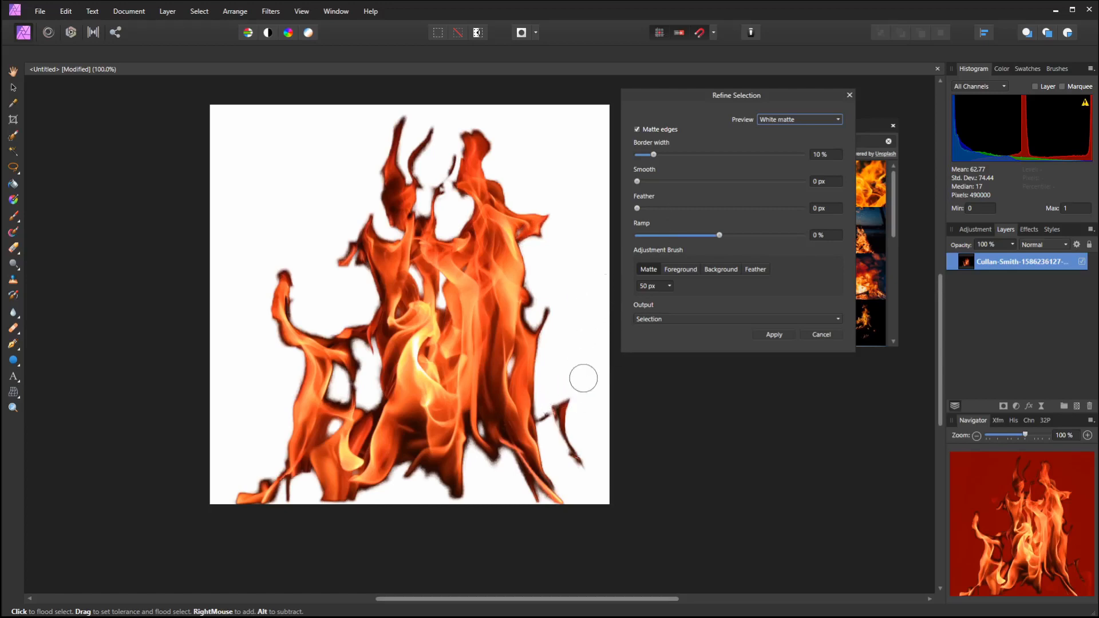
Paint with the 50 px Matte adjustment brush over the flames' outer wisps, the gaps between them and the dark inner areas
{"action": "mouse_move", "coordinate": [572, 397]}
{"action": "left_mouse_down"}
{"action": "mouse_move", "coordinate": [563, 429]}
{"action": "mouse_move", "coordinate": [579, 460]}
{"action": "mouse_move", "coordinate": [542, 412]}
{"action": "mouse_move", "coordinate": [546, 464]}
{"action": "mouse_move", "coordinate": [566, 504]}
{"action": "mouse_move", "coordinate": [504, 448]}
{"action": "mouse_move", "coordinate": [271, 509]}
{"action": "mouse_move", "coordinate": [273, 306]}
{"action": "mouse_move", "coordinate": [351, 259]}
{"action": "mouse_move", "coordinate": [393, 182]}
{"action": "mouse_move", "coordinate": [464, 223]}
{"action": "mouse_move", "coordinate": [511, 198]}
{"action": "mouse_move", "coordinate": [544, 429]}
{"action": "left_mouse_up"}
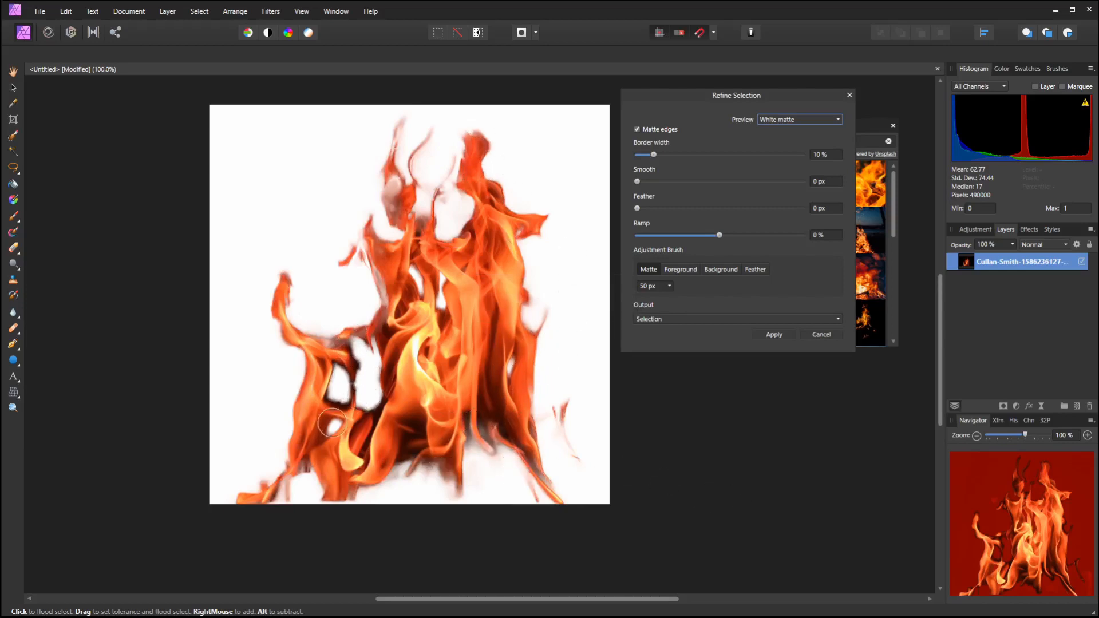
{"action": "mouse_move", "coordinate": [335, 367]}
{"action": "left_mouse_down"}
{"action": "mouse_move", "coordinate": [323, 394]}
{"action": "mouse_move", "coordinate": [345, 403]}
{"action": "mouse_move", "coordinate": [340, 362]}
{"action": "mouse_move", "coordinate": [350, 370]}
{"action": "mouse_move", "coordinate": [371, 345]}
{"action": "mouse_move", "coordinate": [341, 351]}
{"action": "mouse_move", "coordinate": [365, 347]}
{"action": "left_mouse_up"}
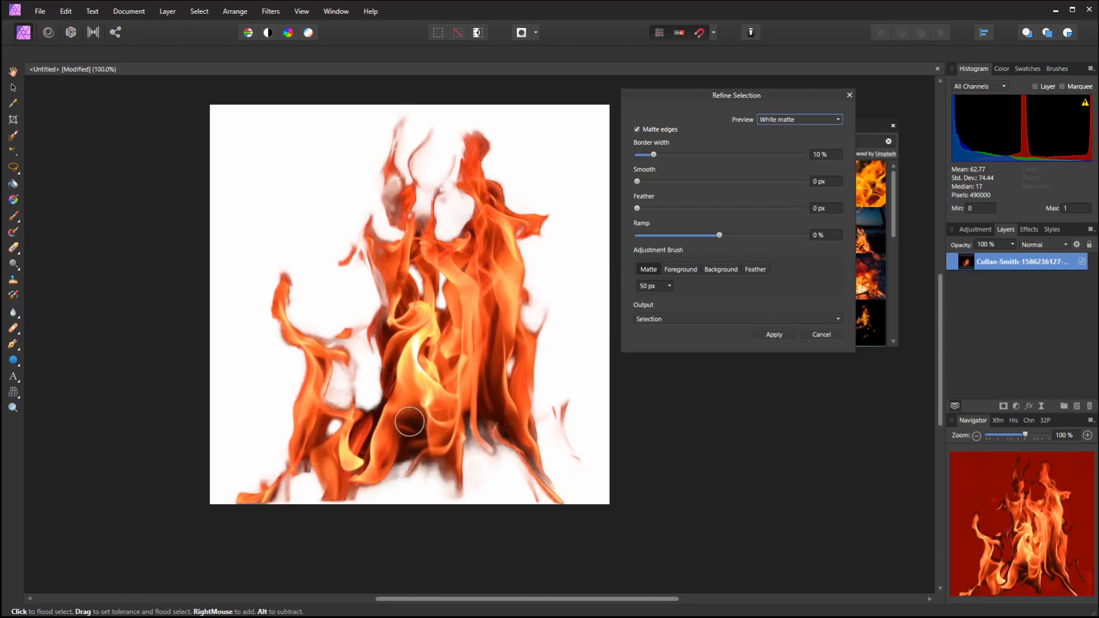
{"action": "mouse_move", "coordinate": [412, 421]}
{"action": "left_mouse_down"}
{"action": "mouse_move", "coordinate": [405, 443]}
{"action": "mouse_move", "coordinate": [399, 474]}
{"action": "mouse_move", "coordinate": [423, 446]}
{"action": "mouse_move", "coordinate": [452, 460]}
{"action": "mouse_move", "coordinate": [470, 448]}
{"action": "mouse_move", "coordinate": [465, 423]}
{"action": "mouse_move", "coordinate": [481, 449]}
{"action": "left_mouse_up"}
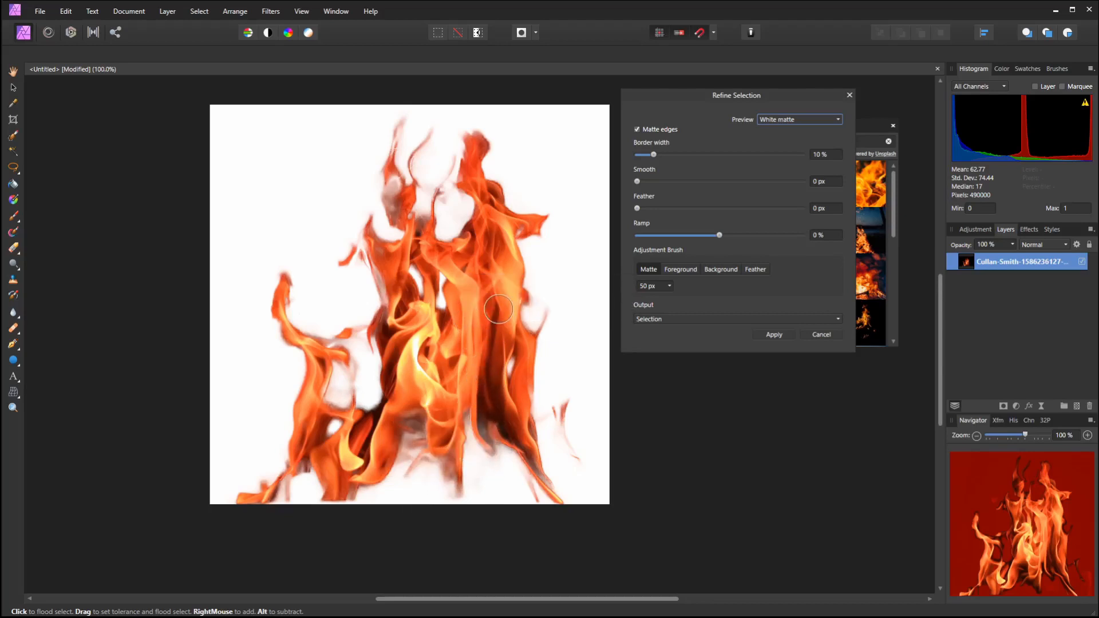
{"action": "mouse_move", "coordinate": [495, 312]}
{"action": "left_mouse_down"}
{"action": "mouse_move", "coordinate": [487, 384]}
{"action": "mouse_move", "coordinate": [505, 448]}
{"action": "left_mouse_up"}
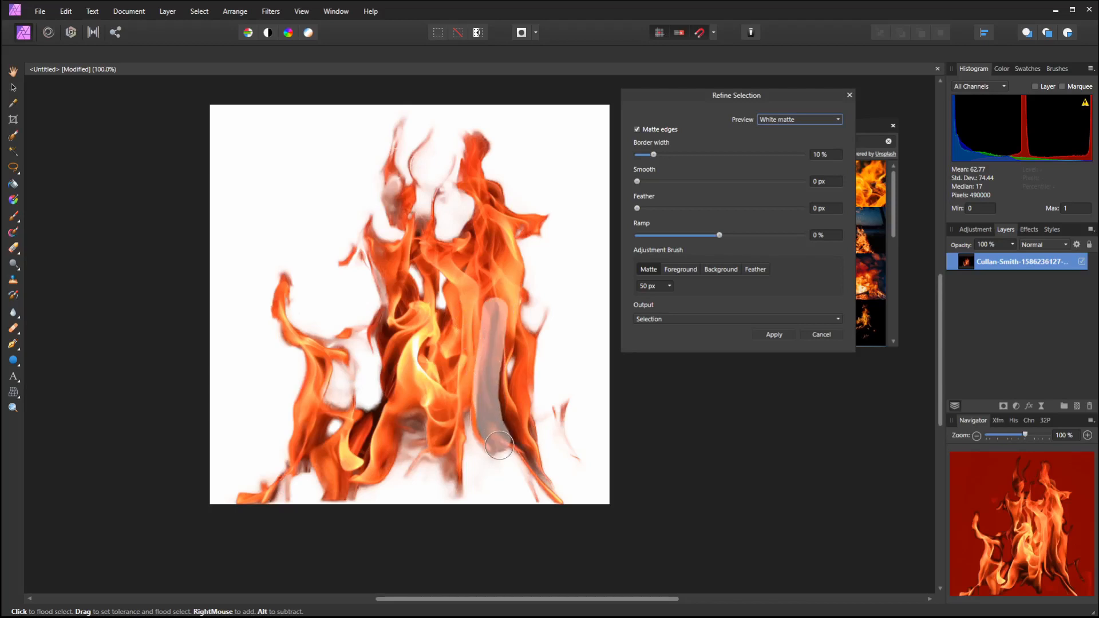
{"action": "left_click_drag", "start_coordinate": [491, 395], "coordinate": [540, 489]}
{"action": "mouse_move", "coordinate": [494, 185]}
{"action": "left_mouse_down"}
{"action": "mouse_move", "coordinate": [502, 206]}
{"action": "mouse_move", "coordinate": [466, 231]}
{"action": "mouse_move", "coordinate": [422, 244]}
{"action": "left_mouse_up"}
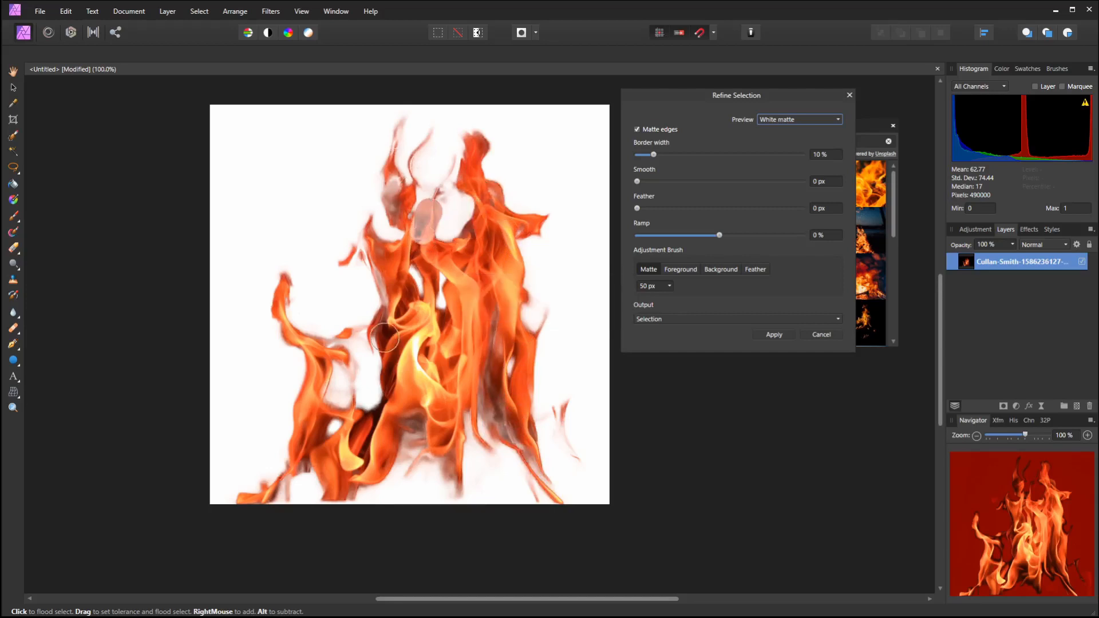
{"action": "mouse_move", "coordinate": [389, 322]}
{"action": "left_mouse_down"}
{"action": "mouse_move", "coordinate": [384, 407]}
{"action": "mouse_move", "coordinate": [363, 464]}
{"action": "left_mouse_up"}
{"action": "left_click_drag", "start_coordinate": [367, 414], "coordinate": [353, 439]}
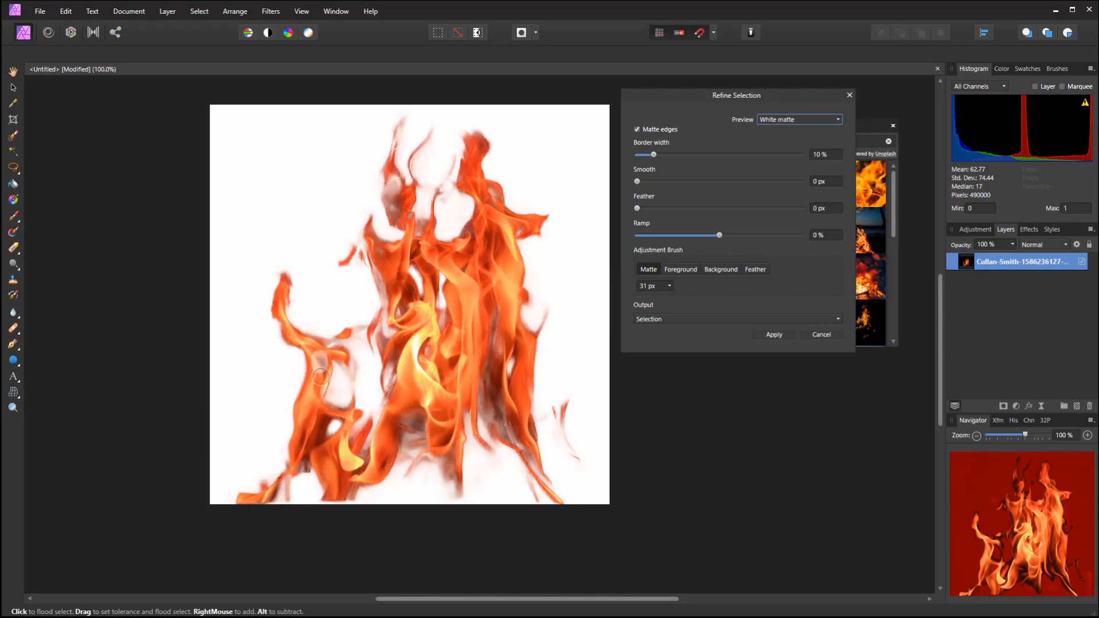
Refine the remaining dark areas inside the flames with a 31 px Matte brush and apply the refinement as a selection
{"action": "mouse_move", "coordinate": [324, 425]}
{"action": "left_mouse_down"}
{"action": "mouse_move", "coordinate": [313, 445]}
{"action": "mouse_move", "coordinate": [304, 468]}
{"action": "left_mouse_up"}
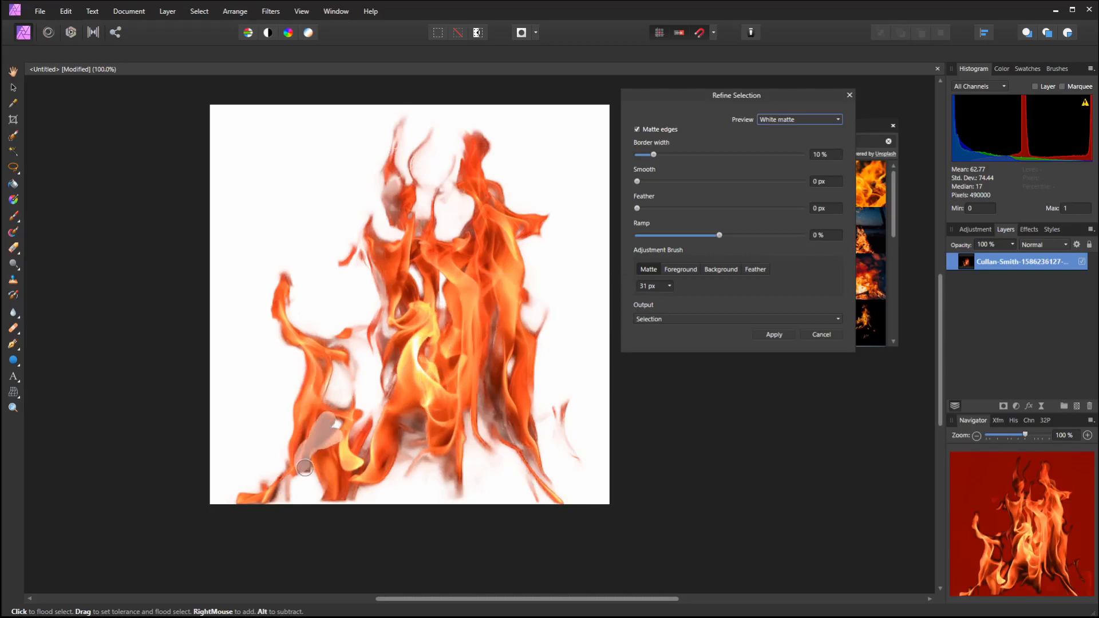
{"action": "mouse_move", "coordinate": [383, 447]}
{"action": "left_mouse_down"}
{"action": "mouse_move", "coordinate": [386, 466]}
{"action": "mouse_move", "coordinate": [370, 452]}
{"action": "left_mouse_up"}
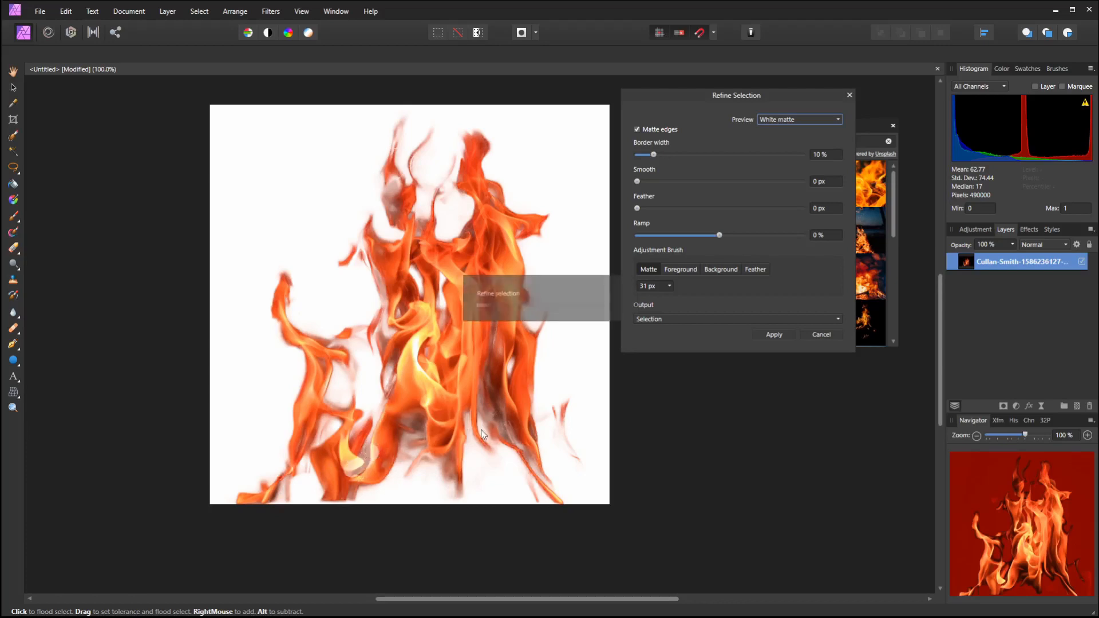
{"action": "mouse_move", "coordinate": [499, 347]}
{"action": "left_mouse_down"}
{"action": "mouse_move", "coordinate": [485, 382]}
{"action": "mouse_move", "coordinate": [496, 427]}
{"action": "mouse_move", "coordinate": [532, 466]}
{"action": "left_mouse_up"}
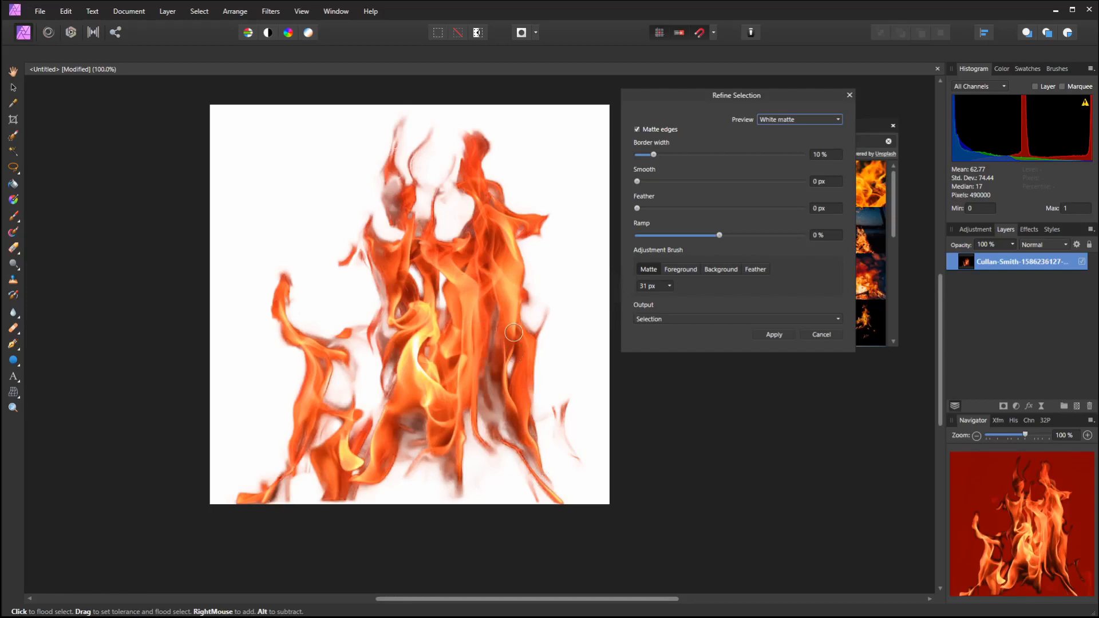
{"action": "left_click_drag", "start_coordinate": [513, 346], "coordinate": [512, 383]}
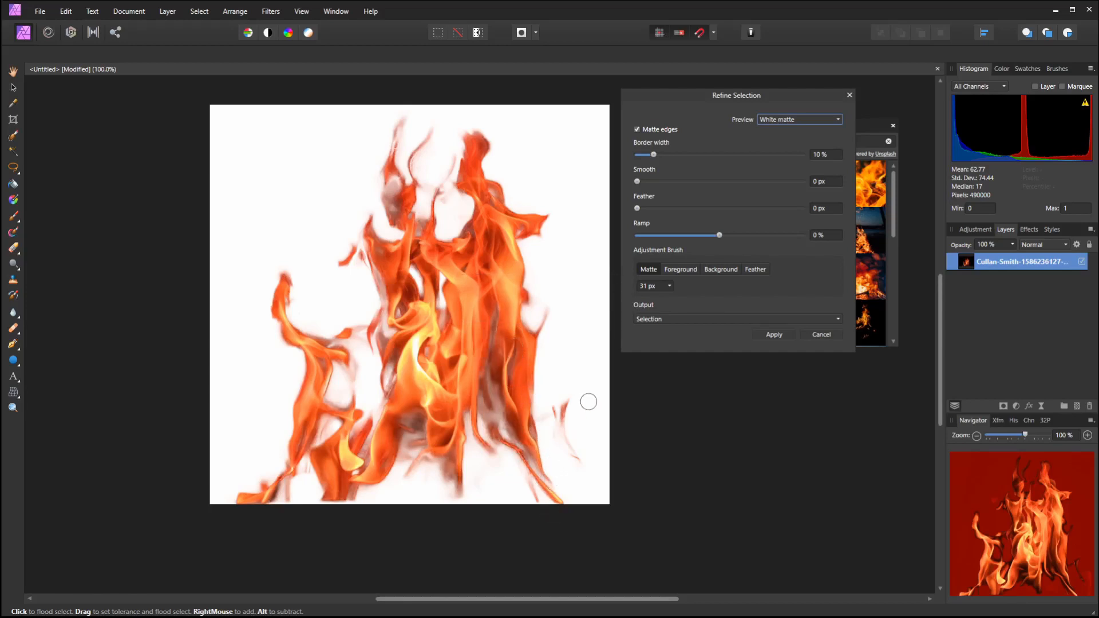
{"action": "left_click_drag", "start_coordinate": [470, 223], "coordinate": [469, 256]}
{"action": "left_click", "coordinate": [767, 334]}
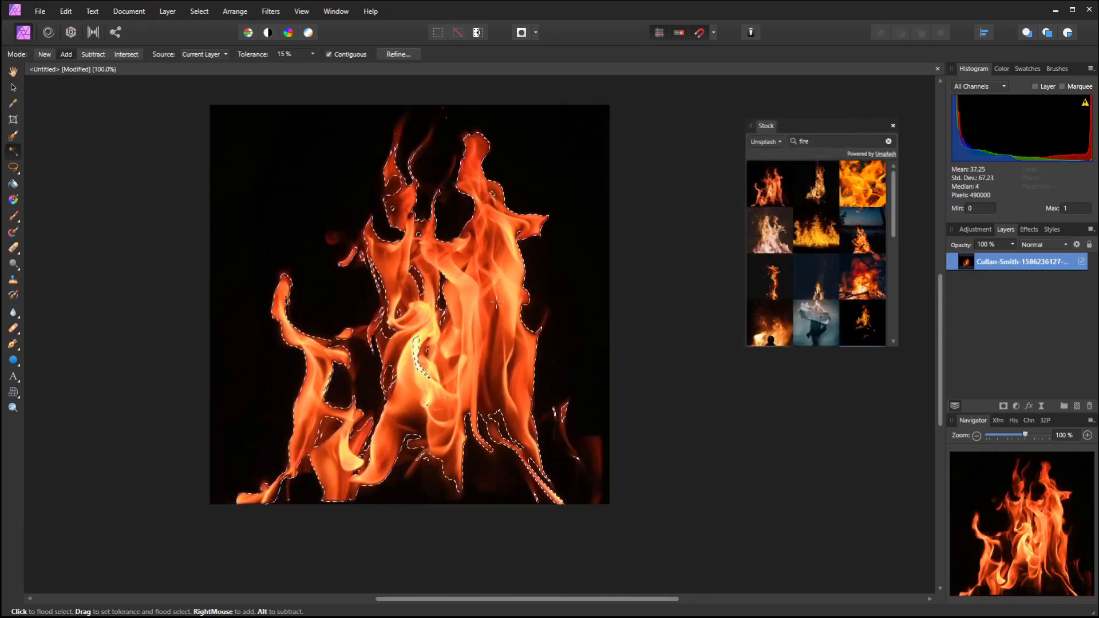
Mask the fire layer with the refined selection and deselect
{"action": "left_click", "coordinate": [1003, 406]}
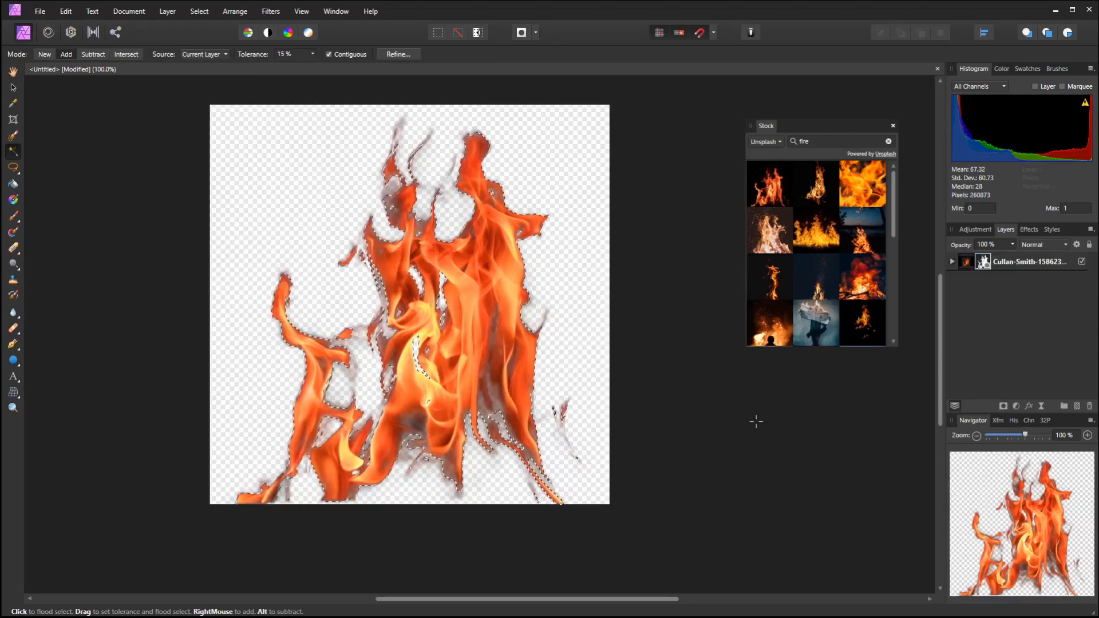
{"action": "key", "text": "ctrl+d"}
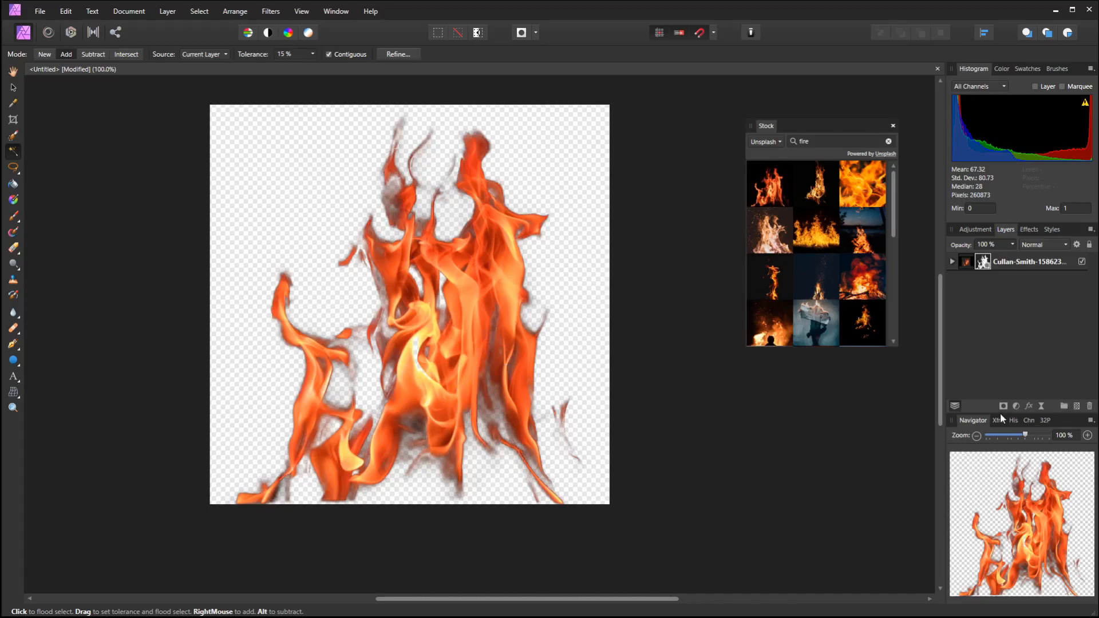
Add a Curves adjustment above the masked fire layer and switch it to the Alpha channel
{"action": "left_click", "coordinate": [1015, 406]}
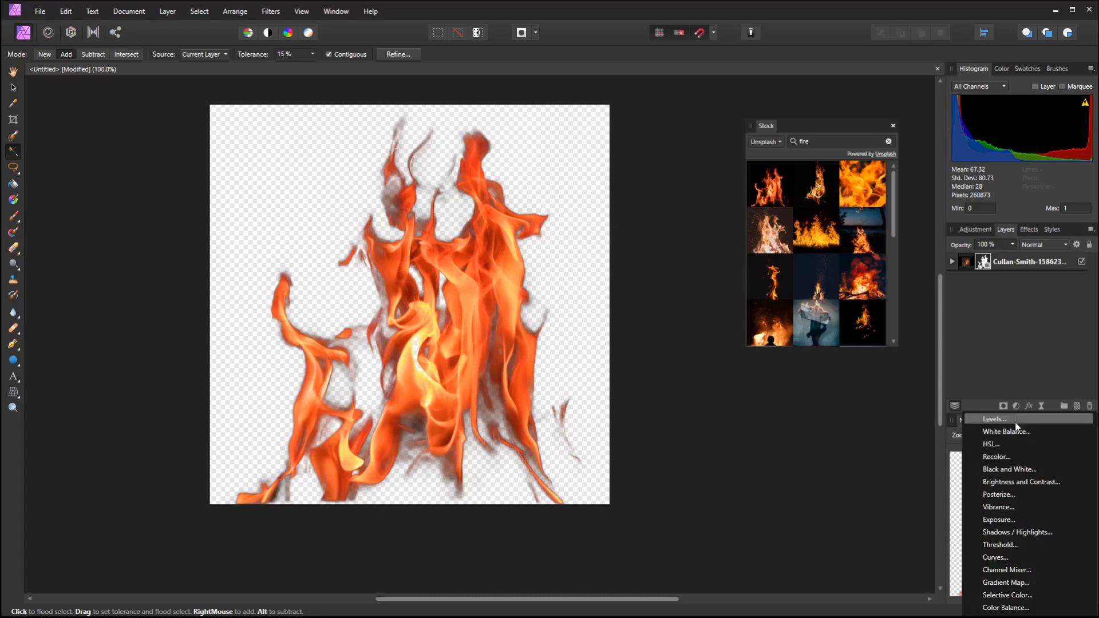
{"action": "left_click", "coordinate": [999, 558]}
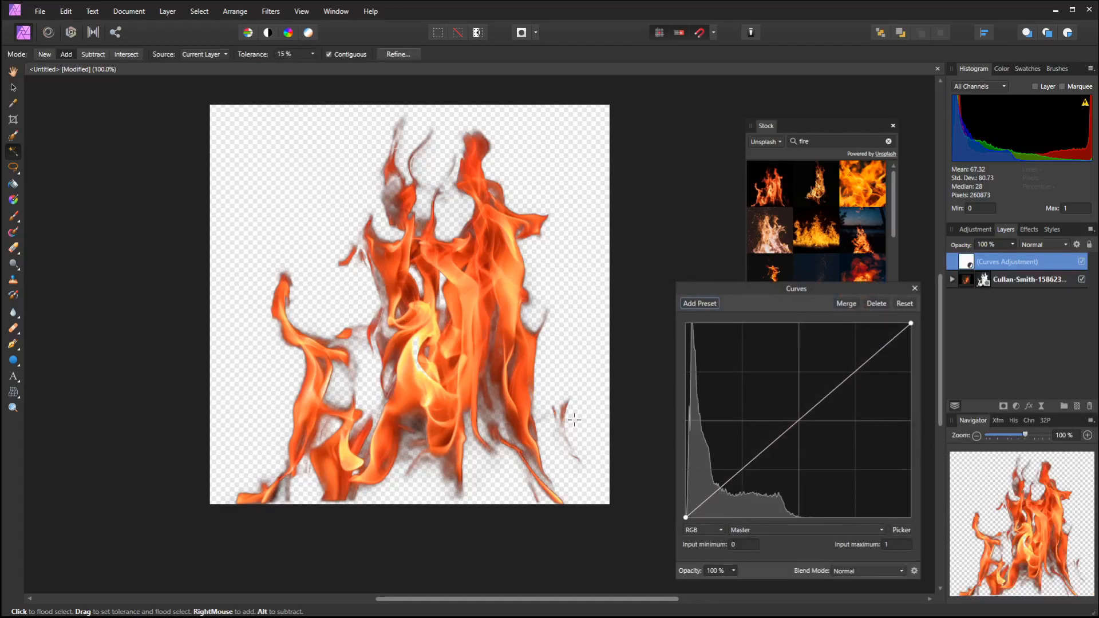
{"action": "left_click", "coordinate": [798, 531]}
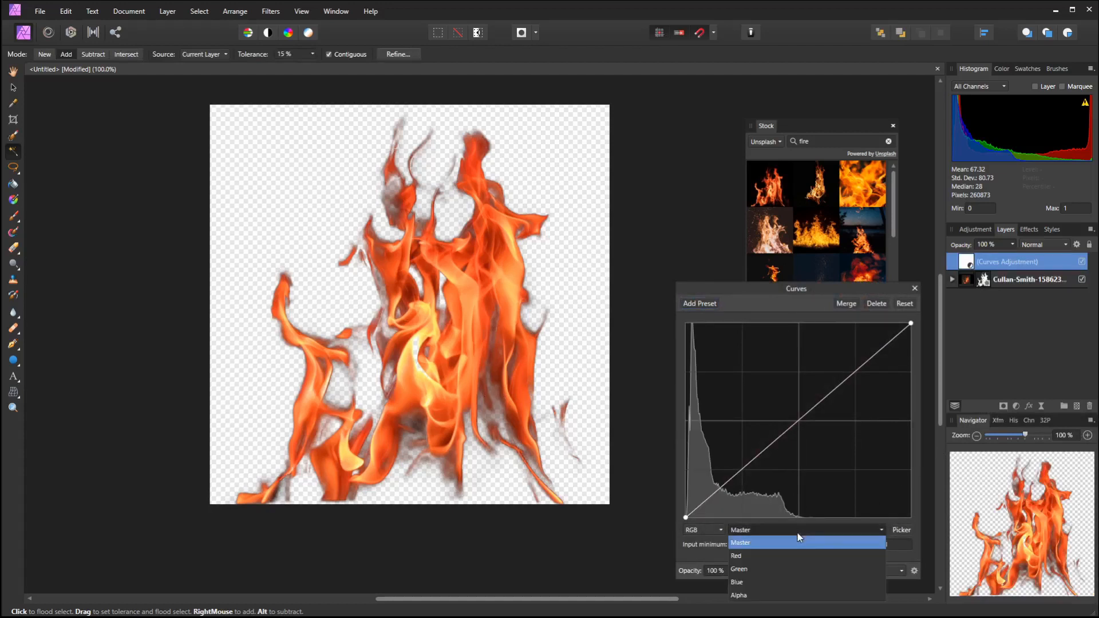
{"action": "left_click", "coordinate": [783, 595]}
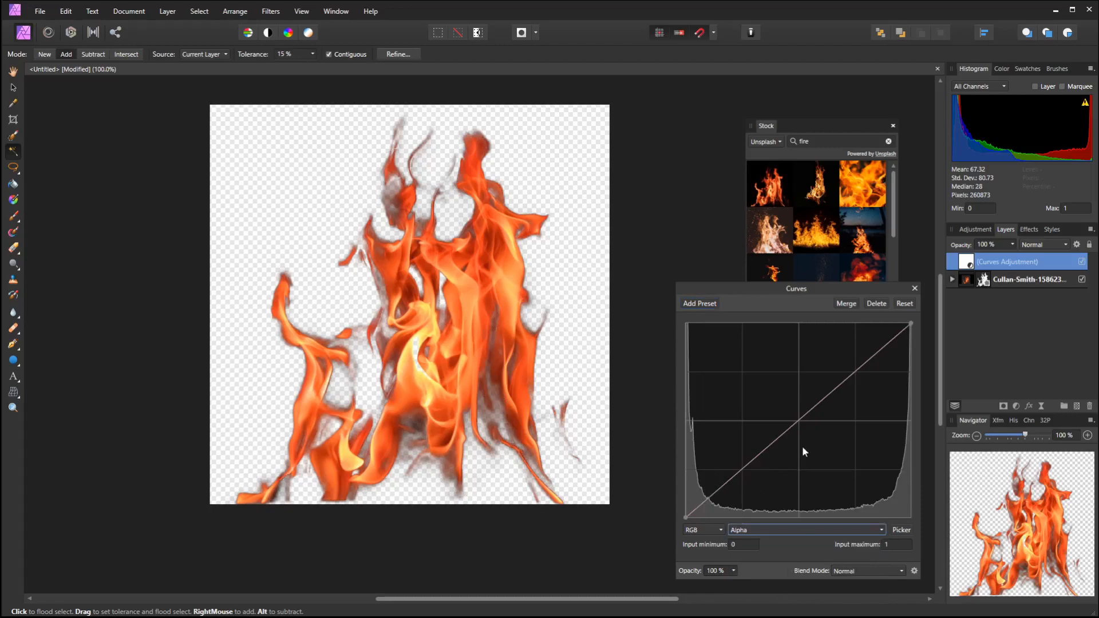
Bend the Alpha curve below the diagonal with two points to reduce the dark semi-transparent fringes around the flames
{"action": "left_click_drag", "start_coordinate": [799, 424], "coordinate": [835, 452]}
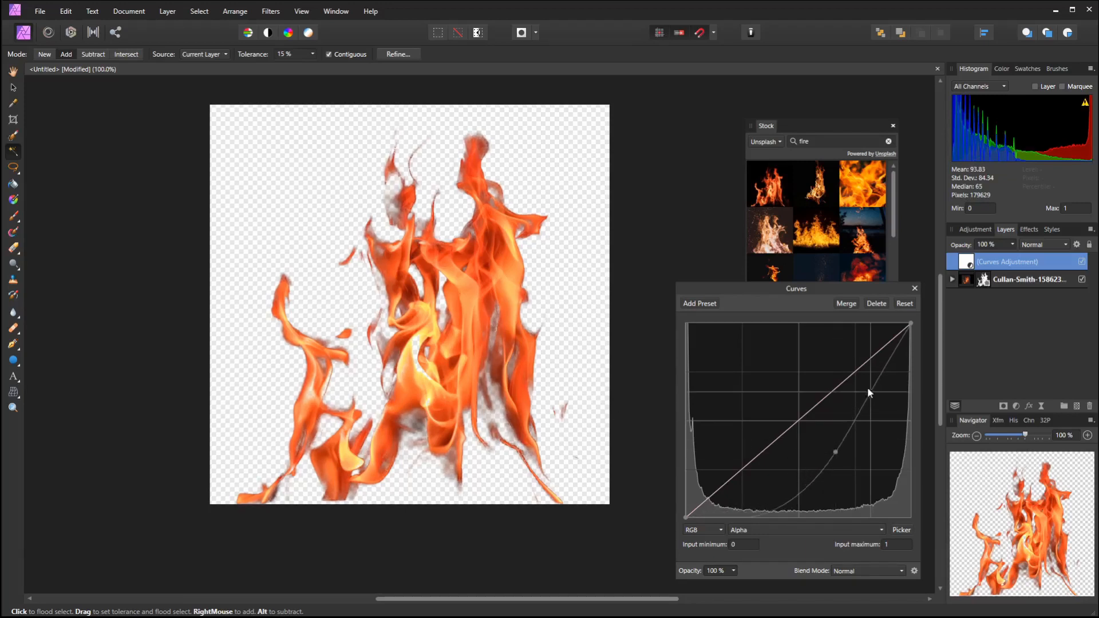
{"action": "left_click_drag", "start_coordinate": [867, 391], "coordinate": [877, 372]}
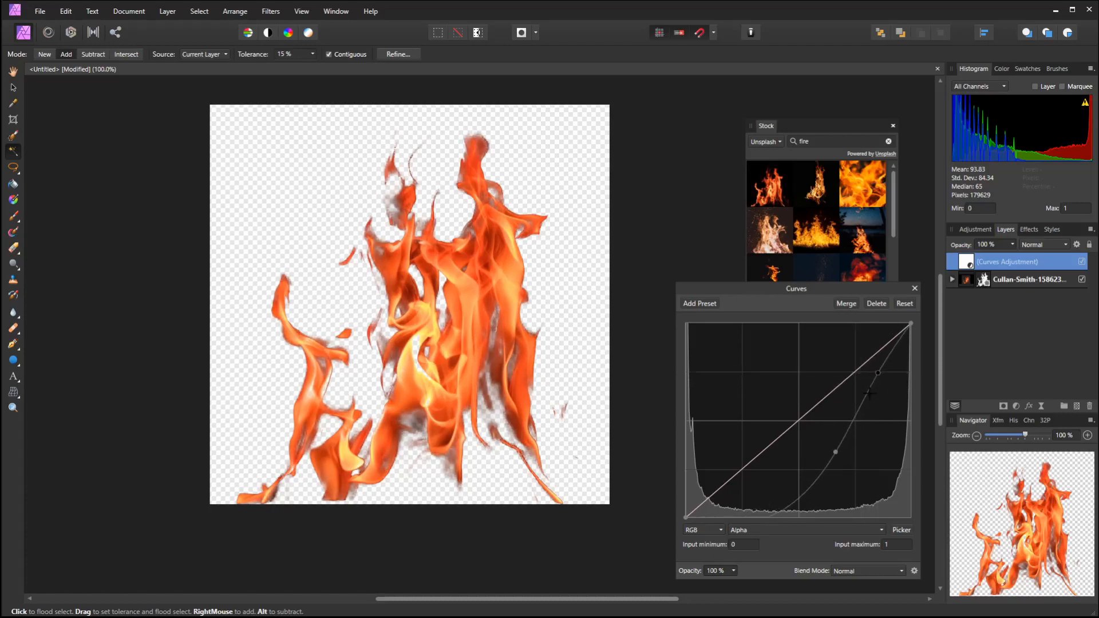
{"action": "left_click_drag", "start_coordinate": [835, 451], "coordinate": [872, 432]}
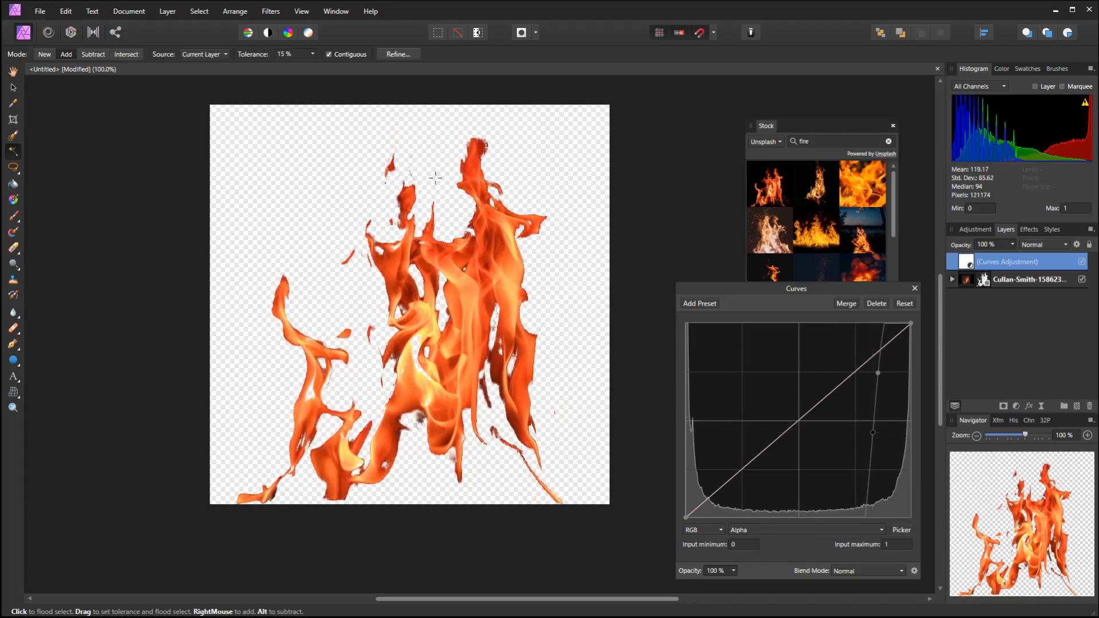
{"action": "mouse_move", "coordinate": [872, 432]}
{"action": "left_mouse_down"}
{"action": "mouse_move", "coordinate": [845, 418]}
{"action": "mouse_move", "coordinate": [851, 427]}
{"action": "left_mouse_up"}
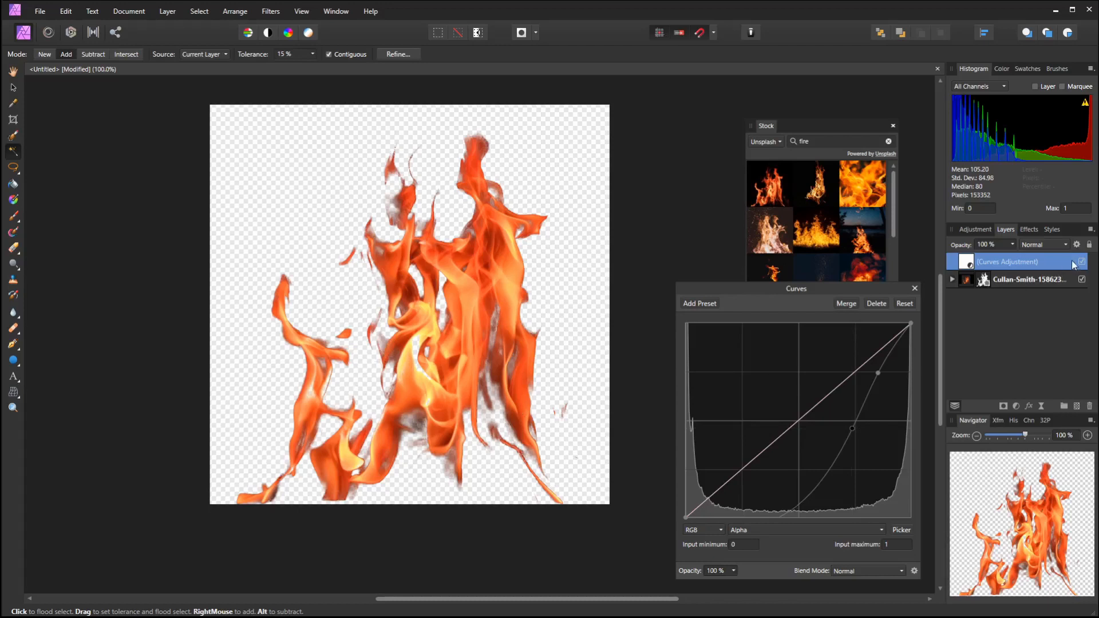
Compare the flames with and without the Curves adjustment by toggling its visibility, leaving it visible
{"action": "left_click", "coordinate": [1081, 262]}
{"action": "left_click", "coordinate": [1082, 262]}
{"action": "left_click", "coordinate": [1081, 262]}
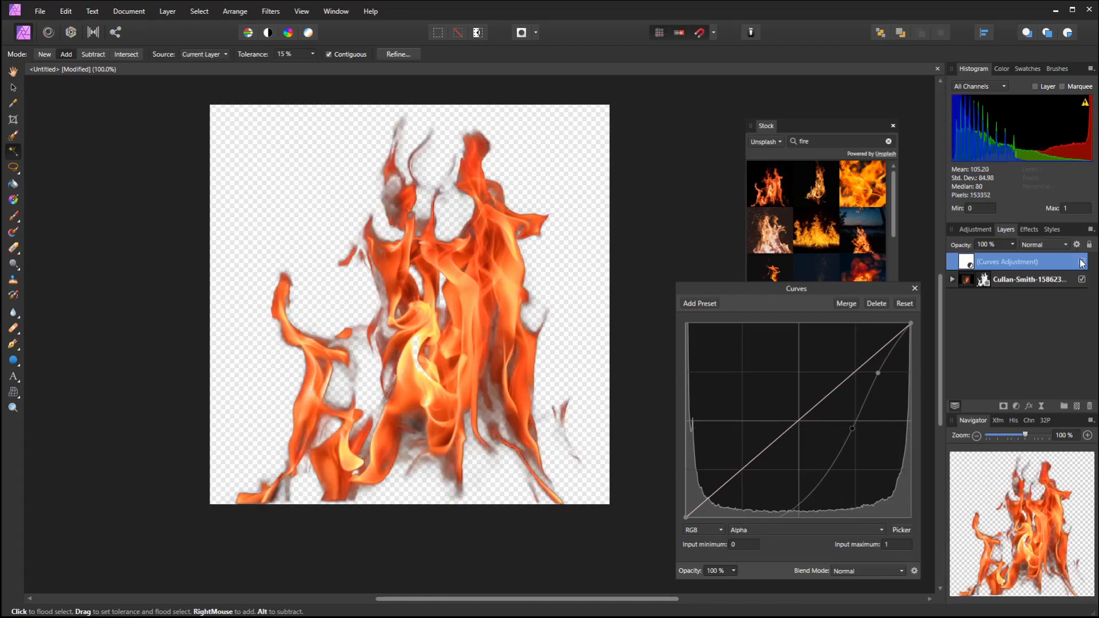
{"action": "left_click", "coordinate": [1081, 263]}
{"action": "left_click", "coordinate": [1082, 262]}
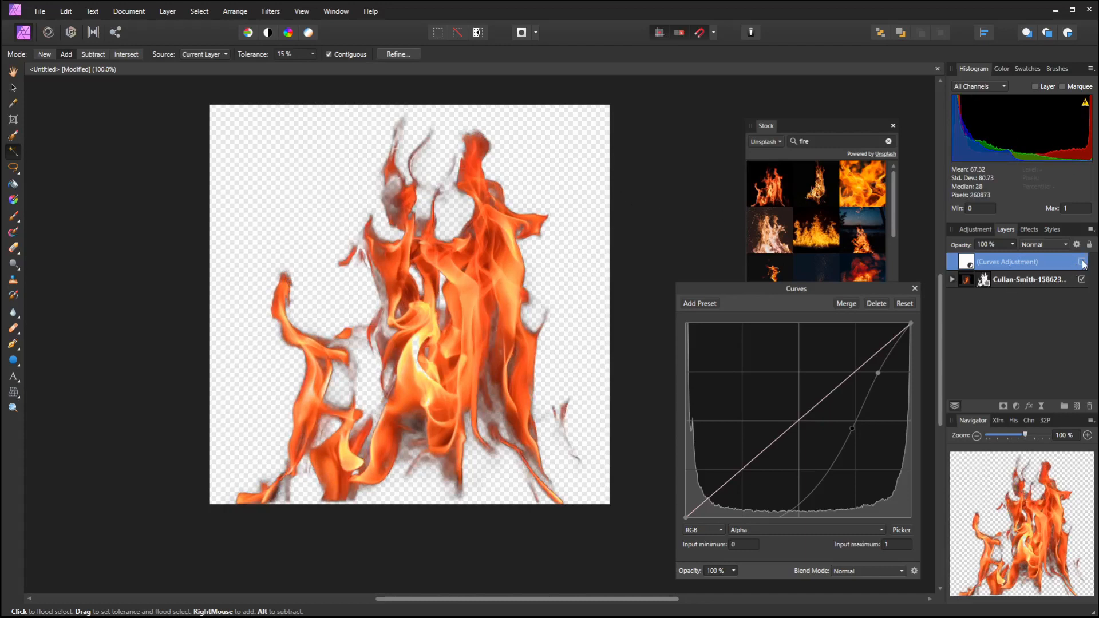
{"action": "left_click", "coordinate": [1082, 262]}
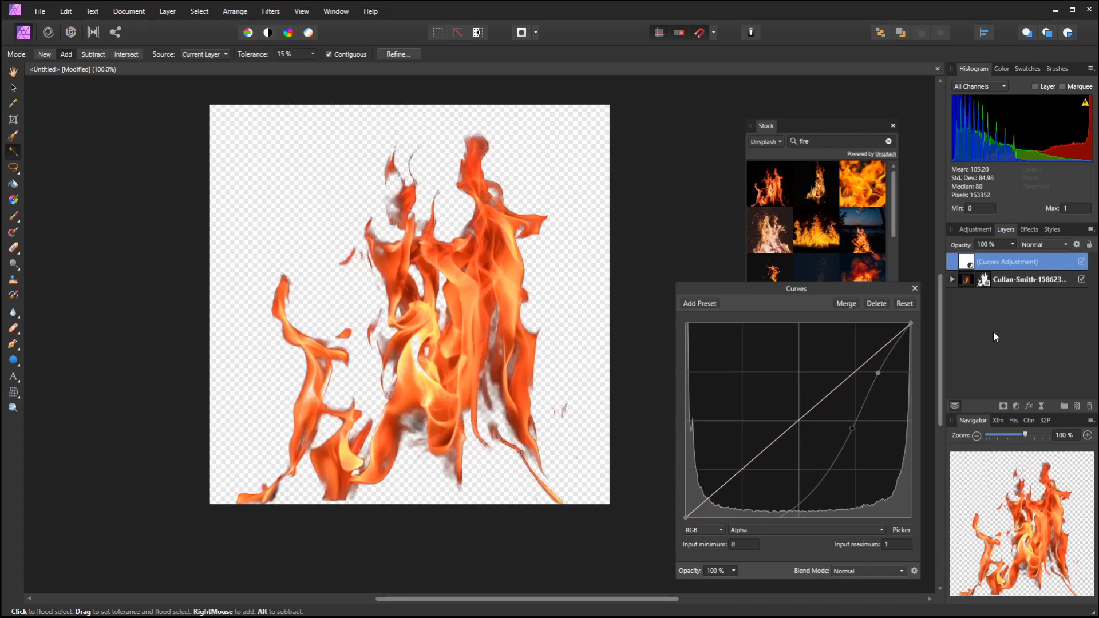
Merge the visible Curves adjustment and masked fire photo into a new pixel layer
{"action": "left_click", "coordinate": [1016, 280]}
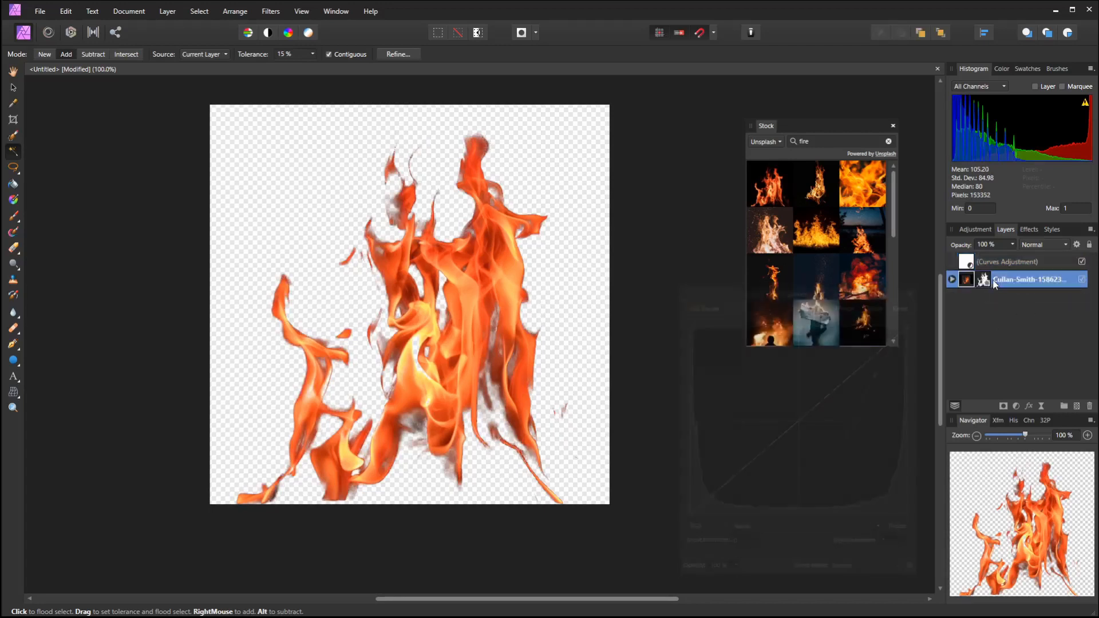
{"action": "left_click", "coordinate": [1027, 262], "text": "shift"}
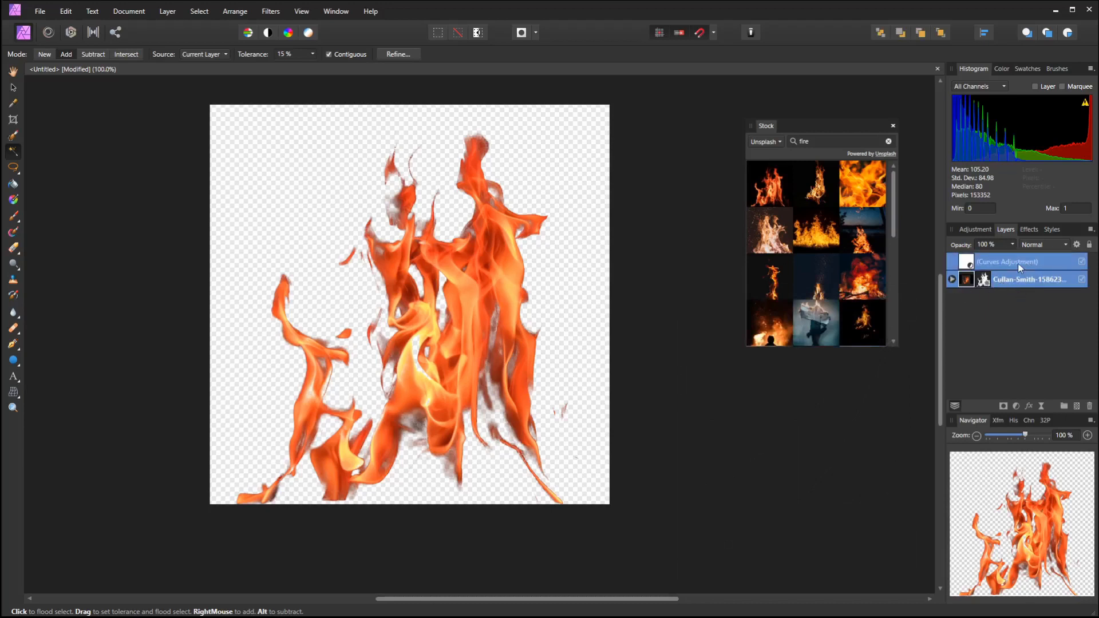
{"action": "right_click", "coordinate": [1019, 262]}
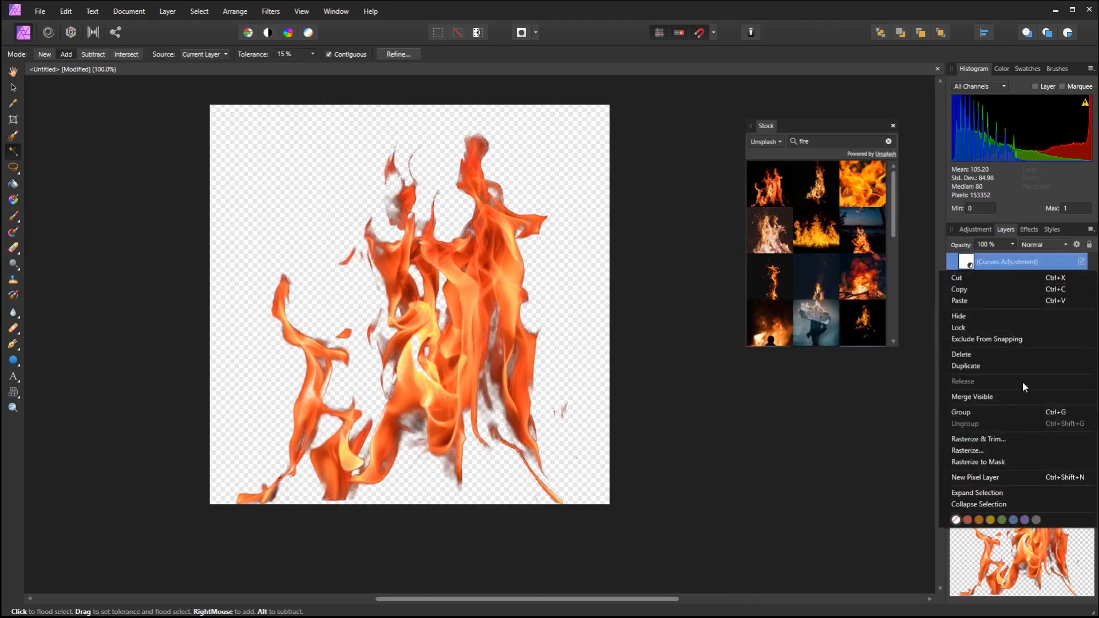
{"action": "left_click", "coordinate": [1025, 396]}
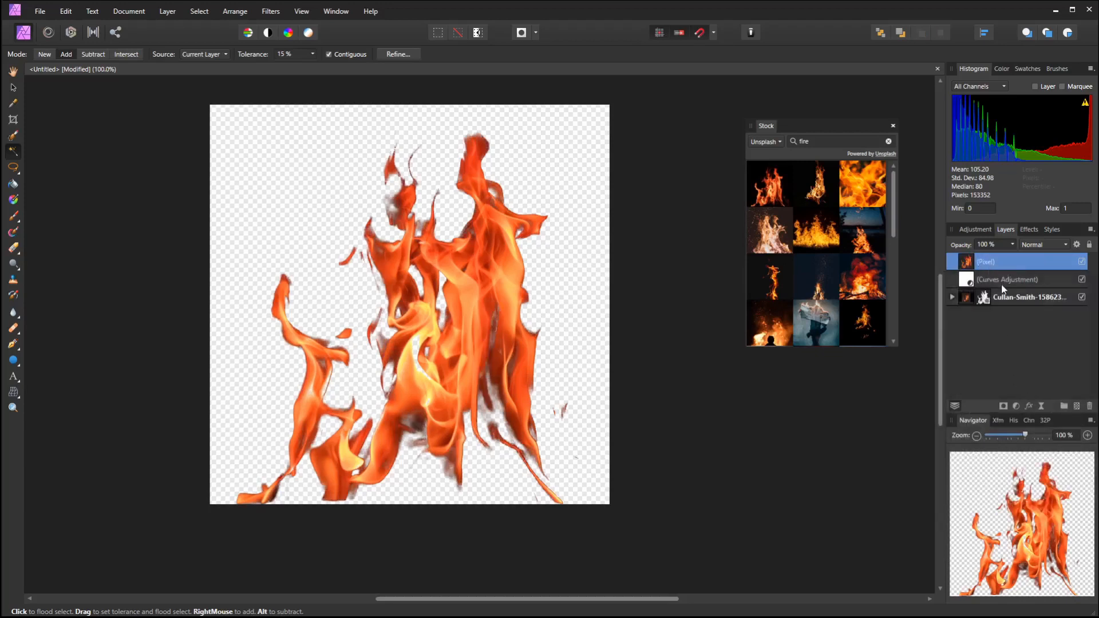
Delete the Curves adjustment and the original masked fire photo layer, keeping only the merged pixel layer
{"action": "left_click", "coordinate": [1006, 279]}
{"action": "left_click", "coordinate": [1014, 295], "text": "shift"}
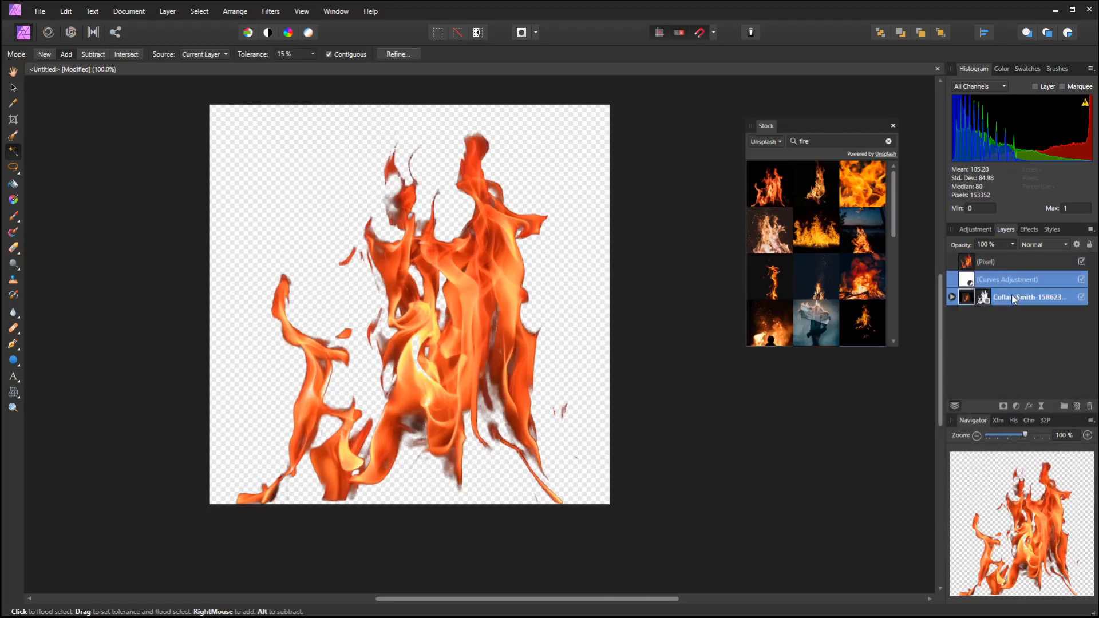
{"action": "key", "text": "Delete"}
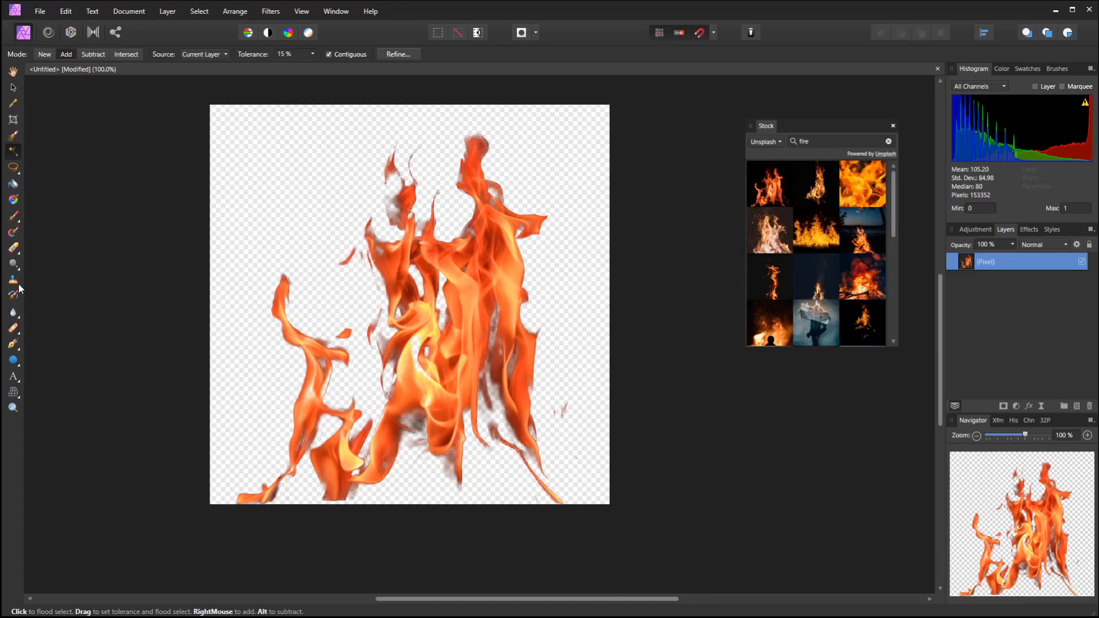
Erase the stray specks and the thin diagonal flame streak near the canvas's lower-right corner with a 20 px Erase Brush
{"action": "left_click", "coordinate": [13, 248]}
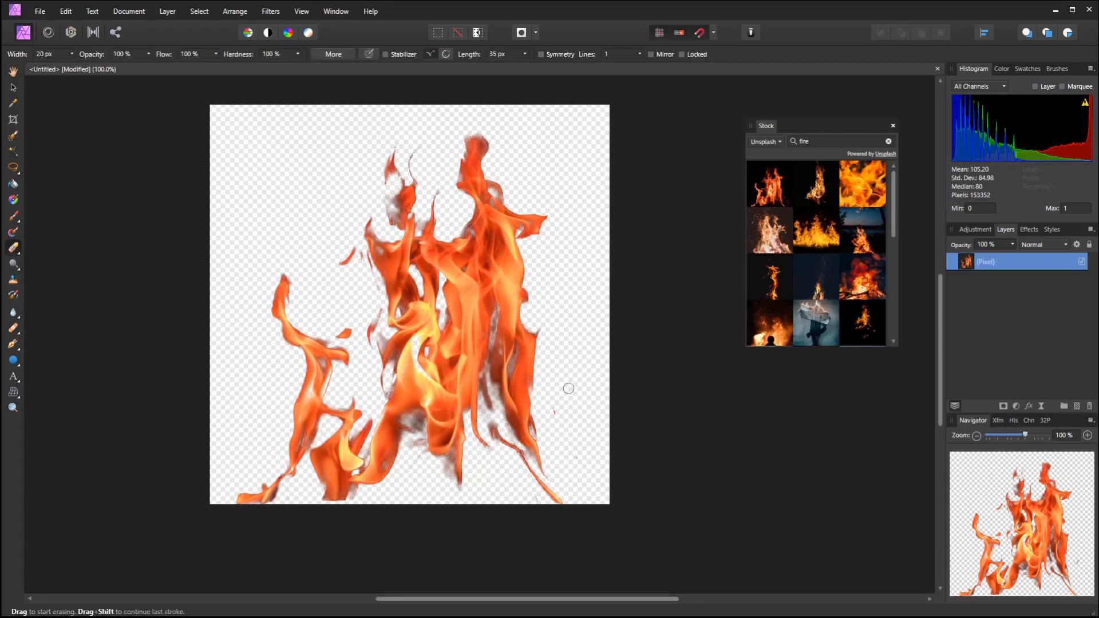
{"action": "scroll", "coordinate": [540, 485], "scroll_direction": "up", "scroll_amount": 3}
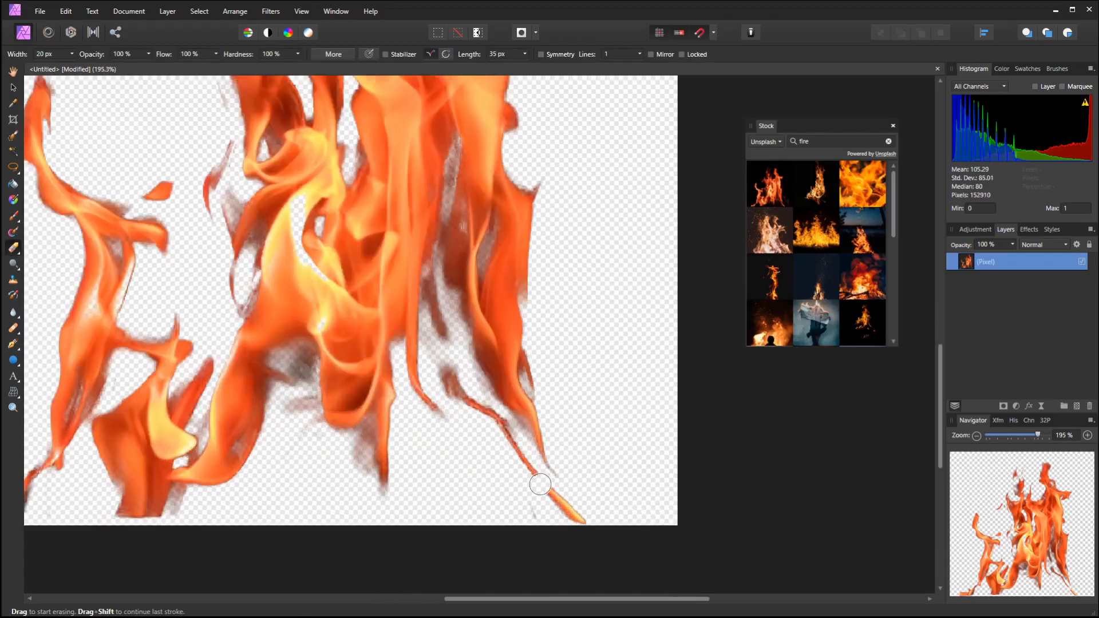
{"action": "left_click_drag", "start_coordinate": [535, 478], "coordinate": [439, 403]}
{"action": "mouse_move", "coordinate": [355, 293]}
{"action": "left_mouse_down"}
{"action": "mouse_move", "coordinate": [364, 321]}
{"action": "mouse_move", "coordinate": [348, 280]}
{"action": "left_mouse_up"}
{"action": "mouse_move", "coordinate": [373, 324]}
{"action": "left_mouse_down"}
{"action": "mouse_move", "coordinate": [431, 370]}
{"action": "mouse_move", "coordinate": [477, 462]}
{"action": "mouse_move", "coordinate": [456, 428]}
{"action": "mouse_move", "coordinate": [502, 441]}
{"action": "mouse_move", "coordinate": [464, 431]}
{"action": "mouse_move", "coordinate": [398, 367]}
{"action": "left_mouse_up"}
{"action": "left_click_drag", "start_coordinate": [472, 376], "coordinate": [452, 458]}
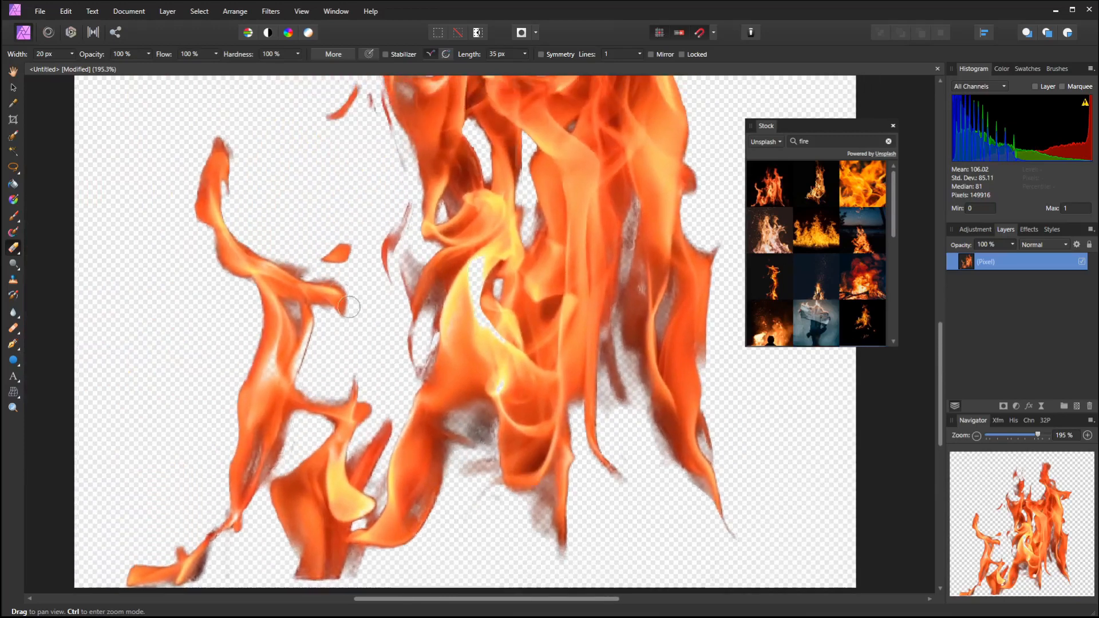
Erase the loose flame fragments floating between the small left flame and the main fire
{"action": "left_click_drag", "start_coordinate": [330, 253], "coordinate": [348, 255]}
{"action": "left_click_drag", "start_coordinate": [352, 187], "coordinate": [335, 329]}
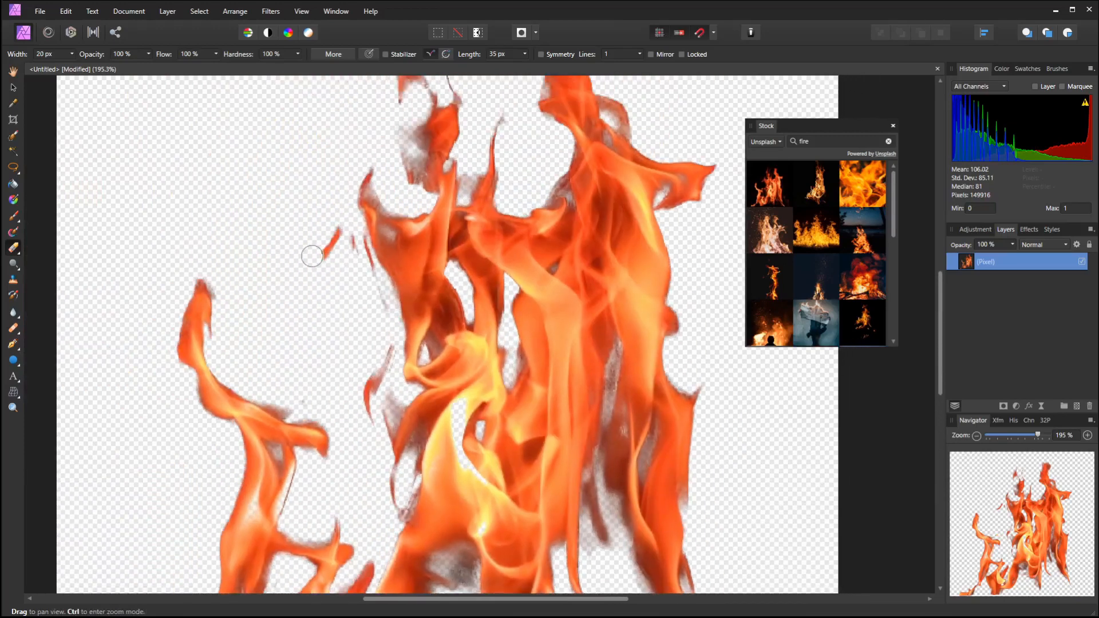
{"action": "left_click_drag", "start_coordinate": [312, 255], "coordinate": [341, 247]}
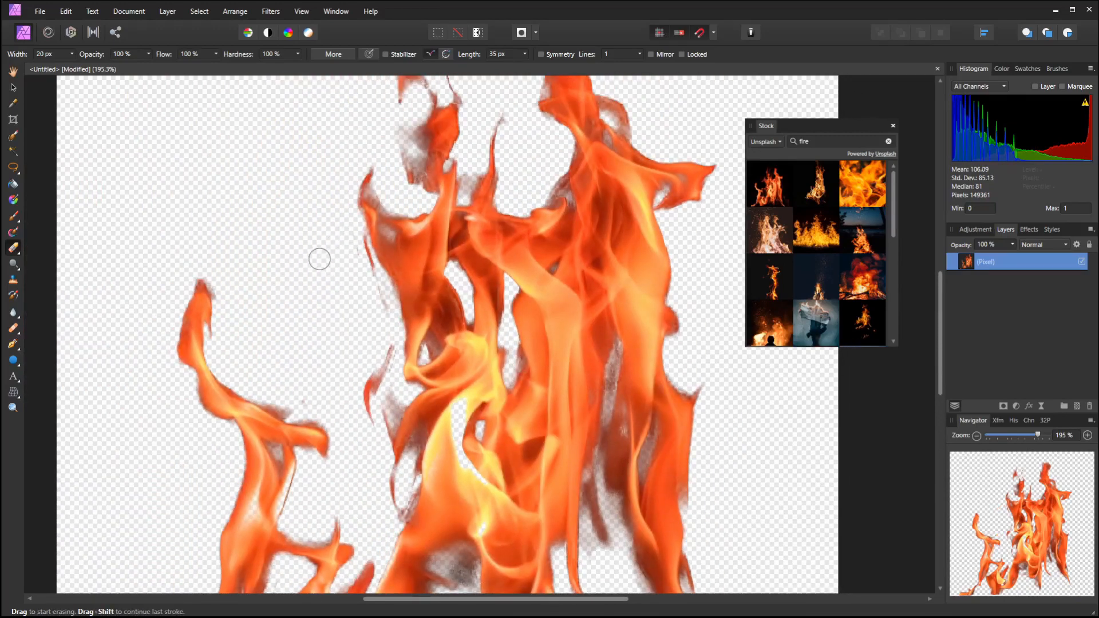
{"action": "scroll", "coordinate": [426, 259], "scroll_direction": "down", "scroll_amount": 4}
{"action": "scroll", "coordinate": [432, 253], "scroll_direction": "down", "scroll_amount": 4}
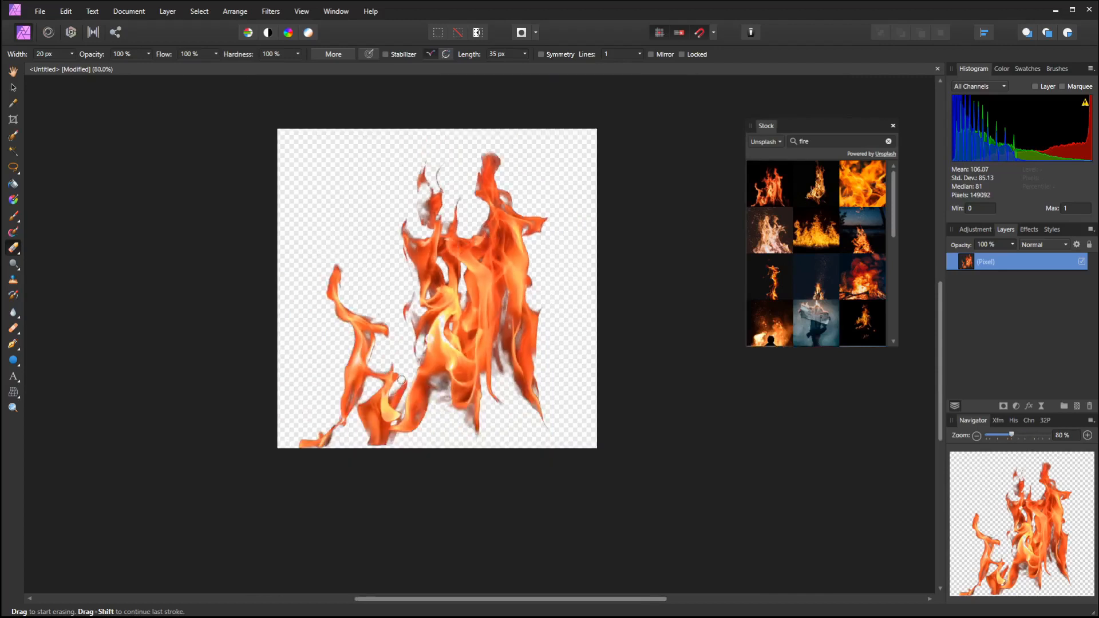
Erase the low flame strip in the lower-left corner and trim the flat base of the small left flame
{"action": "scroll", "coordinate": [327, 476], "scroll_direction": "up", "scroll_amount": 8}
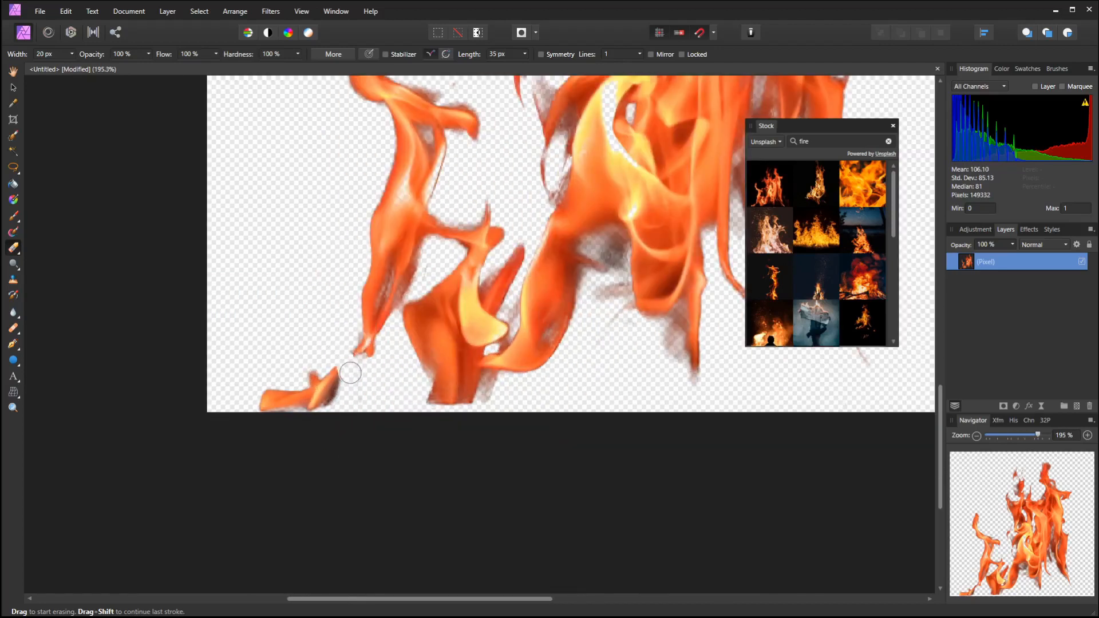
{"action": "mouse_move", "coordinate": [344, 346]}
{"action": "left_mouse_down"}
{"action": "mouse_move", "coordinate": [318, 398]}
{"action": "mouse_move", "coordinate": [326, 361]}
{"action": "left_mouse_up"}
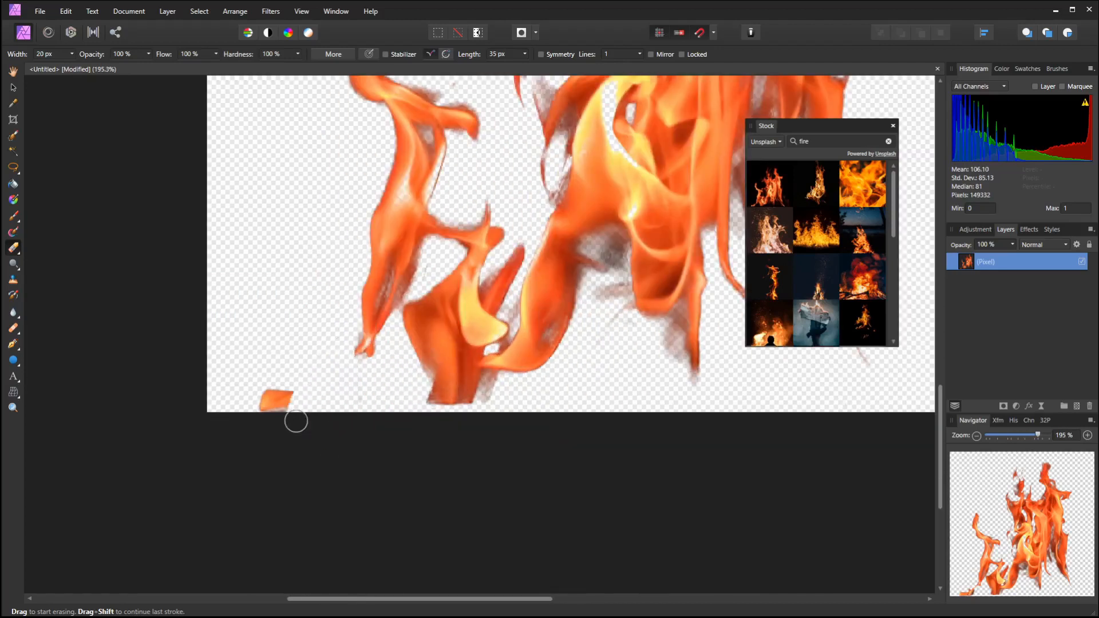
{"action": "left_click_drag", "start_coordinate": [296, 421], "coordinate": [263, 418]}
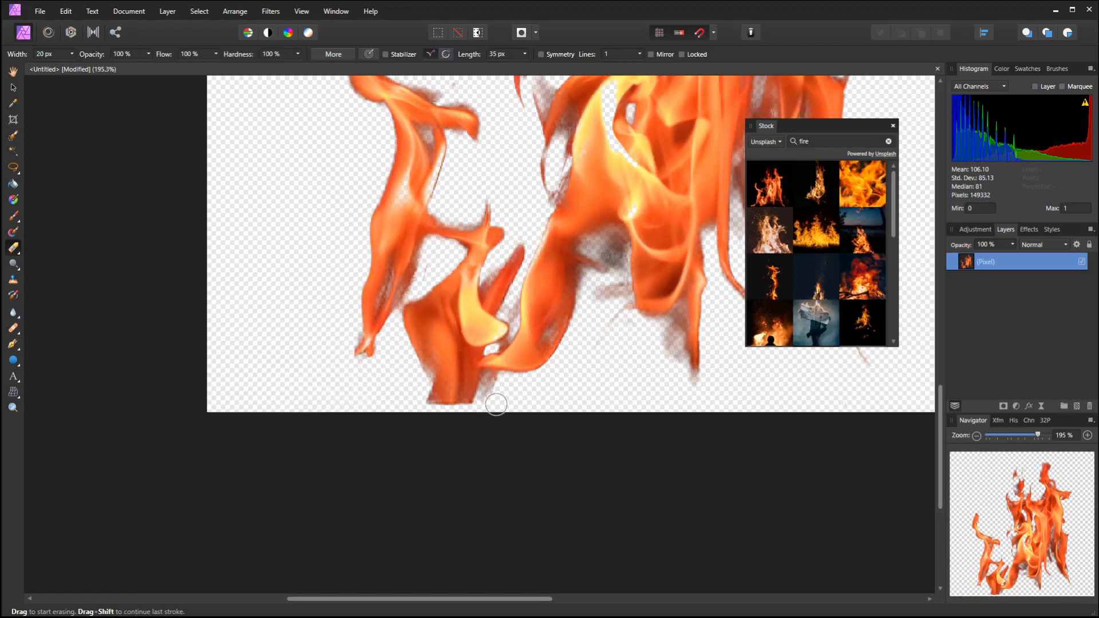
{"action": "left_click_drag", "start_coordinate": [490, 385], "coordinate": [456, 410]}
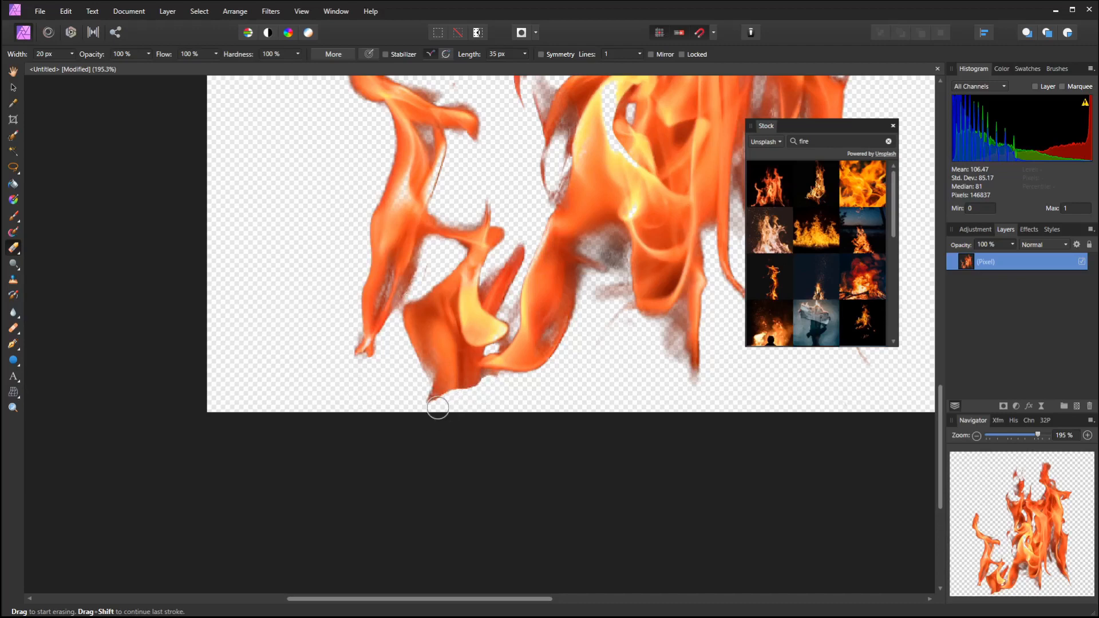
{"action": "left_click_drag", "start_coordinate": [689, 395], "coordinate": [328, 498]}
{"action": "scroll", "coordinate": [428, 476], "scroll_direction": "down", "scroll_amount": 1}
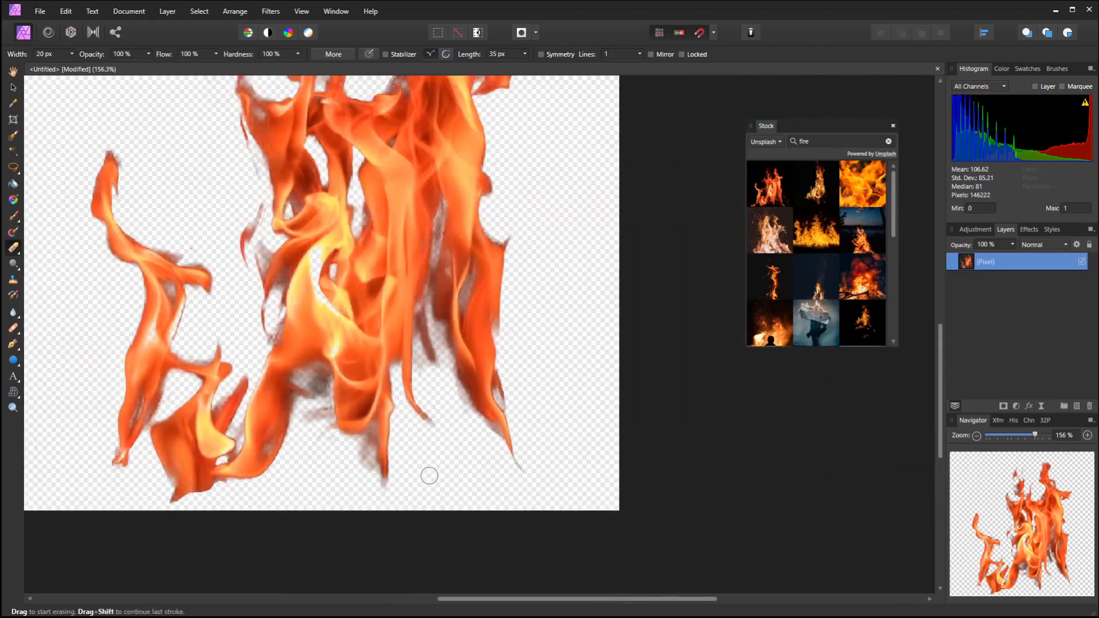
{"action": "scroll", "coordinate": [429, 475], "scroll_direction": "down", "scroll_amount": 3}
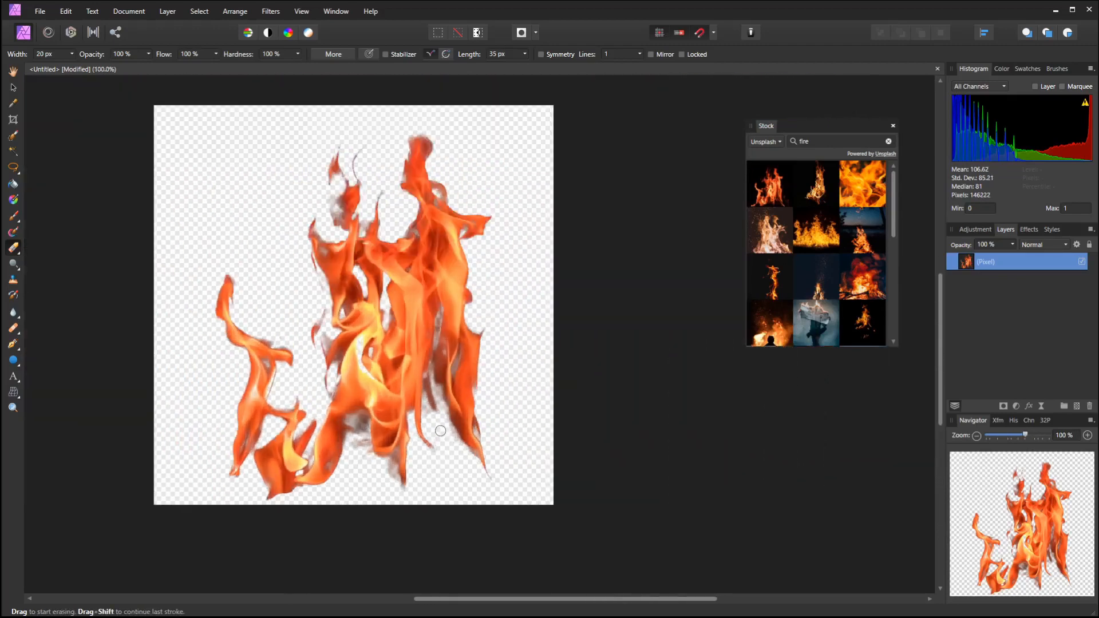
{"action": "left_click_drag", "start_coordinate": [437, 341], "coordinate": [443, 350]}
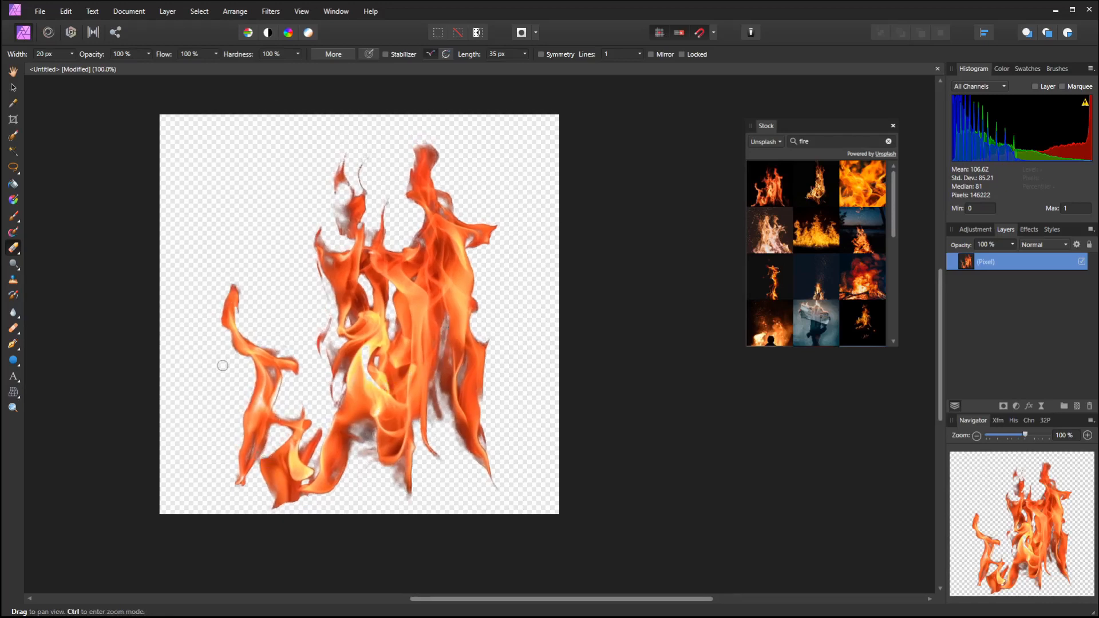
Lasso the small left flame freehand, then cut and paste it onto its own pixel layer
{"action": "left_click", "coordinate": [13, 88]}
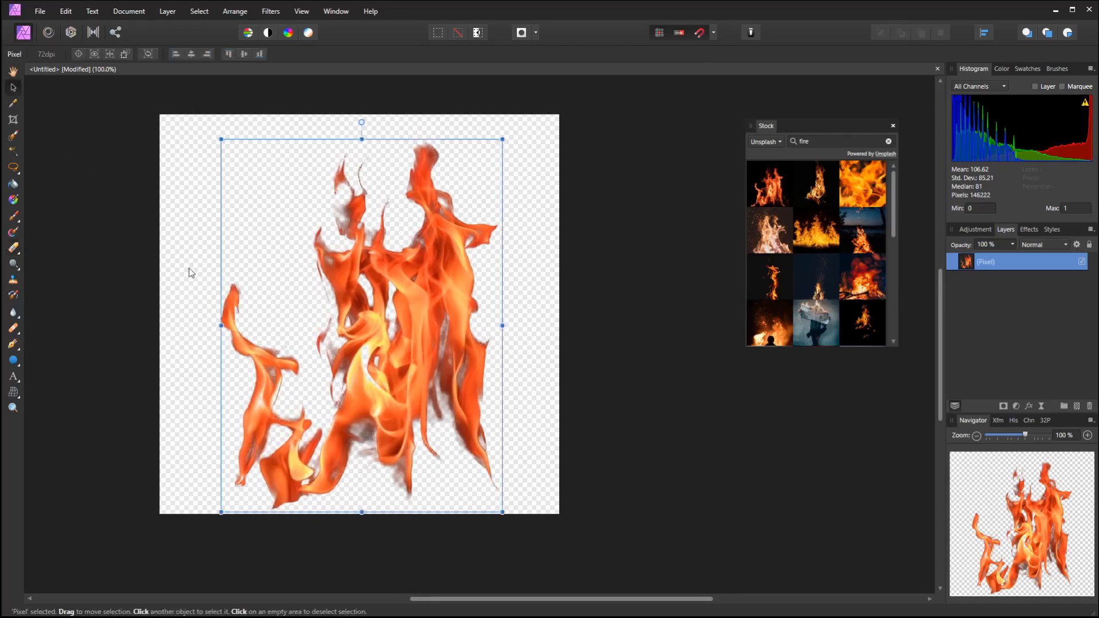
{"action": "left_click", "coordinate": [128, 272]}
{"action": "left_click", "coordinate": [13, 167]}
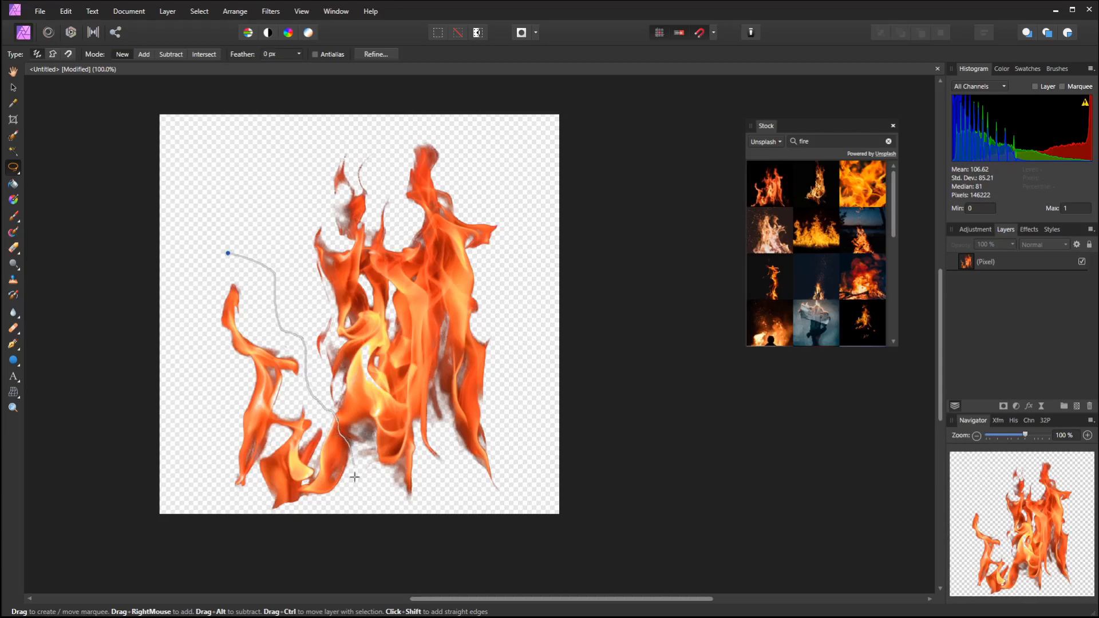
{"action": "left_click_drag", "start_coordinate": [234, 260], "coordinate": [237, 255]}
{"action": "left_click", "coordinate": [1020, 263]}
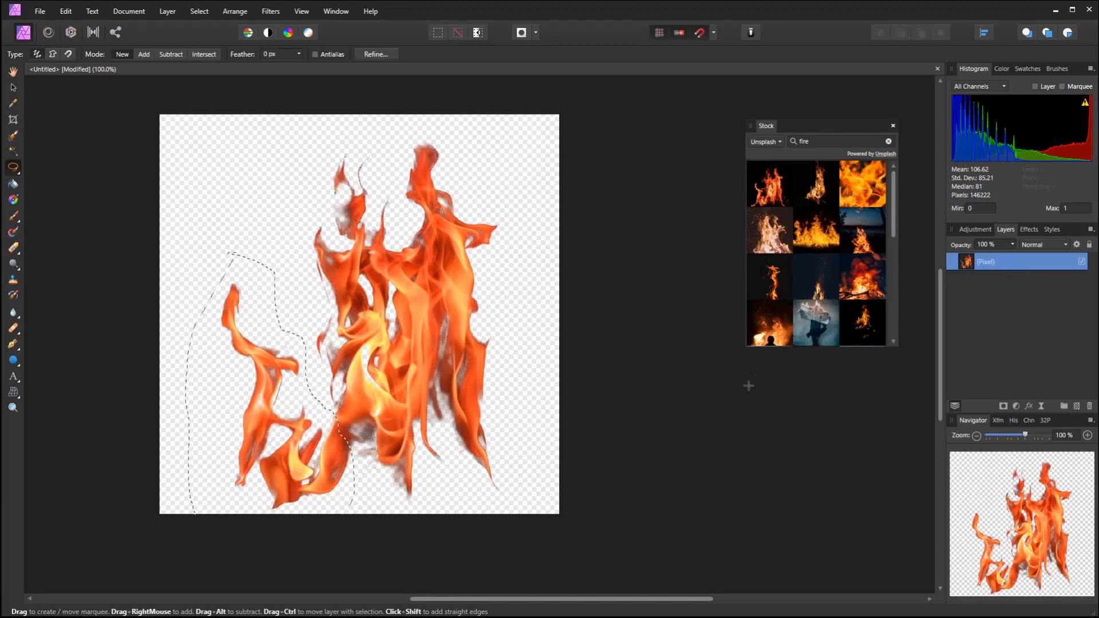
{"action": "key", "text": "Delete"}
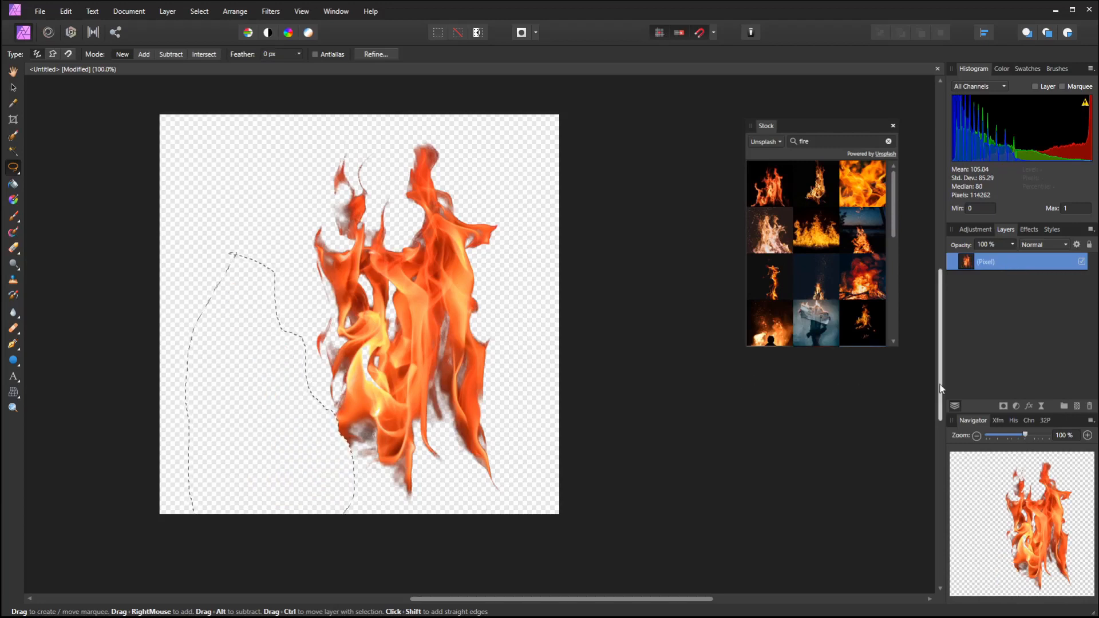
{"action": "key", "text": "ctrl+v"}
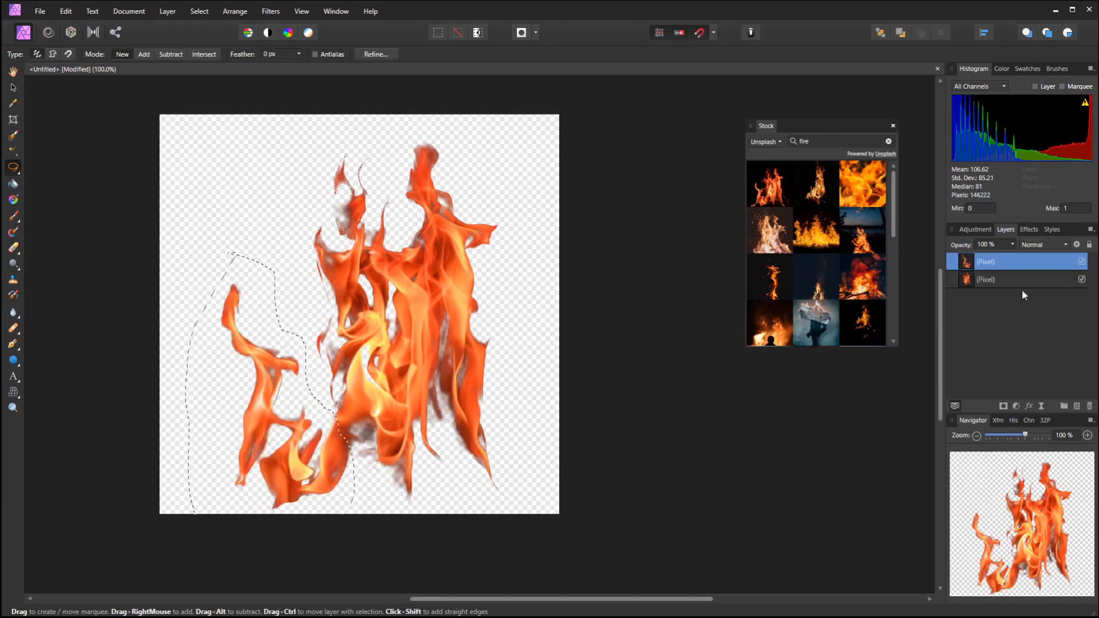
Check the split by toggling the visibility of both flame layers, leaving both visible
{"action": "left_click", "coordinate": [13, 86]}
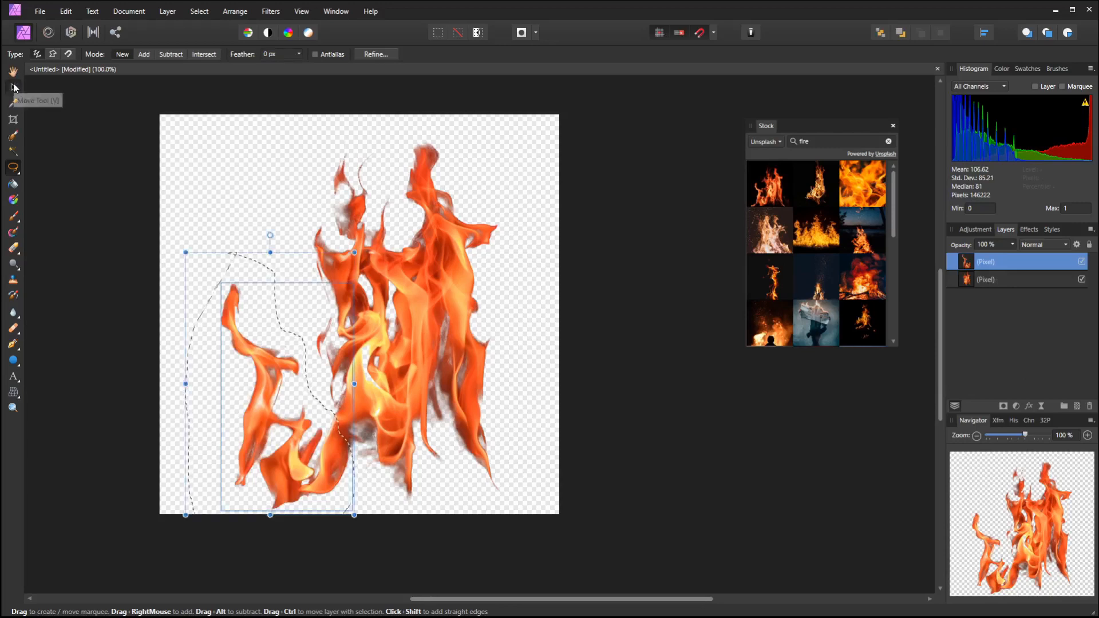
{"action": "left_click", "coordinate": [792, 373]}
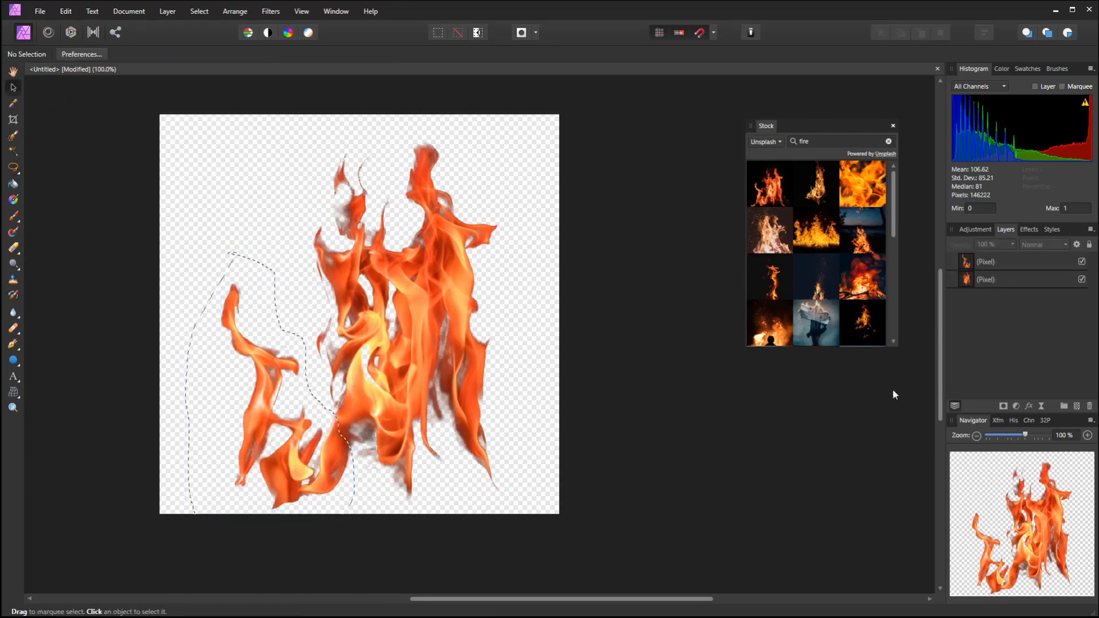
{"action": "left_click", "coordinate": [1081, 261]}
{"action": "left_click", "coordinate": [1082, 280]}
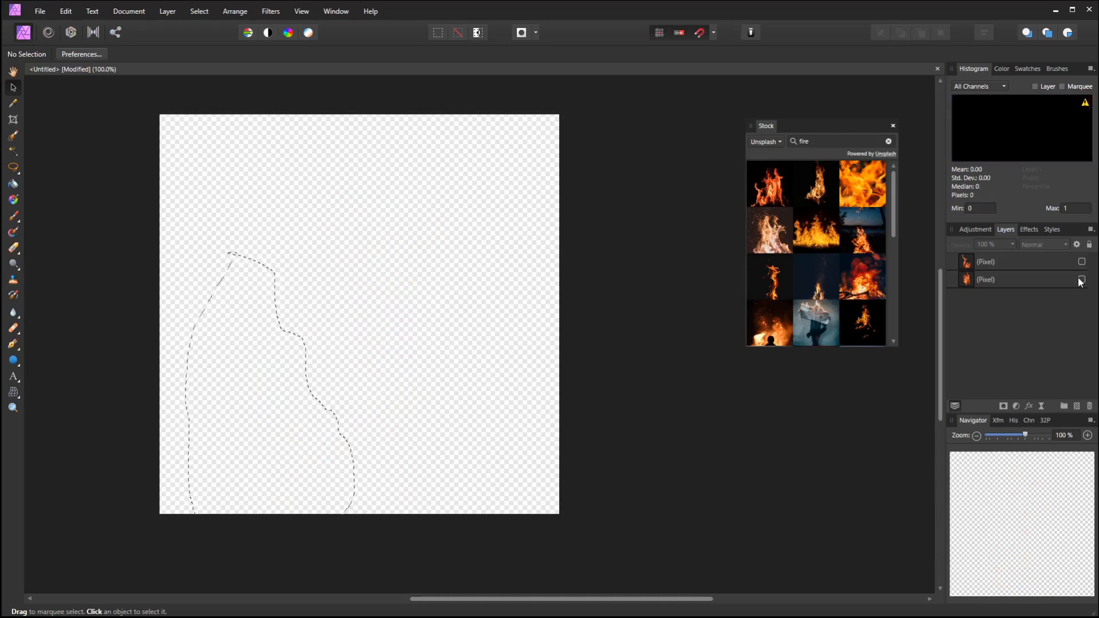
{"action": "left_click", "coordinate": [1081, 279]}
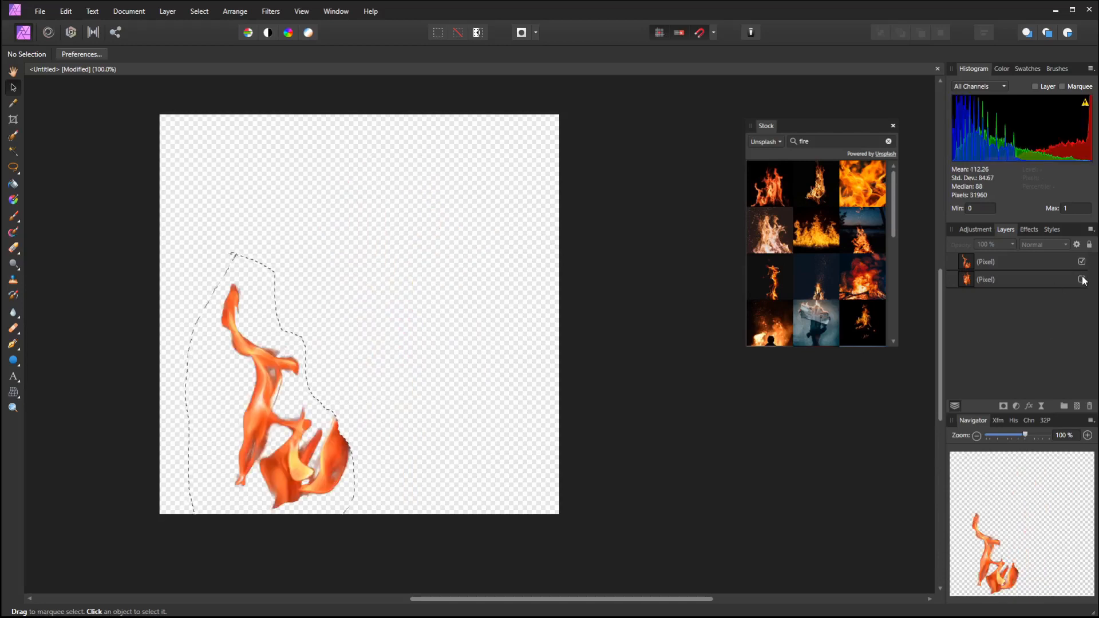
{"action": "left_click", "coordinate": [1081, 262]}
Clear the marquee selection and separate the flames by moving the large one right and the small one up and left
{"action": "left_click", "coordinate": [386, 333]}
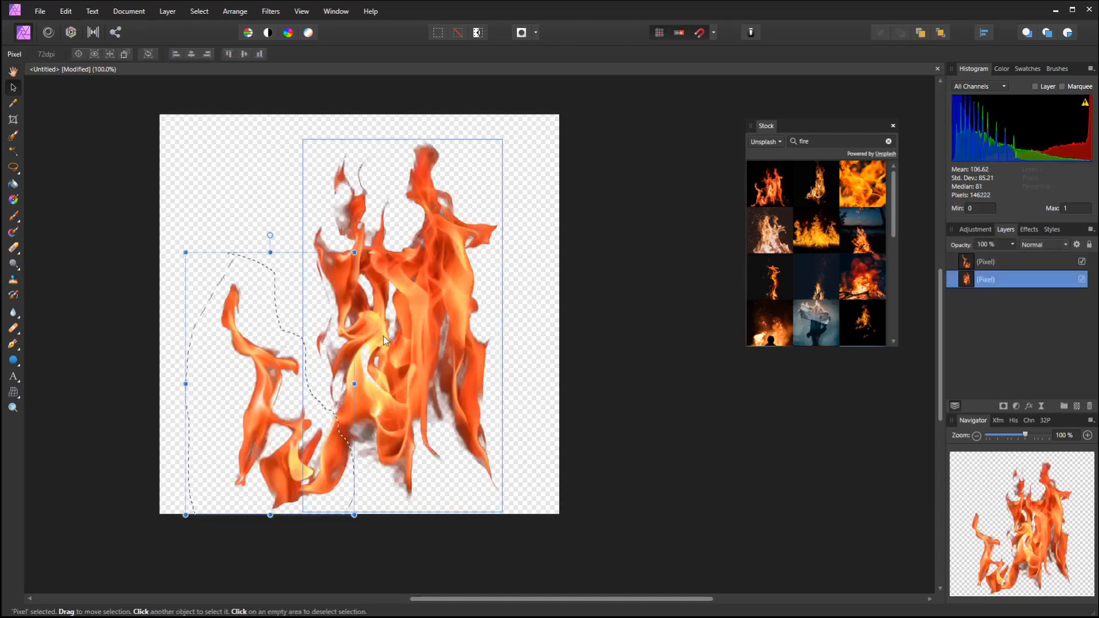
{"action": "left_click", "coordinate": [654, 353]}
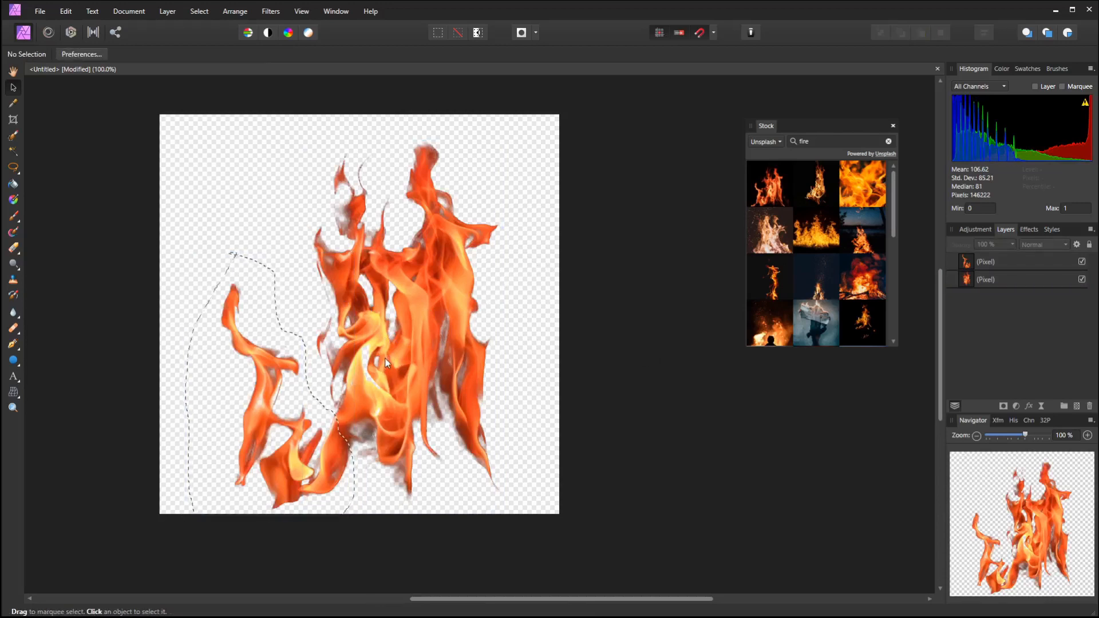
{"action": "left_click", "coordinate": [399, 368]}
{"action": "left_click", "coordinate": [398, 368]}
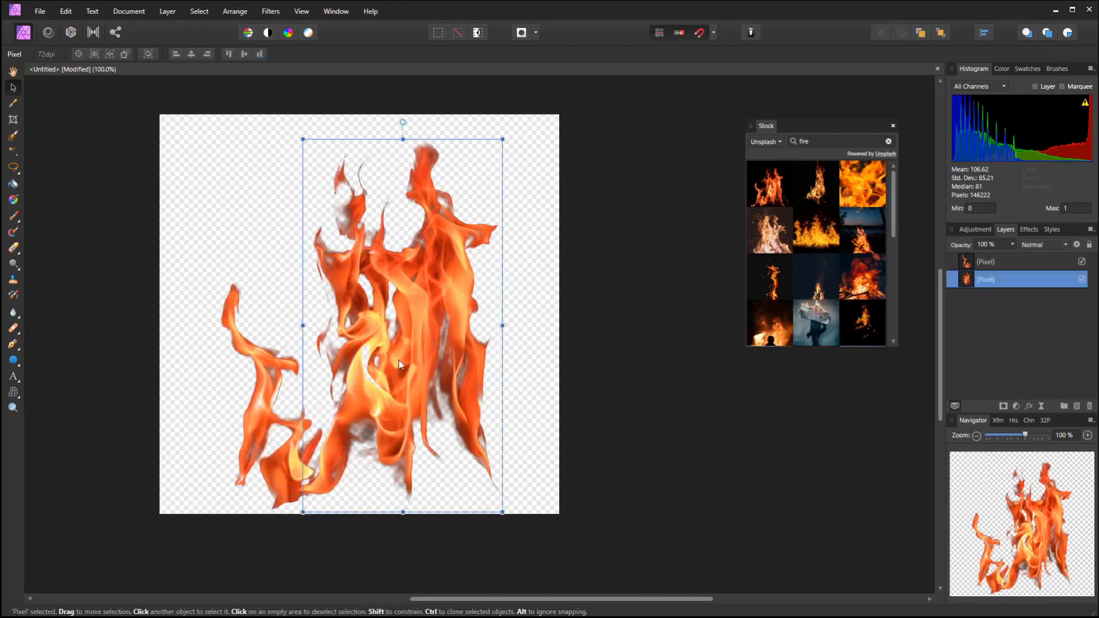
{"action": "mouse_move", "coordinate": [398, 365]}
{"action": "left_mouse_down"}
{"action": "mouse_move", "coordinate": [426, 355]}
{"action": "mouse_move", "coordinate": [416, 364]}
{"action": "left_mouse_up"}
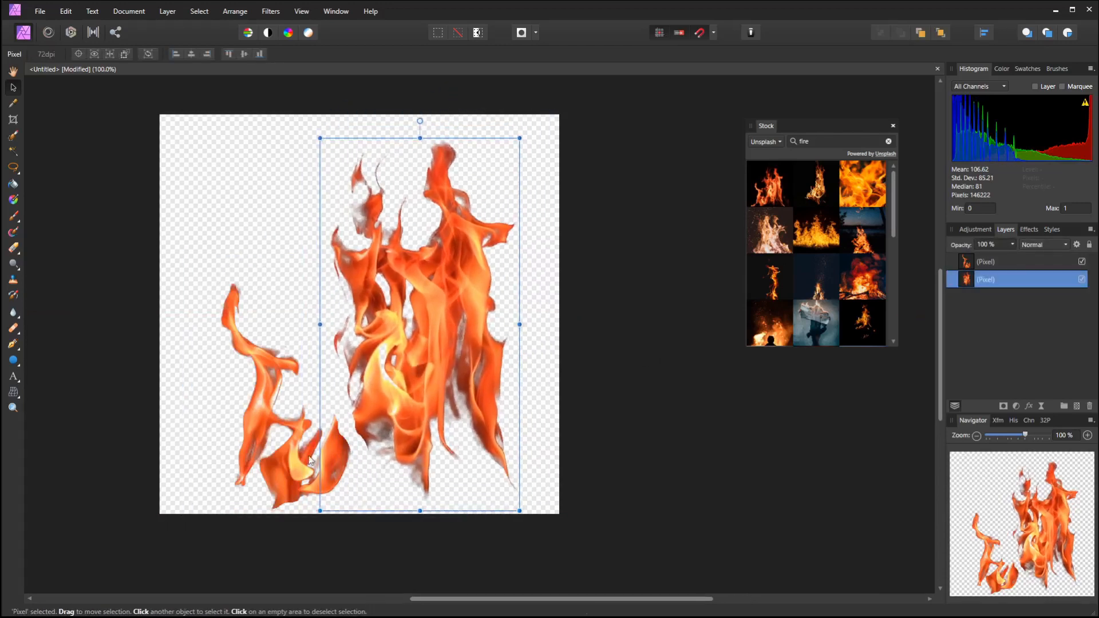
{"action": "left_click_drag", "start_coordinate": [310, 461], "coordinate": [270, 441]}
{"action": "left_click_drag", "start_coordinate": [279, 381], "coordinate": [280, 381]}
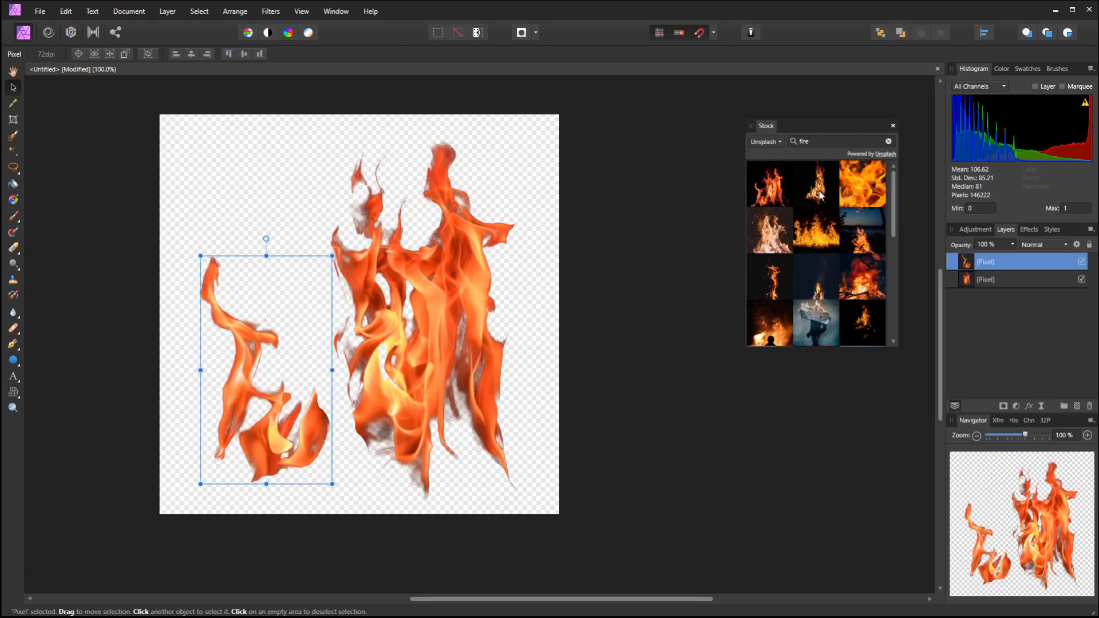
Place the second stock photo of fire on black as a new layer and scale it down to about 34%
{"action": "left_click_drag", "start_coordinate": [819, 195], "coordinate": [418, 343]}
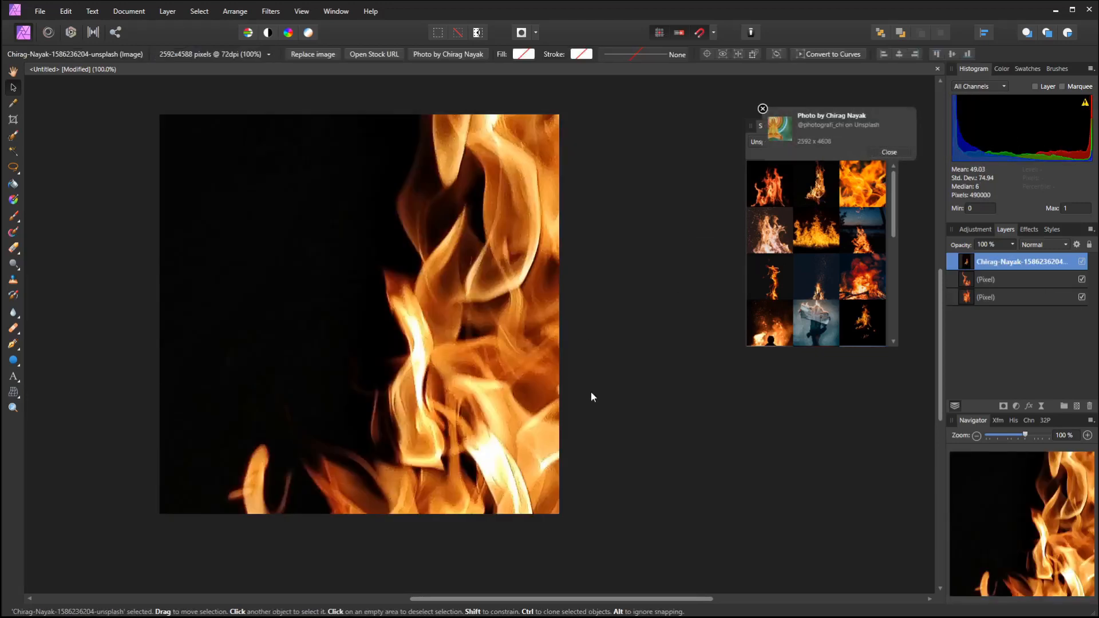
{"action": "scroll", "coordinate": [591, 392], "scroll_direction": "down", "scroll_amount": 6}
{"action": "left_click_drag", "start_coordinate": [569, 386], "coordinate": [528, 352]}
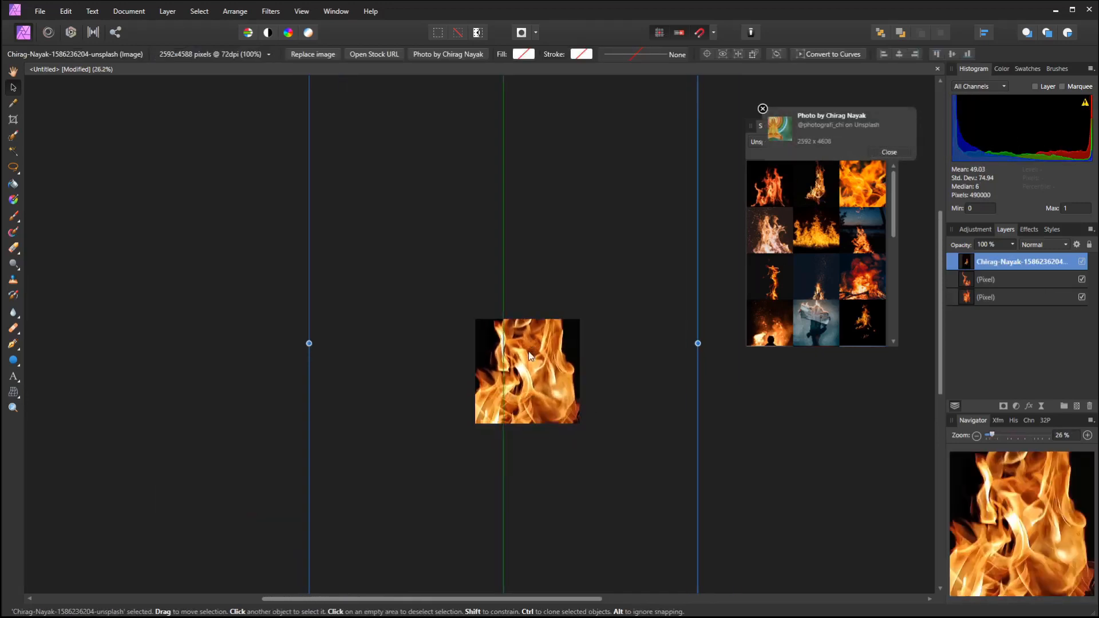
{"action": "scroll", "coordinate": [538, 367], "scroll_direction": "down", "scroll_amount": 4}
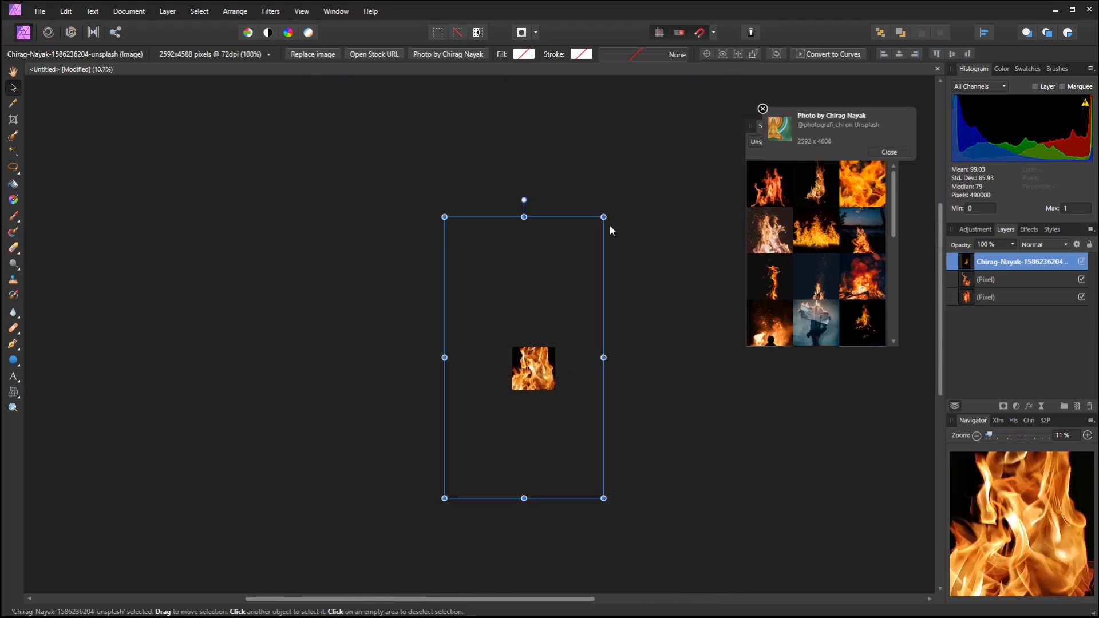
{"action": "left_click_drag", "start_coordinate": [603, 217], "coordinate": [551, 309]}
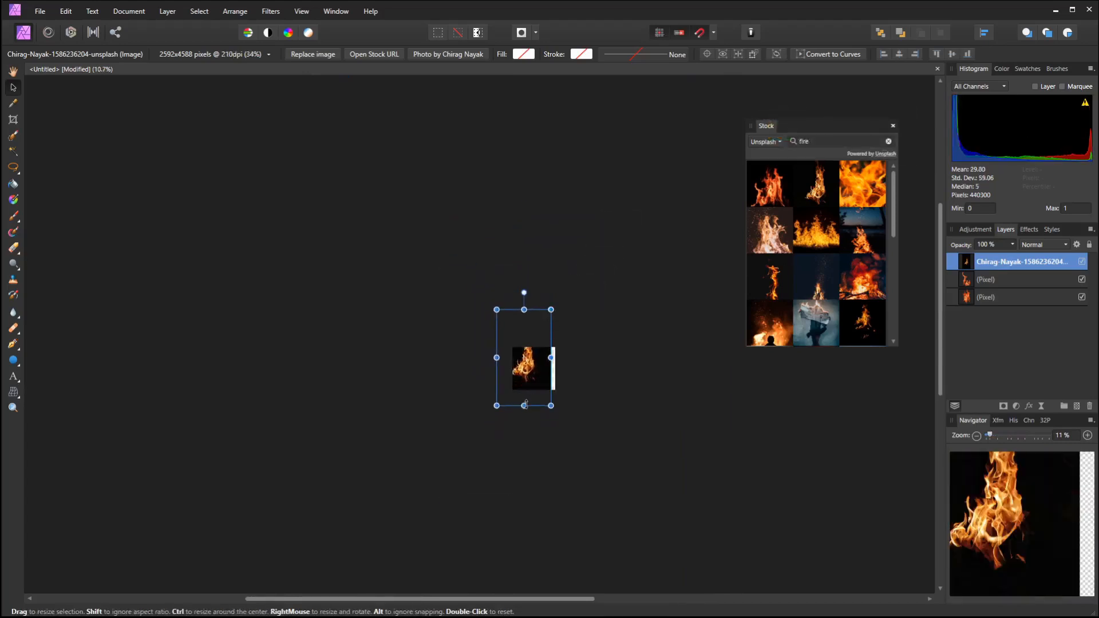
Position the new fire photo over the canvas and reduce it to about 31% to fit the whole flame
{"action": "scroll", "coordinate": [547, 402], "scroll_direction": "up", "scroll_amount": 8}
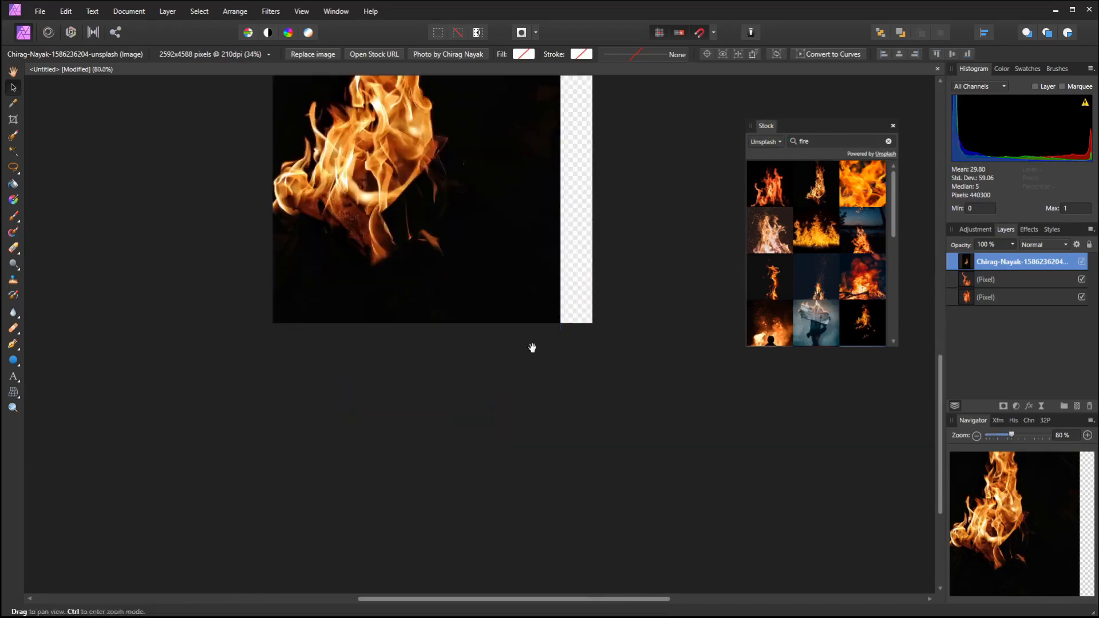
{"action": "left_click_drag", "start_coordinate": [525, 311], "coordinate": [510, 564]}
{"action": "left_click_drag", "start_coordinate": [389, 338], "coordinate": [434, 385]}
{"action": "scroll", "coordinate": [433, 385], "scroll_direction": "down", "scroll_amount": 4}
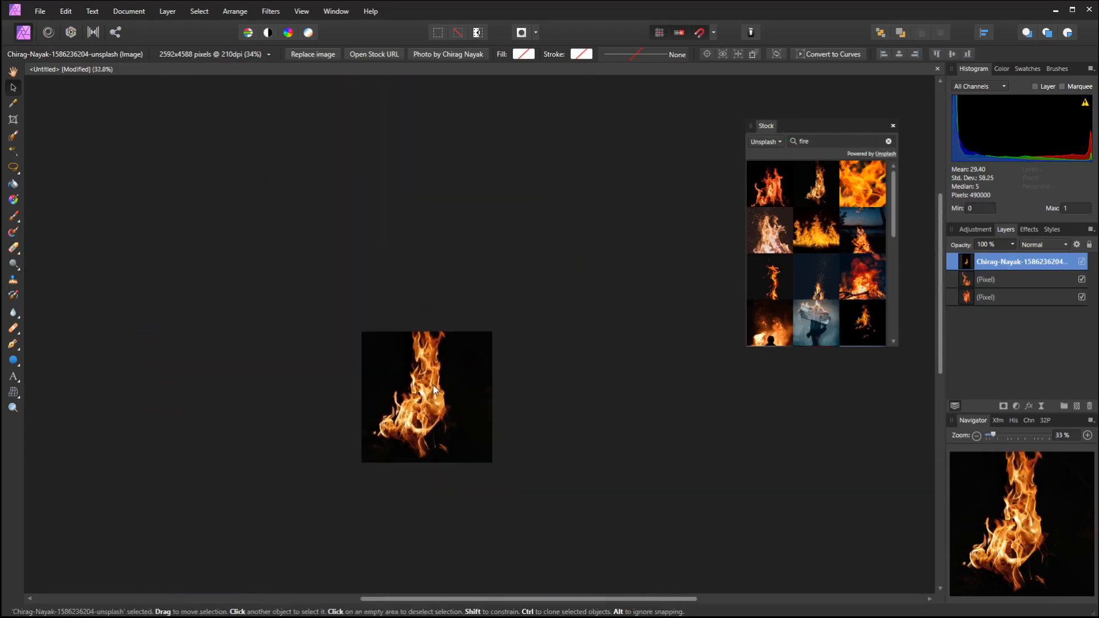
{"action": "left_click_drag", "start_coordinate": [330, 233], "coordinate": [358, 261]}
{"action": "scroll", "coordinate": [468, 362], "scroll_direction": "up", "scroll_amount": 3}
{"action": "key", "text": "space"}
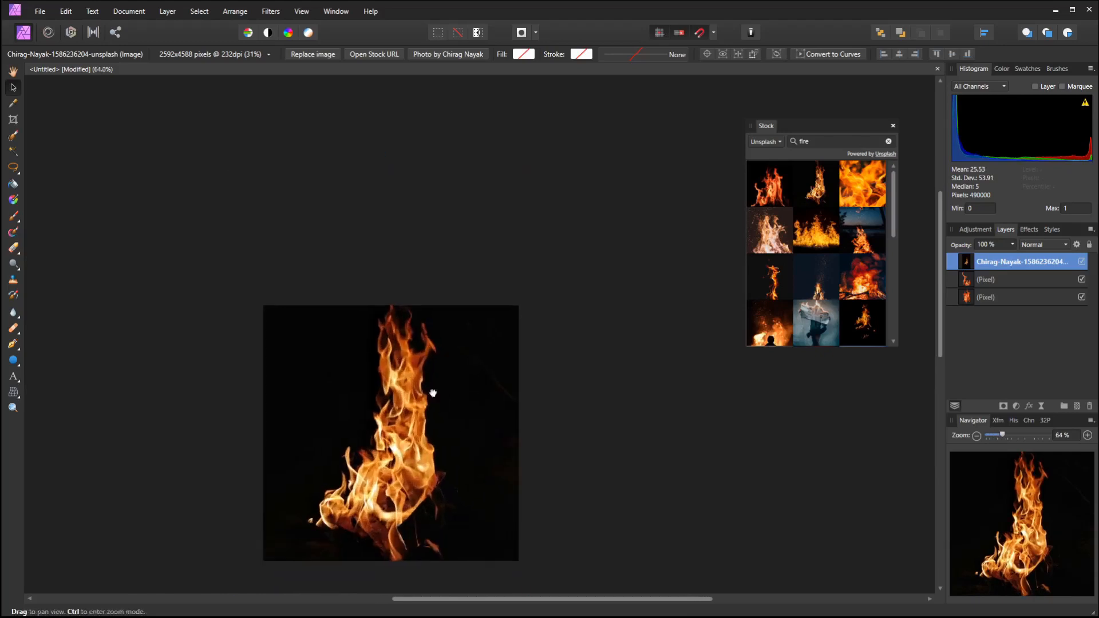
{"action": "left_click_drag", "start_coordinate": [434, 394], "coordinate": [414, 279]}
{"action": "key", "text": "space"}
{"action": "left_click_drag", "start_coordinate": [386, 420], "coordinate": [370, 336]}
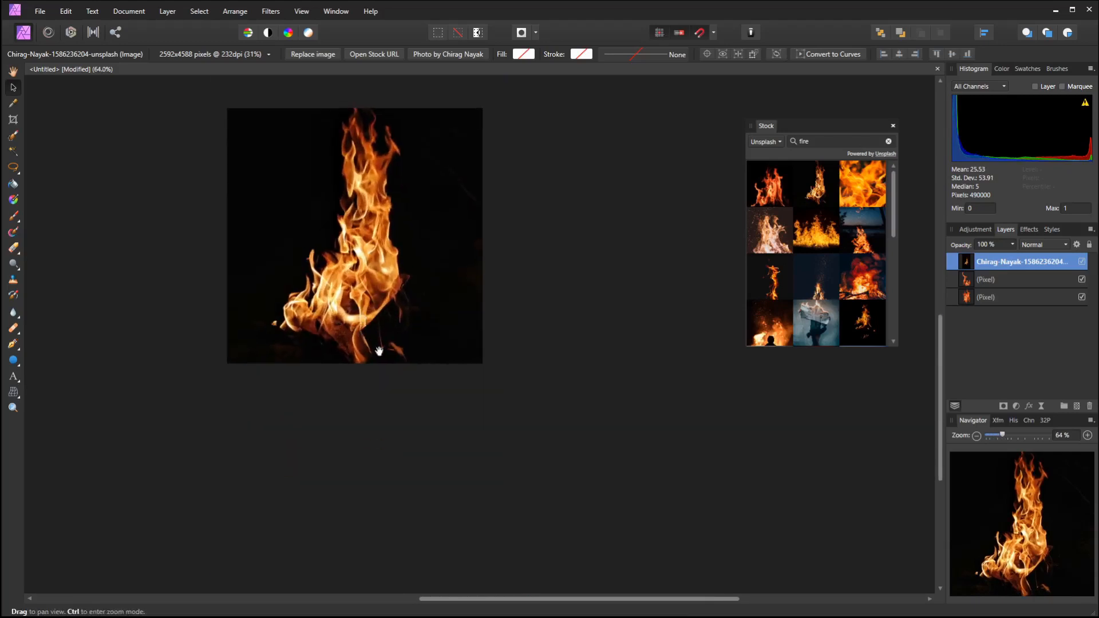
Enlarge the new fire photo to about 33% and position it so the flame fills the canvas height
{"action": "left_click_drag", "start_coordinate": [498, 497], "coordinate": [515, 518]}
{"action": "key", "text": "space"}
{"action": "left_click_drag", "start_coordinate": [525, 272], "coordinate": [538, 355]}
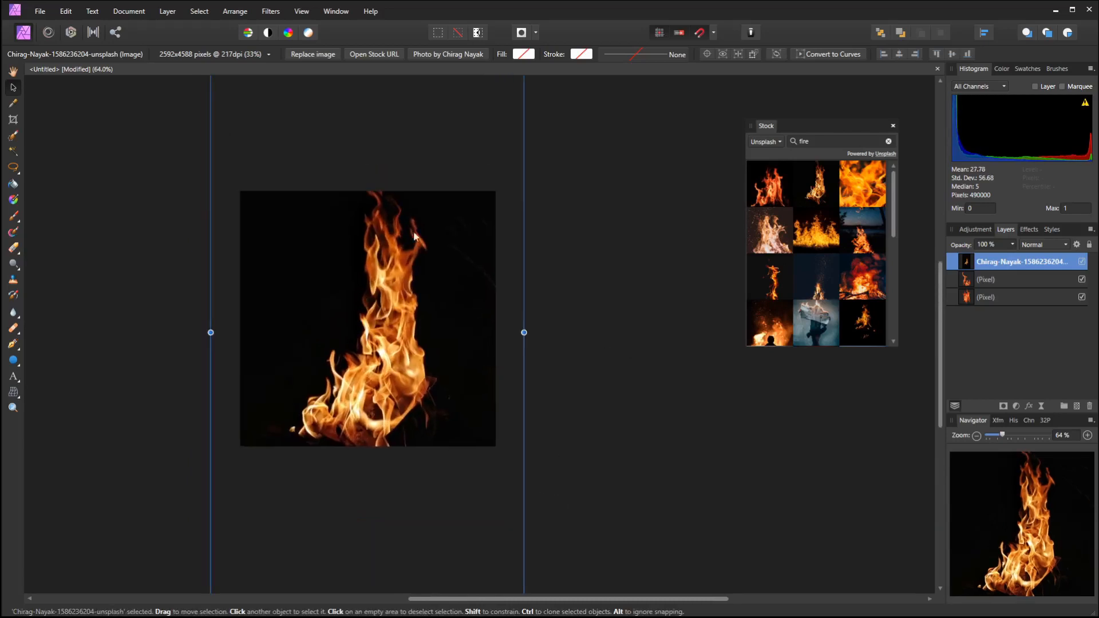
{"action": "key", "text": "space"}
{"action": "mouse_move", "coordinate": [364, 267]}
{"action": "left_mouse_down"}
{"action": "mouse_move", "coordinate": [321, 255]}
{"action": "mouse_move", "coordinate": [350, 283]}
{"action": "left_mouse_up"}
{"action": "key", "text": "space"}
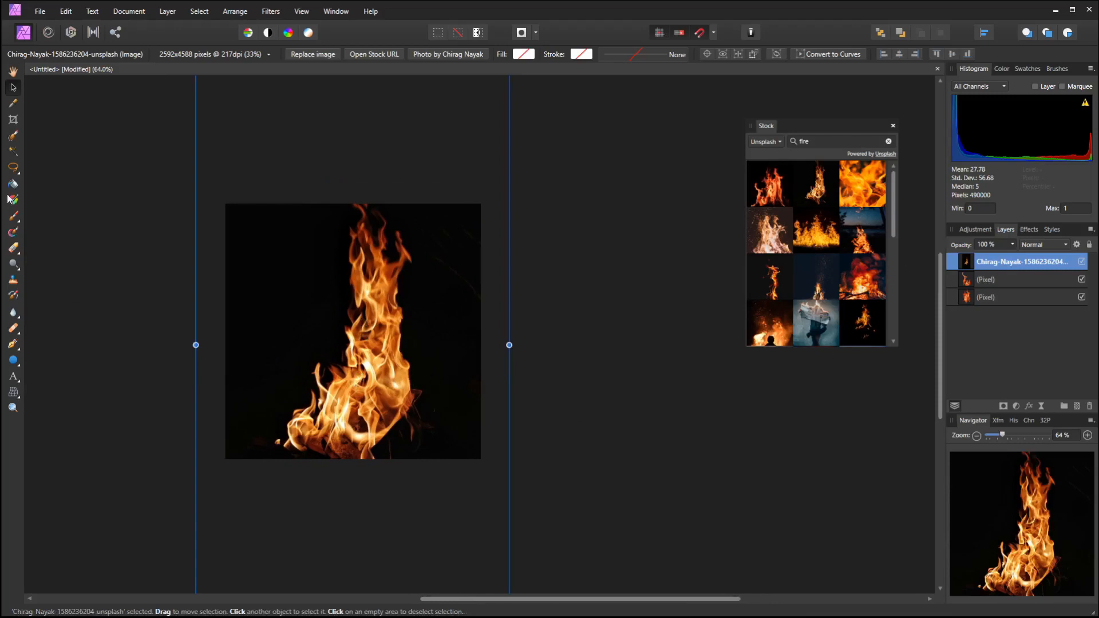
Flood-select the flame in the new fire photo with a 40% tolerance
{"action": "left_click", "coordinate": [13, 152]}
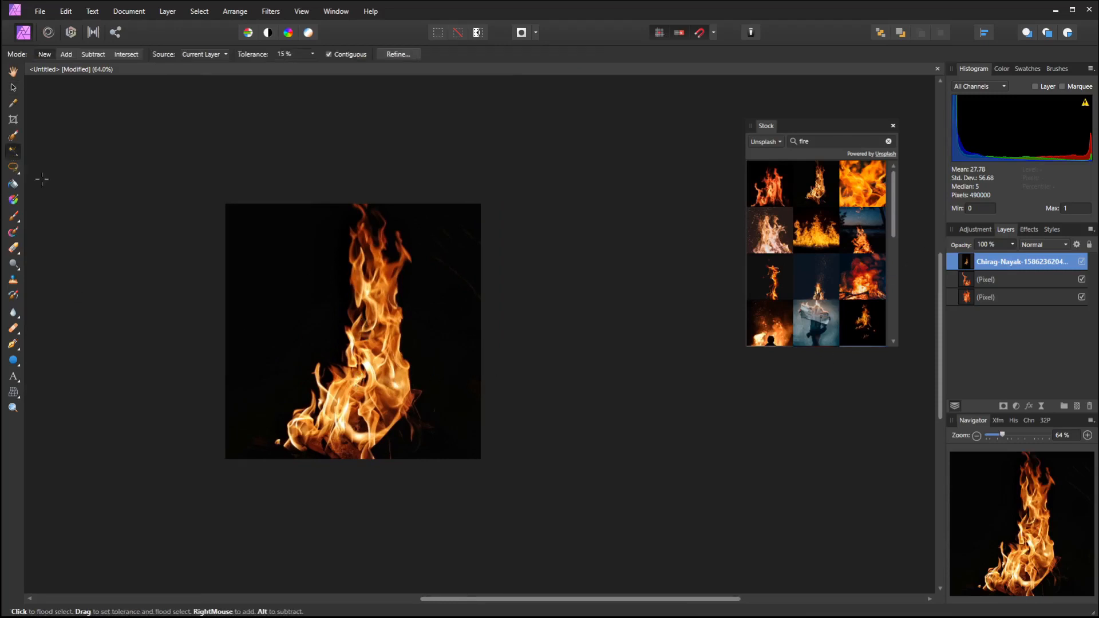
{"action": "scroll", "coordinate": [354, 386], "scroll_direction": "up", "scroll_amount": 3}
{"action": "left_click", "coordinate": [410, 361]}
{"action": "mouse_move", "coordinate": [410, 360]}
{"action": "left_mouse_down"}
{"action": "mouse_move", "coordinate": [393, 329]}
{"action": "mouse_move", "coordinate": [464, 405]}
{"action": "left_mouse_up"}
Refine the flame selection by brushing over the flame from tip to base, and mask the photo with the refined selection
{"action": "left_click", "coordinate": [397, 55]}
{"action": "left_click", "coordinate": [800, 119]}
{"action": "left_click", "coordinate": [778, 159]}
{"action": "scroll", "coordinate": [481, 329], "scroll_direction": "down", "scroll_amount": 1}
{"action": "mouse_move", "coordinate": [416, 150]}
{"action": "left_mouse_down"}
{"action": "mouse_move", "coordinate": [482, 339]}
{"action": "mouse_move", "coordinate": [343, 500]}
{"action": "mouse_move", "coordinate": [400, 364]}
{"action": "mouse_move", "coordinate": [412, 155]}
{"action": "mouse_move", "coordinate": [482, 227]}
{"action": "mouse_move", "coordinate": [450, 317]}
{"action": "mouse_move", "coordinate": [418, 343]}
{"action": "mouse_move", "coordinate": [414, 415]}
{"action": "mouse_move", "coordinate": [436, 464]}
{"action": "mouse_move", "coordinate": [361, 466]}
{"action": "mouse_move", "coordinate": [420, 418]}
{"action": "left_mouse_up"}
{"action": "left_click", "coordinate": [774, 335]}
{"action": "left_click", "coordinate": [1003, 405]}
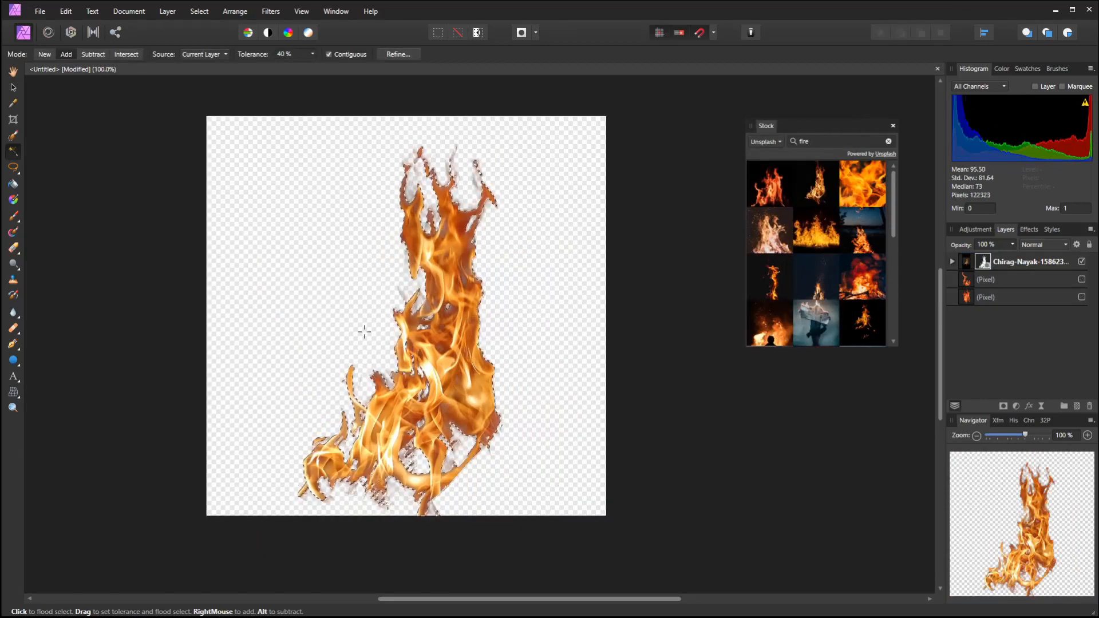
Clear the selection, rasterize and trim the masked flame layer, and move the flame slightly left on the canvas
{"action": "key", "text": "ctrl+d"}
{"action": "right_click", "coordinate": [1022, 262]}
{"action": "left_click", "coordinate": [1025, 404]}
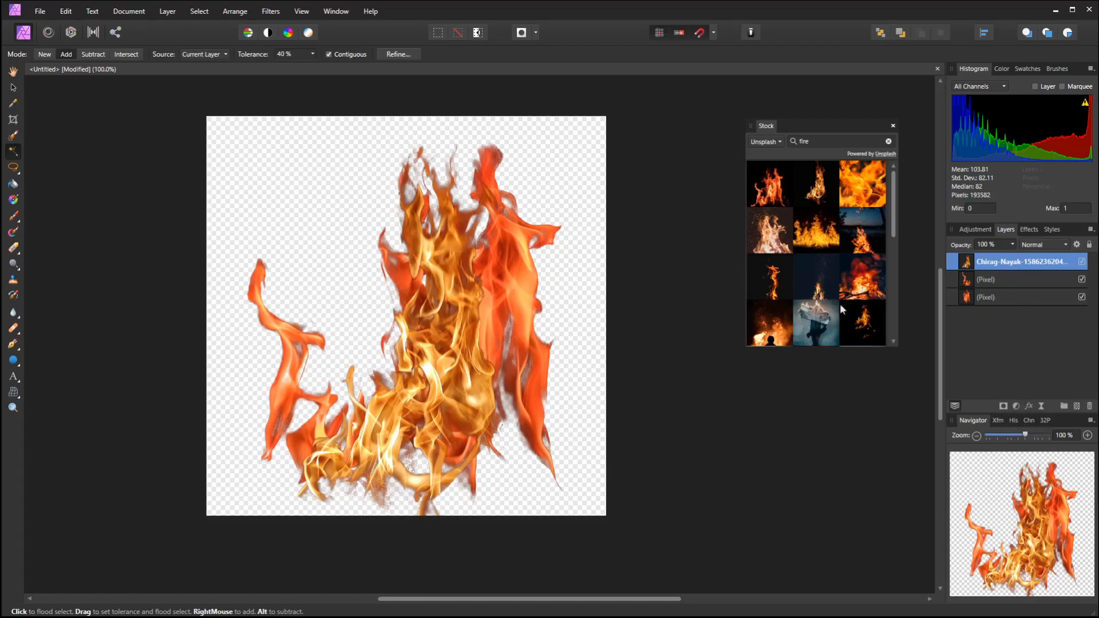
{"action": "left_click", "coordinate": [13, 87]}
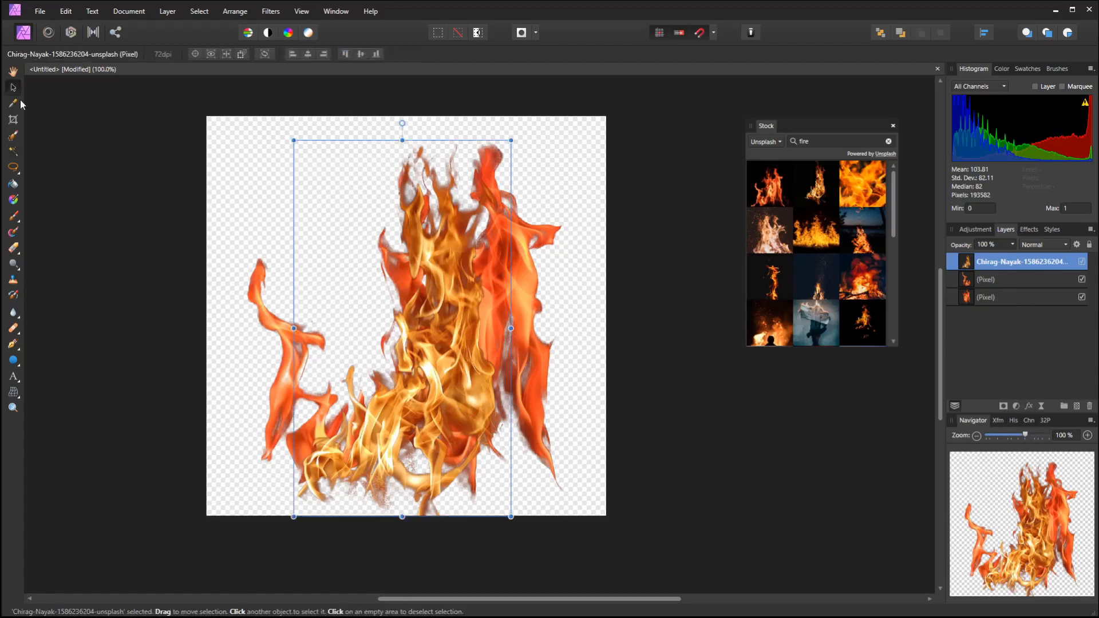
{"action": "left_click_drag", "start_coordinate": [466, 332], "coordinate": [410, 339]}
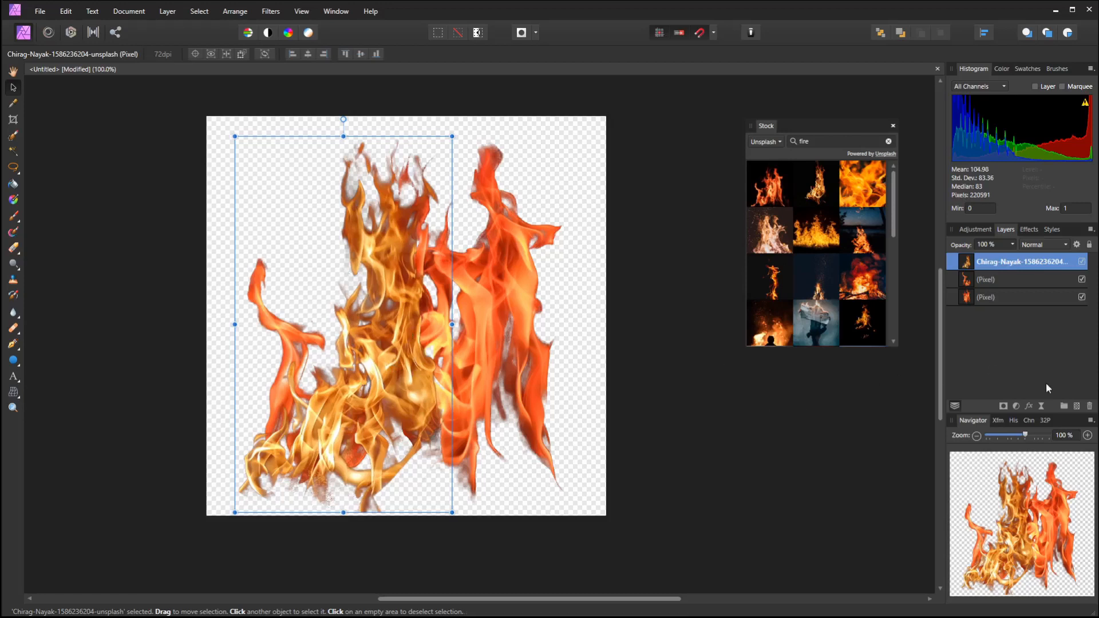
Add a Curves adjustment and nest it inside the new yellow flame's layer so it affects only that flame
{"action": "left_click", "coordinate": [1015, 406]}
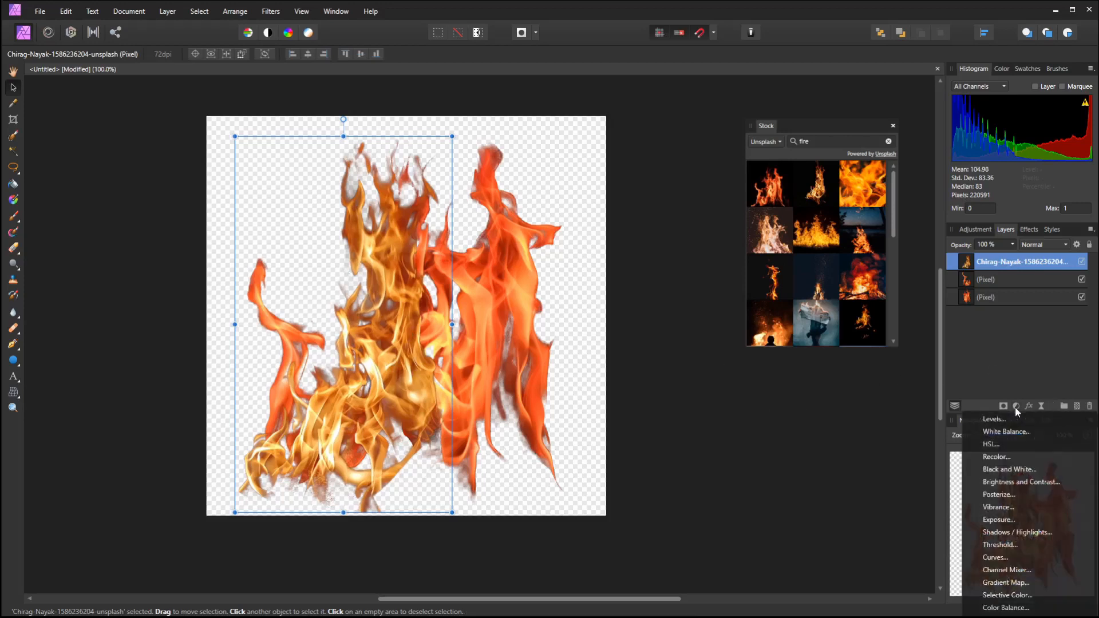
{"action": "left_click", "coordinate": [997, 555]}
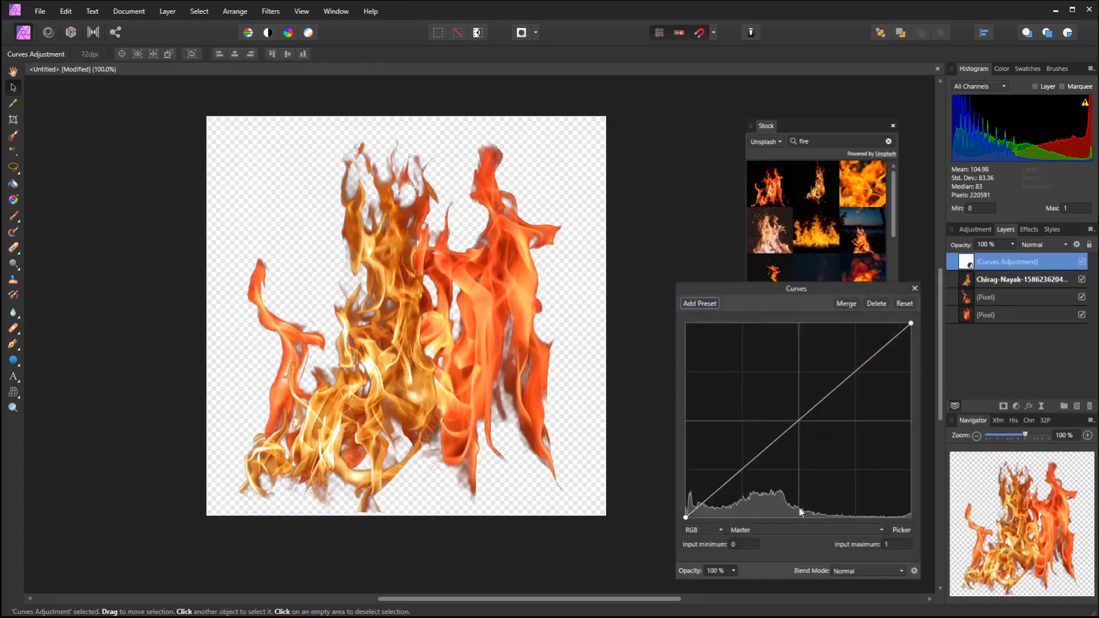
{"action": "mouse_move", "coordinate": [810, 410]}
{"action": "left_mouse_down"}
{"action": "mouse_move", "coordinate": [795, 364]}
{"action": "mouse_move", "coordinate": [816, 435]}
{"action": "mouse_move", "coordinate": [807, 385]}
{"action": "mouse_move", "coordinate": [812, 407]}
{"action": "left_mouse_up"}
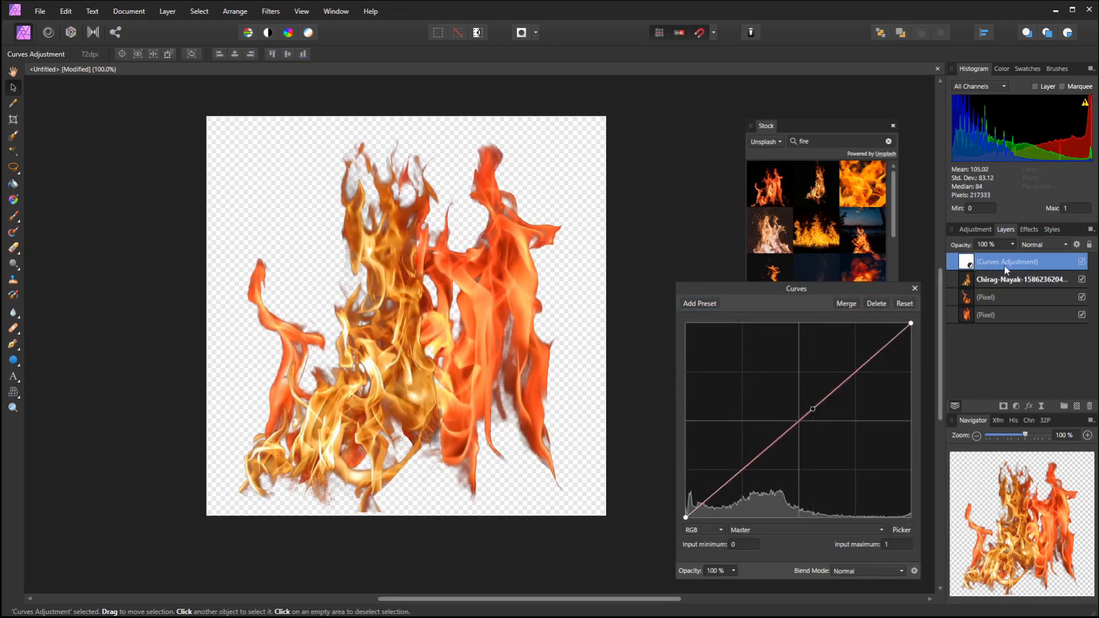
{"action": "left_click_drag", "start_coordinate": [1027, 266], "coordinate": [975, 281]}
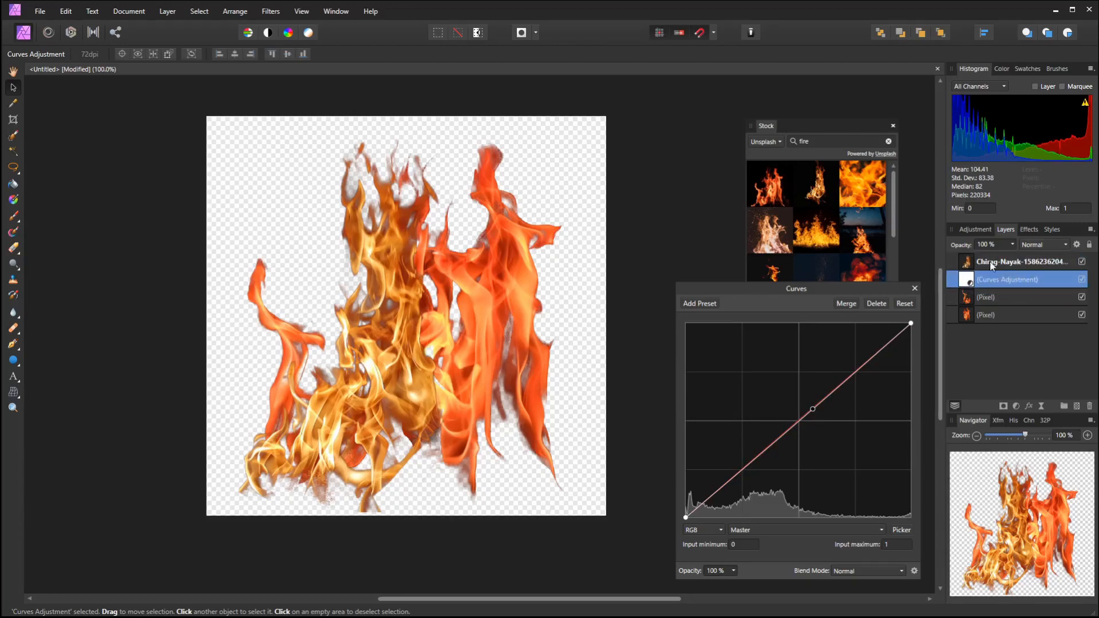
{"action": "left_click", "coordinate": [998, 264]}
{"action": "left_click", "coordinate": [1011, 280]}
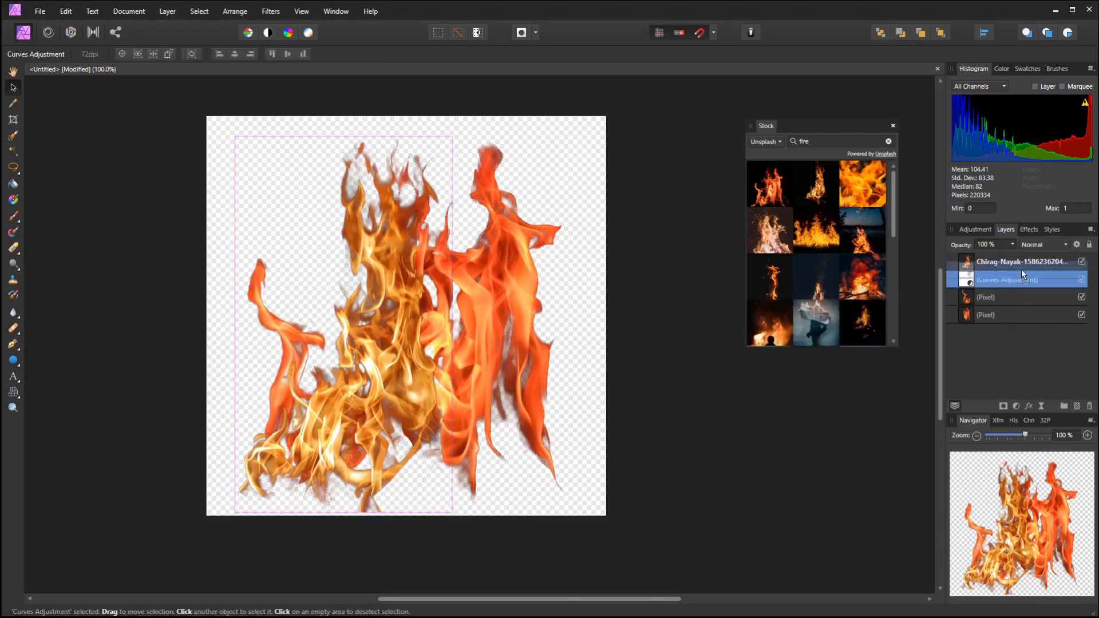
{"action": "key", "text": "ctrl+bracketright"}
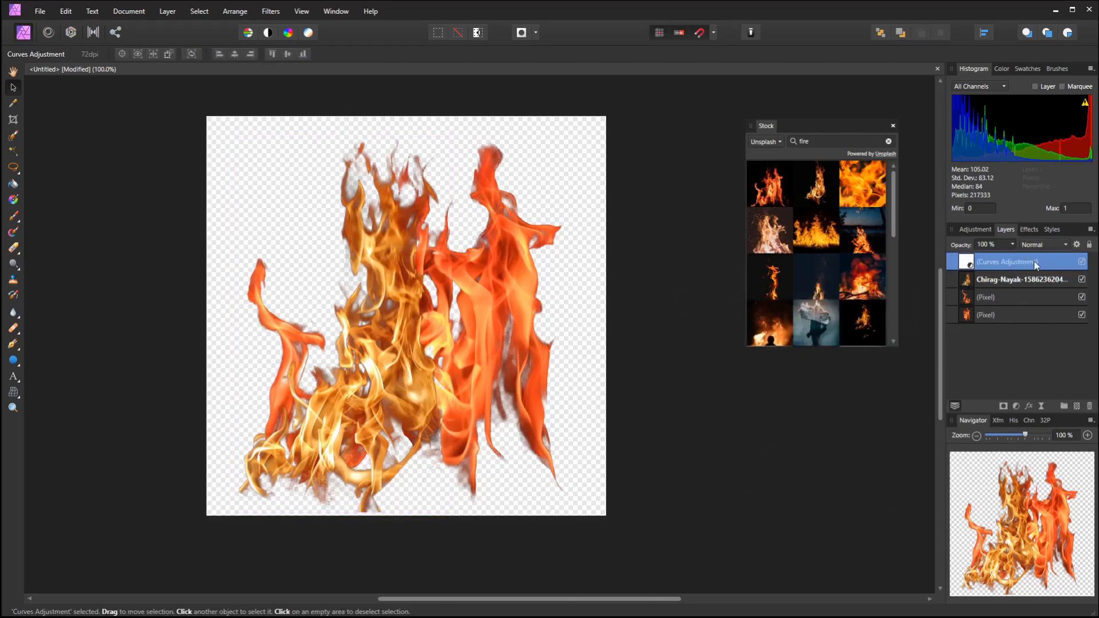
{"action": "double_click", "coordinate": [1033, 261]}
{"action": "mouse_move", "coordinate": [1034, 268]}
{"action": "left_mouse_down"}
{"action": "mouse_move", "coordinate": [1036, 281]}
{"action": "mouse_move", "coordinate": [970, 290]}
{"action": "mouse_move", "coordinate": [1042, 283]}
{"action": "left_mouse_up"}
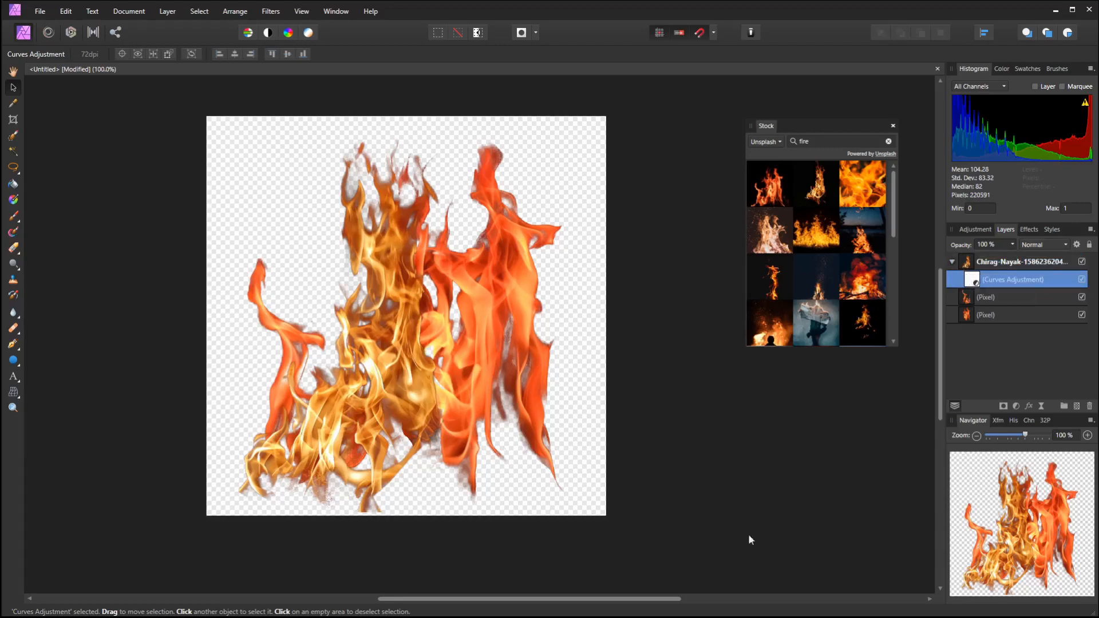
Reopen the nested Curves adjustment and try darker and brighter master midtones, leaving the curve back near the diagonal
{"action": "double_click", "coordinate": [972, 280]}
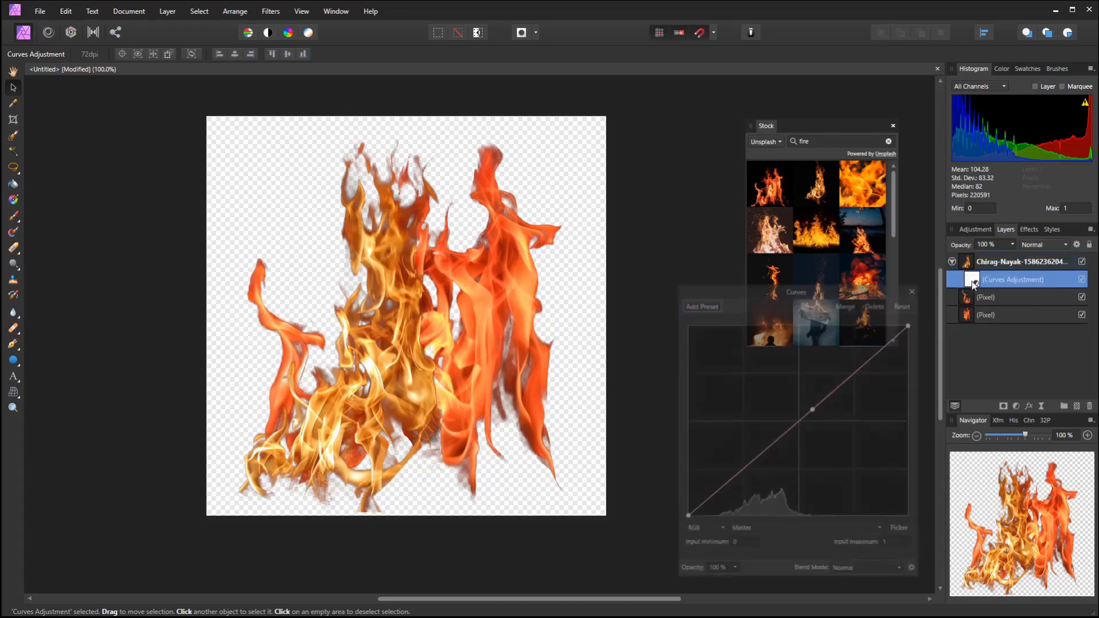
{"action": "mouse_move", "coordinate": [812, 409]}
{"action": "left_mouse_down"}
{"action": "mouse_move", "coordinate": [834, 454]}
{"action": "mouse_move", "coordinate": [821, 427]}
{"action": "left_mouse_up"}
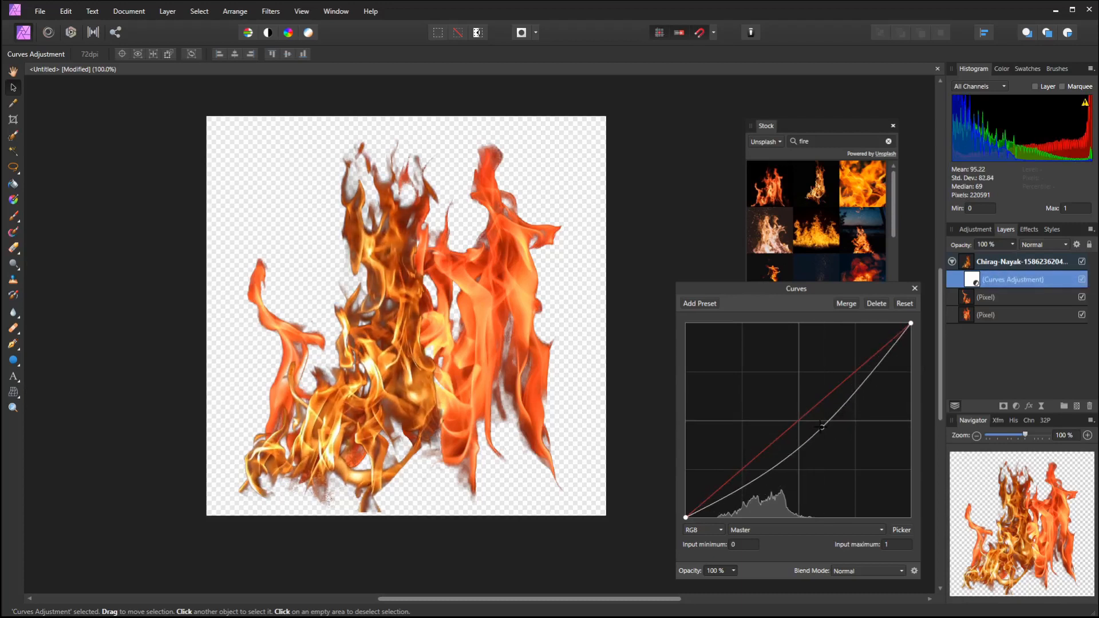
{"action": "left_click_drag", "start_coordinate": [822, 426], "coordinate": [801, 410]}
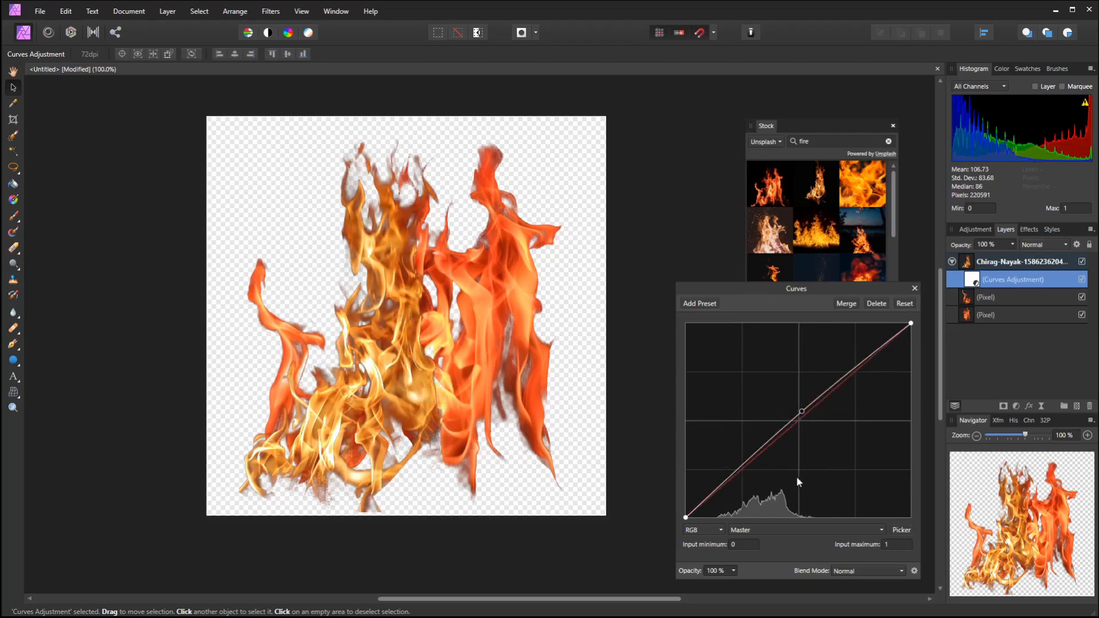
{"action": "left_click_drag", "start_coordinate": [801, 410], "coordinate": [806, 413]}
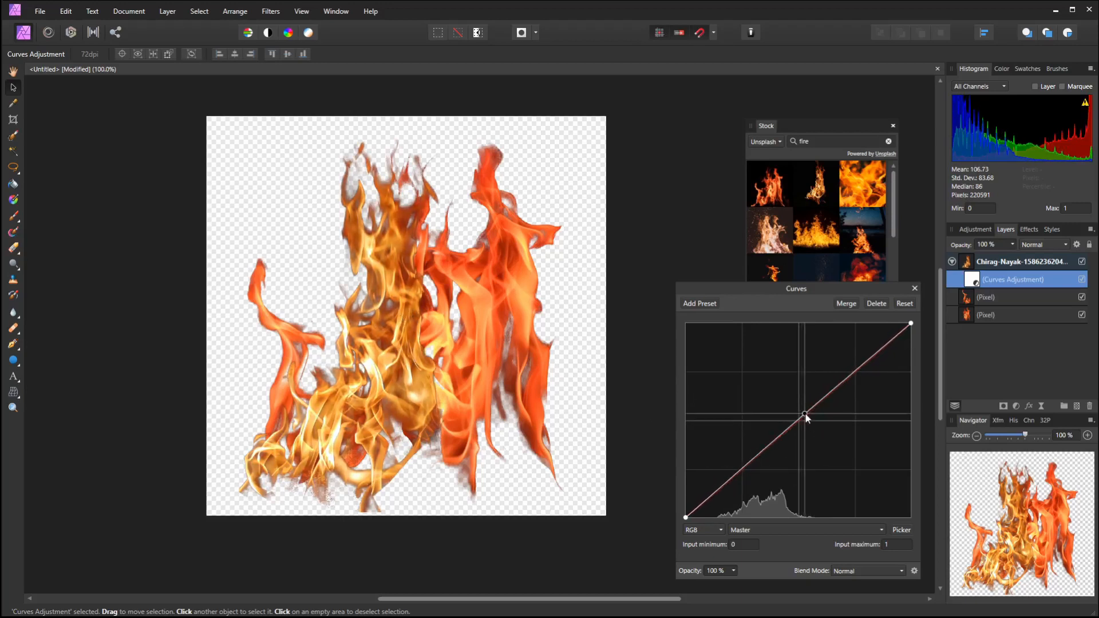
Raise the Red channel curve strongly in the midtones and shadows, with a gentler lift in the highlights
{"action": "left_click", "coordinate": [784, 529]}
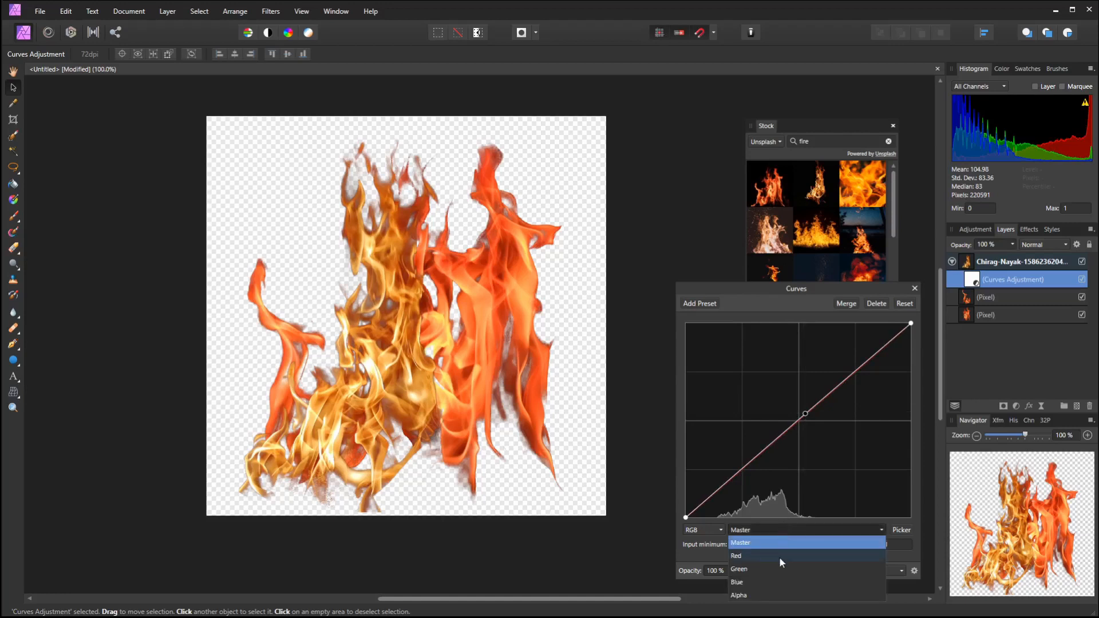
{"action": "left_click", "coordinate": [779, 557]}
{"action": "left_click_drag", "start_coordinate": [797, 422], "coordinate": [784, 373]}
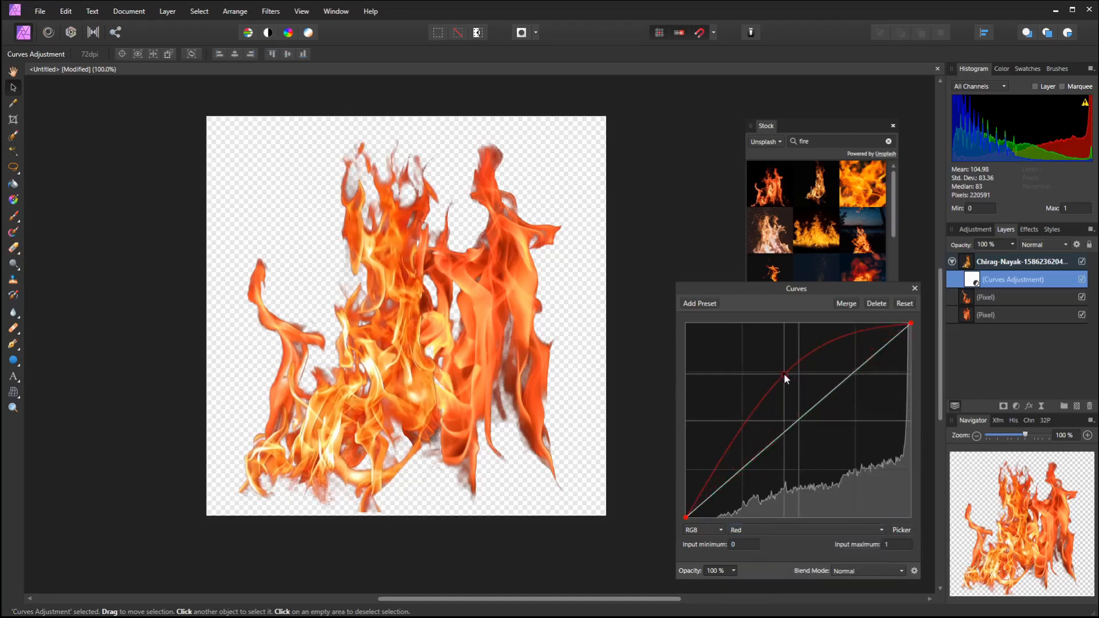
{"action": "left_click_drag", "start_coordinate": [717, 470], "coordinate": [709, 465]}
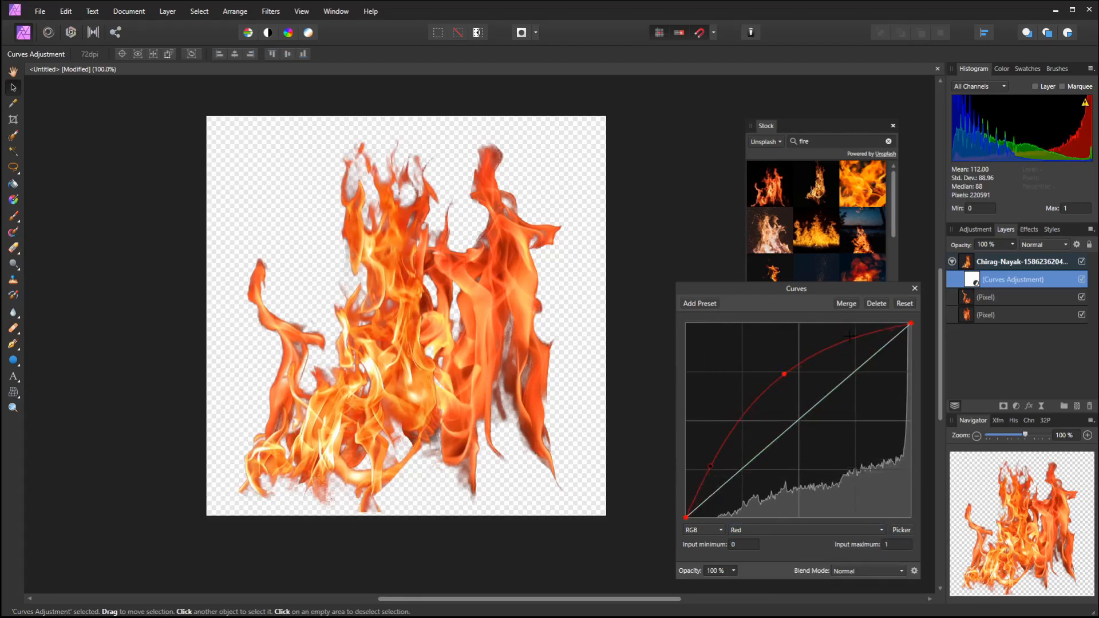
{"action": "left_click_drag", "start_coordinate": [848, 344], "coordinate": [855, 347]}
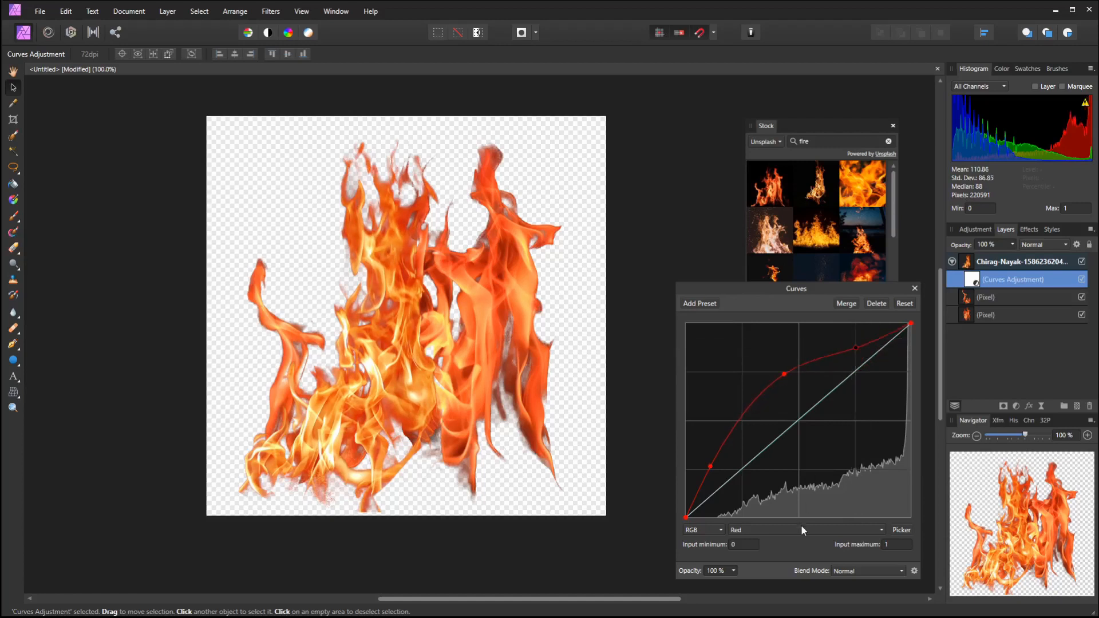
Lower the Green channel curve below the diagonal in the midtones, highlights and shadows
{"action": "left_click", "coordinate": [801, 526]}
{"action": "left_click", "coordinate": [792, 569]}
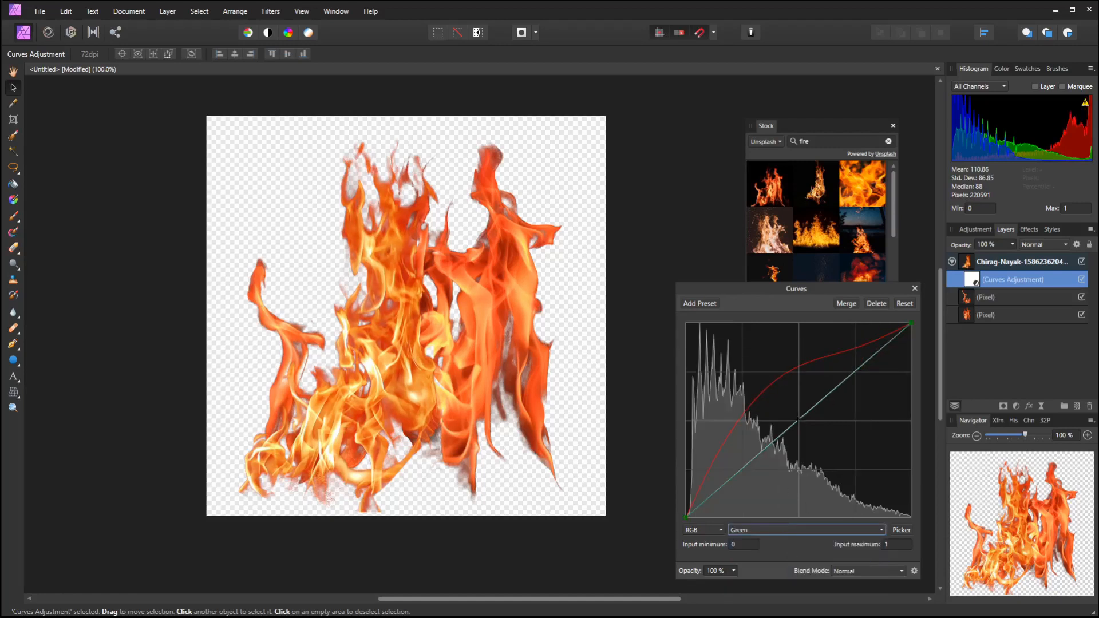
{"action": "left_click_drag", "start_coordinate": [788, 406], "coordinate": [807, 437]}
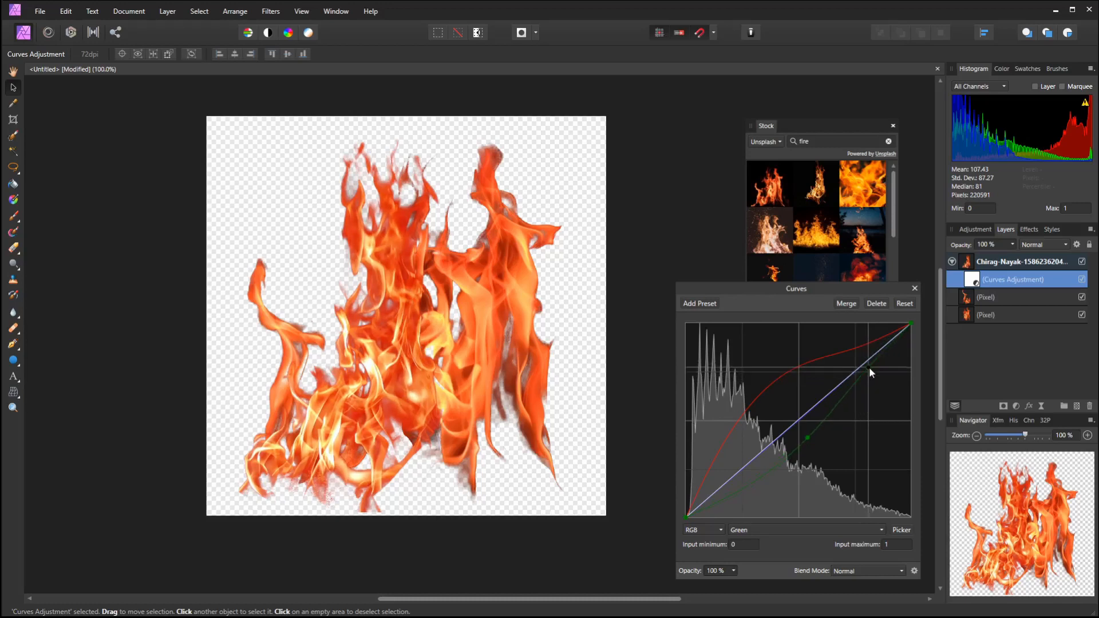
{"action": "left_click_drag", "start_coordinate": [874, 372], "coordinate": [877, 374]}
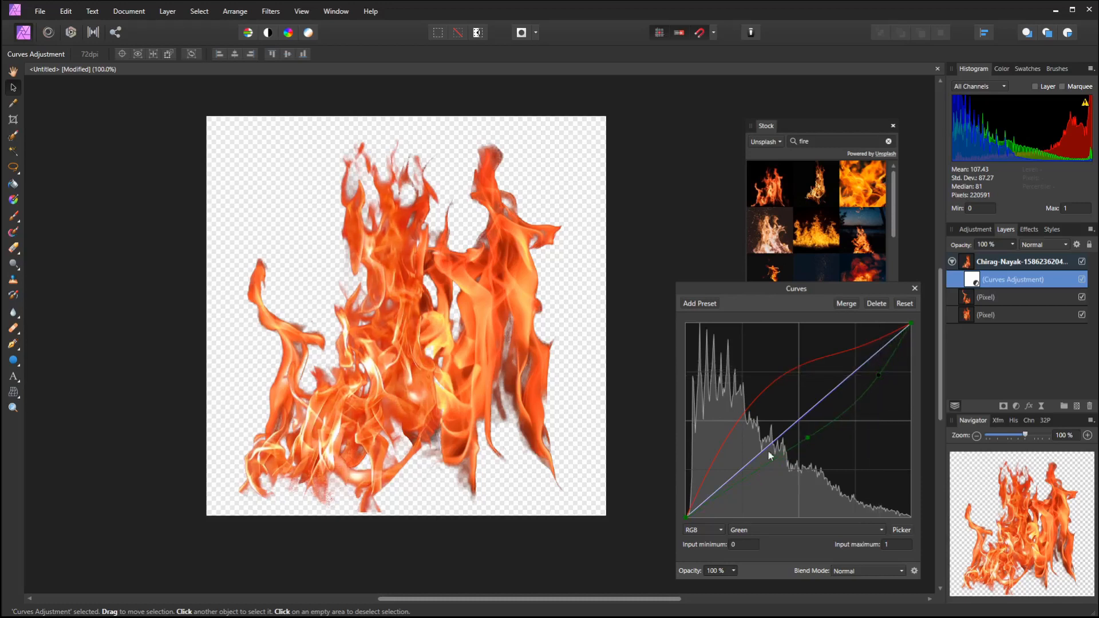
{"action": "left_click_drag", "start_coordinate": [729, 489], "coordinate": [734, 490]}
Lower the Blue channel curve slightly at its midpoint
{"action": "left_click", "coordinate": [747, 531]}
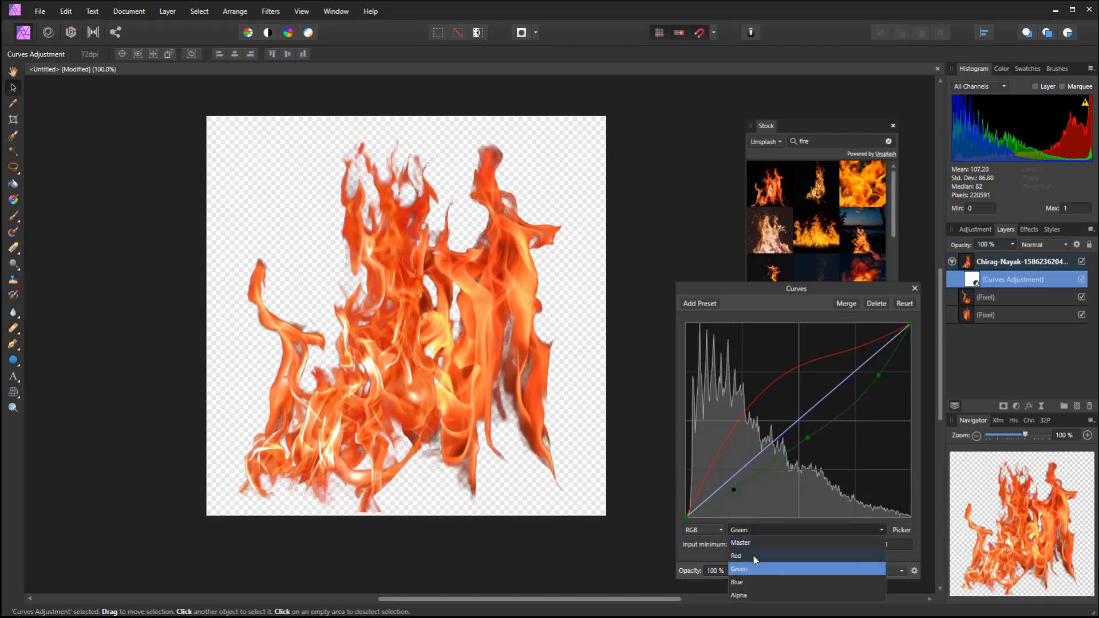
{"action": "left_click", "coordinate": [757, 582]}
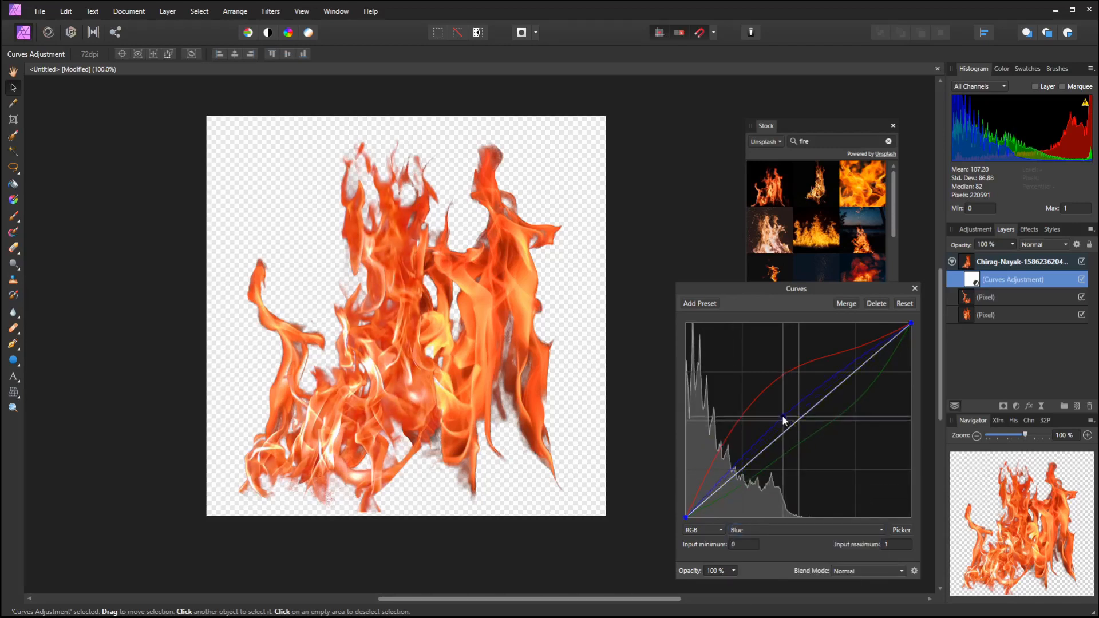
{"action": "left_click", "coordinate": [797, 427]}
{"action": "left_click_drag", "start_coordinate": [801, 433], "coordinate": [798, 428]}
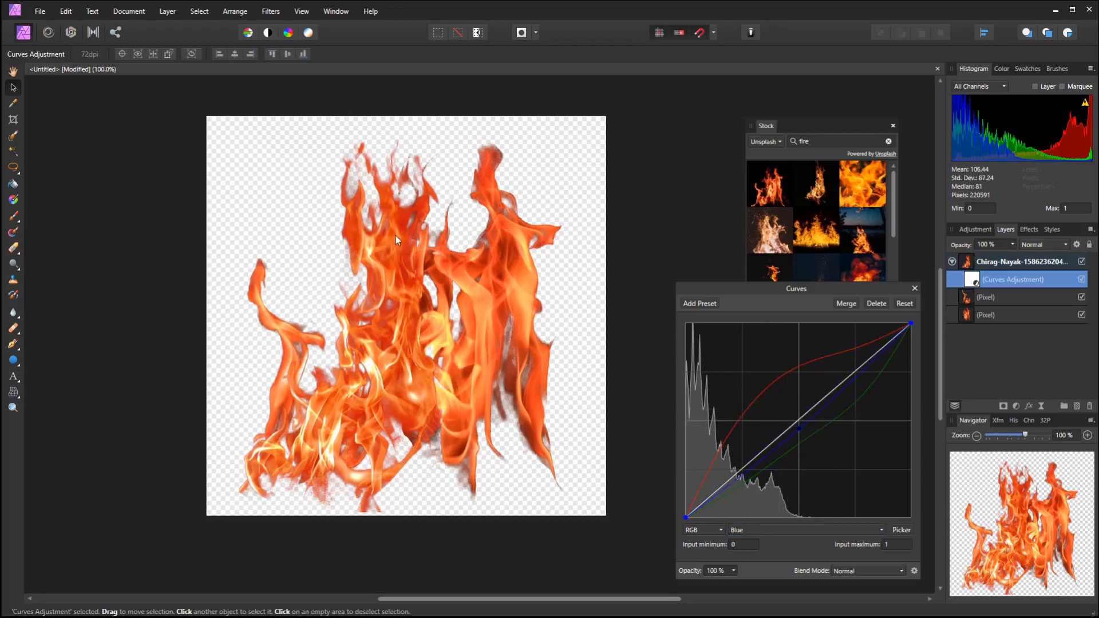
Adjust the Master curve with slightly raised shadows and midtones and lowered highlights, and close the Curves adjustment
{"action": "left_click", "coordinate": [772, 530]}
{"action": "left_click", "coordinate": [771, 542]}
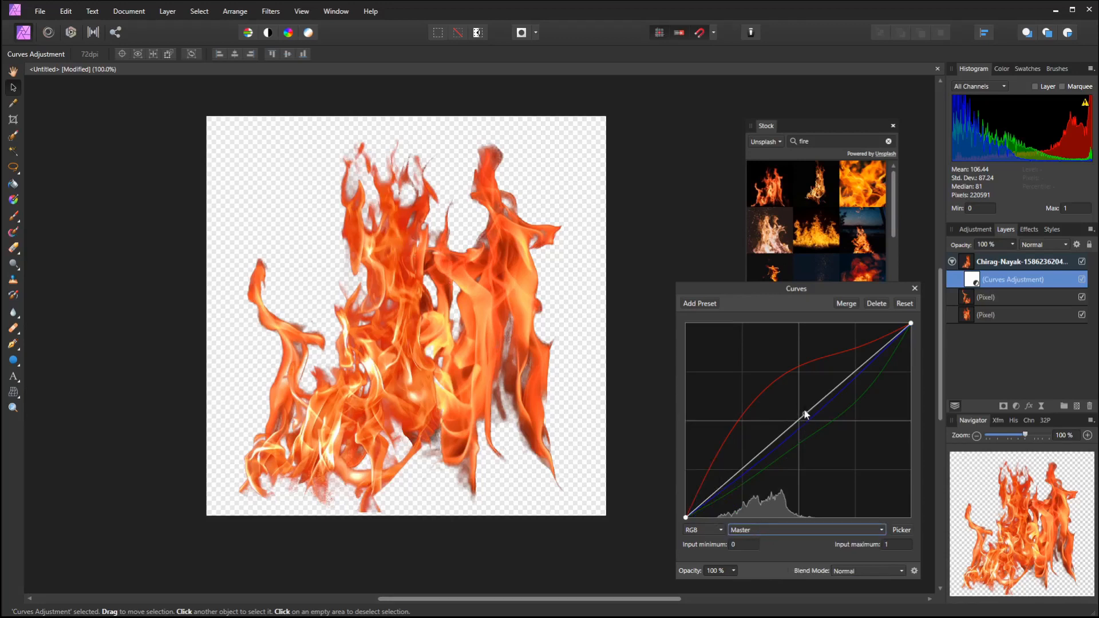
{"action": "mouse_move", "coordinate": [805, 413]}
{"action": "left_mouse_down"}
{"action": "mouse_move", "coordinate": [795, 397]}
{"action": "mouse_move", "coordinate": [803, 412]}
{"action": "left_mouse_up"}
{"action": "mouse_move", "coordinate": [853, 370]}
{"action": "left_mouse_down"}
{"action": "mouse_move", "coordinate": [847, 351]}
{"action": "mouse_move", "coordinate": [856, 378]}
{"action": "left_mouse_up"}
{"action": "mouse_move", "coordinate": [731, 472]}
{"action": "left_mouse_down"}
{"action": "mouse_move", "coordinate": [727, 458]}
{"action": "mouse_move", "coordinate": [736, 470]}
{"action": "left_mouse_up"}
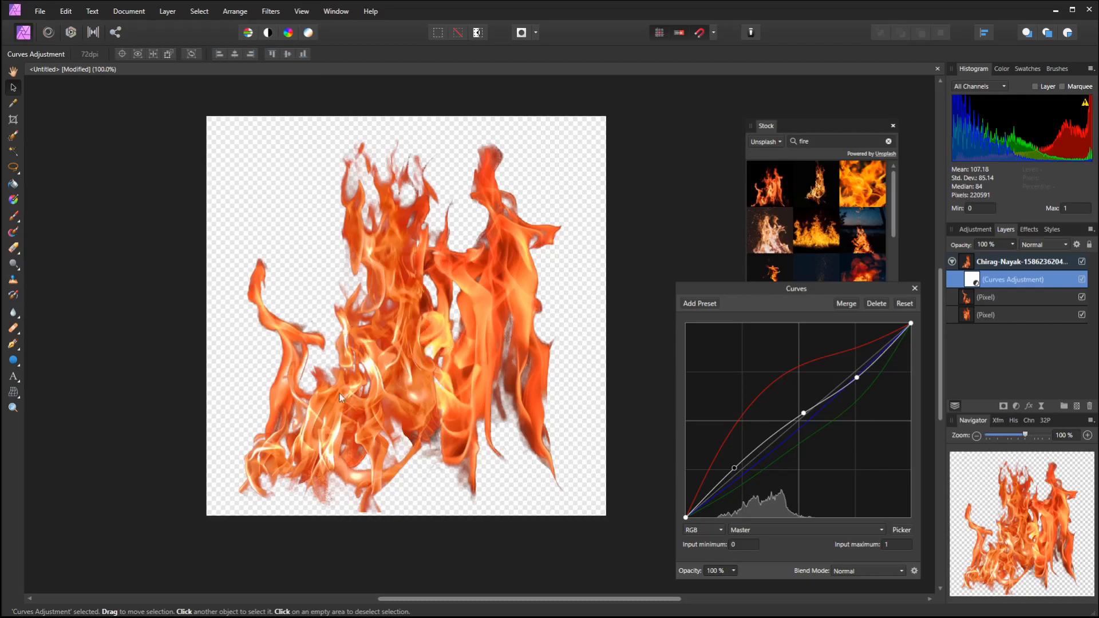
{"action": "left_click", "coordinate": [915, 288]}
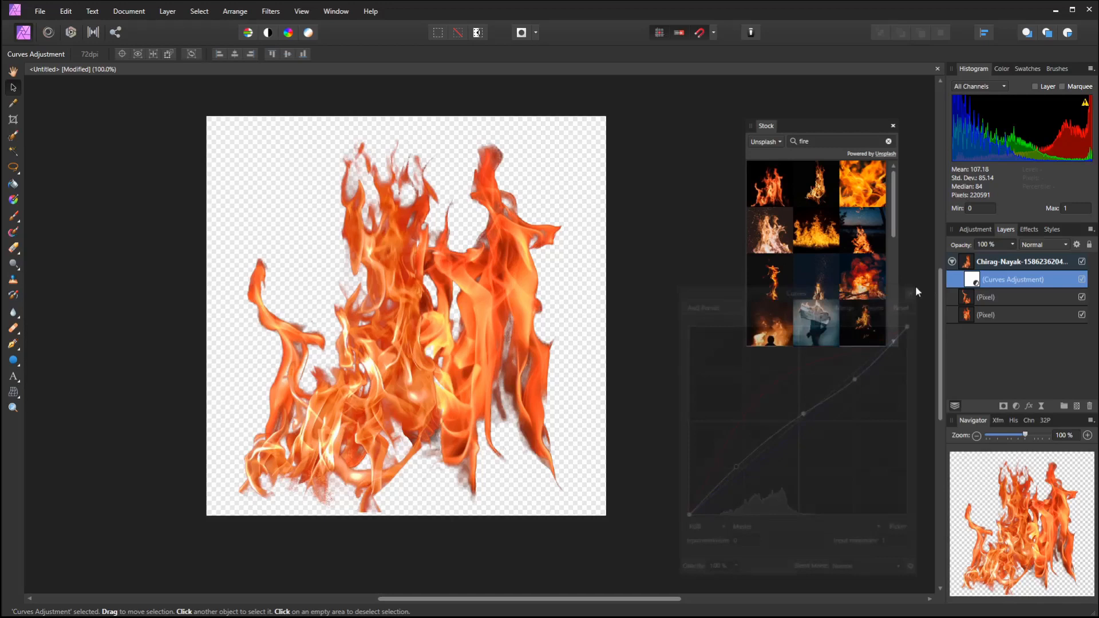
Rasterize and trim the color-corrected flame layer to bake in its Curves adjustment, and deselect it
{"action": "right_click", "coordinate": [1016, 263]}
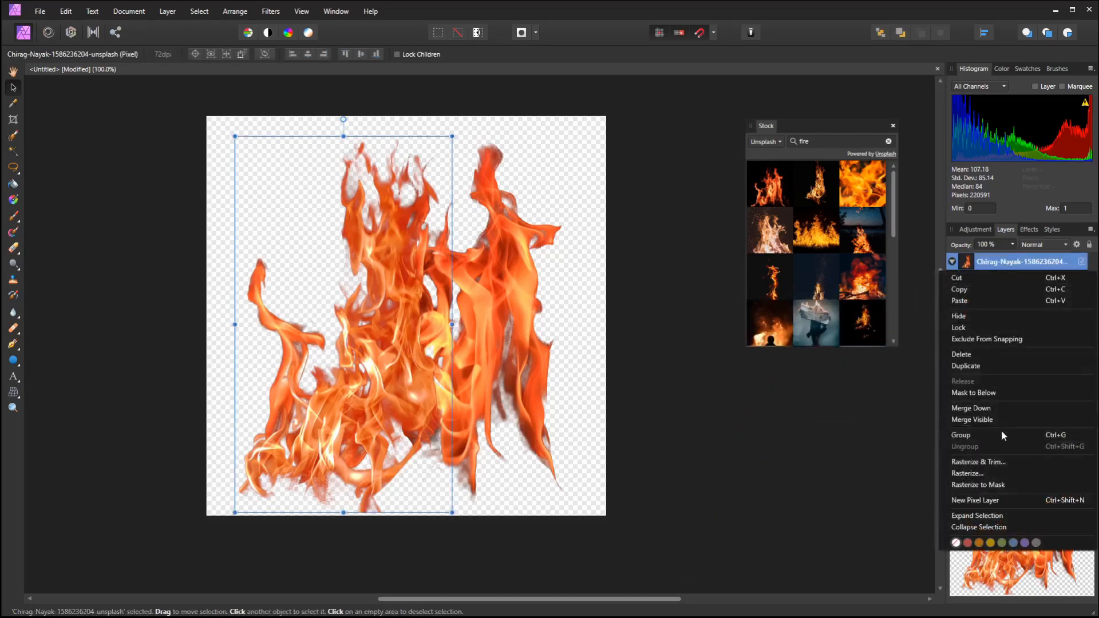
{"action": "left_click", "coordinate": [1000, 462]}
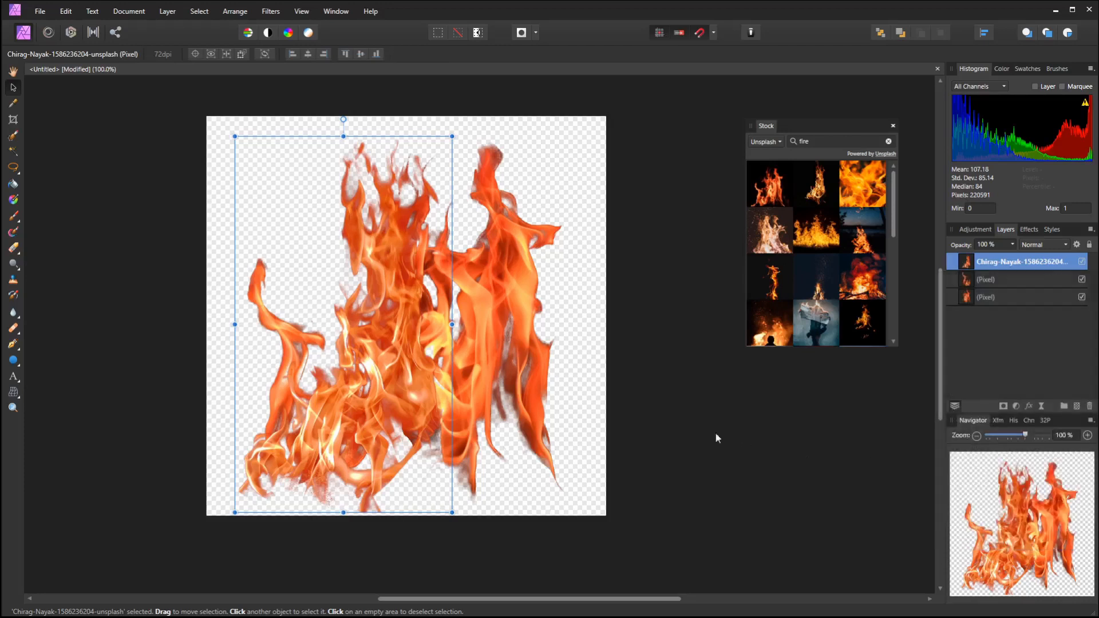
{"action": "left_click", "coordinate": [675, 430]}
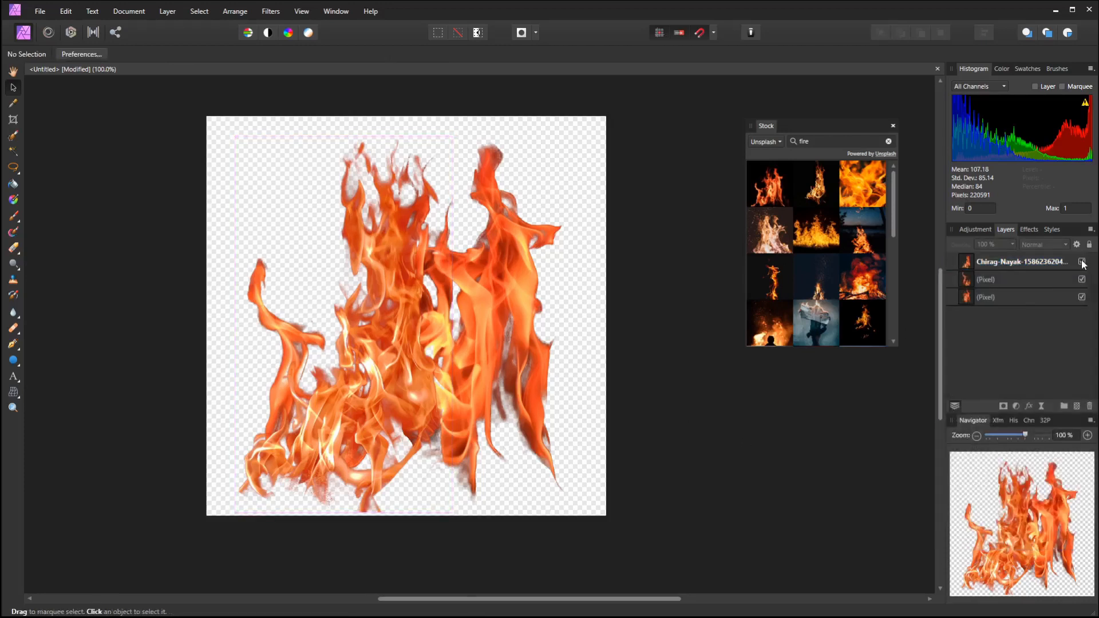
Inspect the three flame layers by hiding them one after another, and restore their visibility
{"action": "left_click", "coordinate": [1081, 261]}
{"action": "left_click", "coordinate": [1082, 280]}
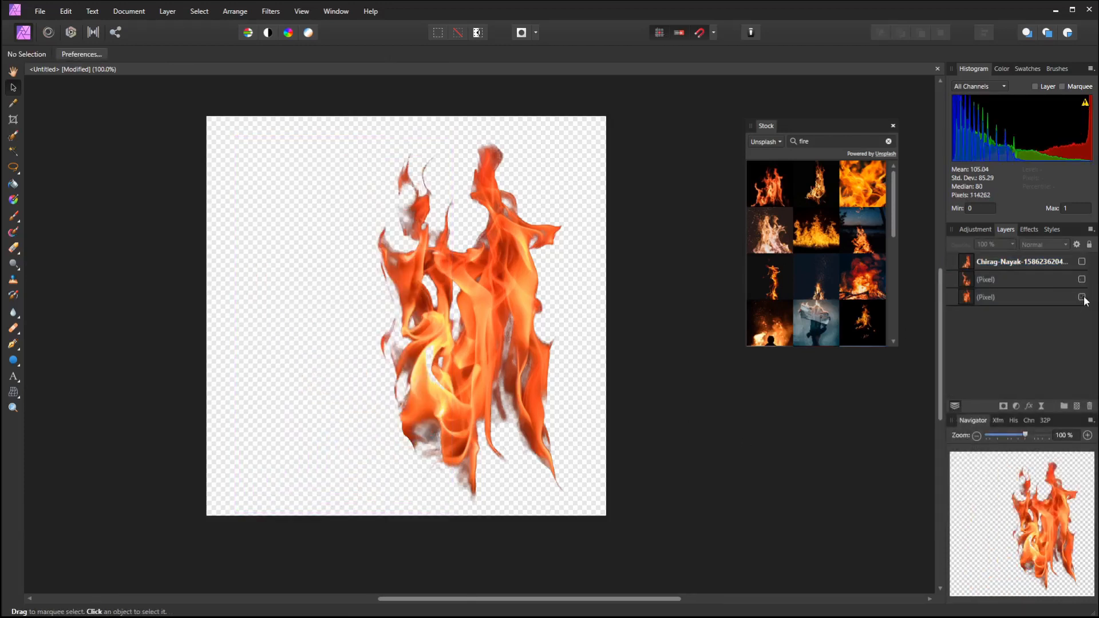
{"action": "left_click", "coordinate": [1081, 297]}
{"action": "left_click", "coordinate": [1081, 297]}
{"action": "left_click", "coordinate": [1082, 279]}
{"action": "left_click", "coordinate": [1082, 262]}
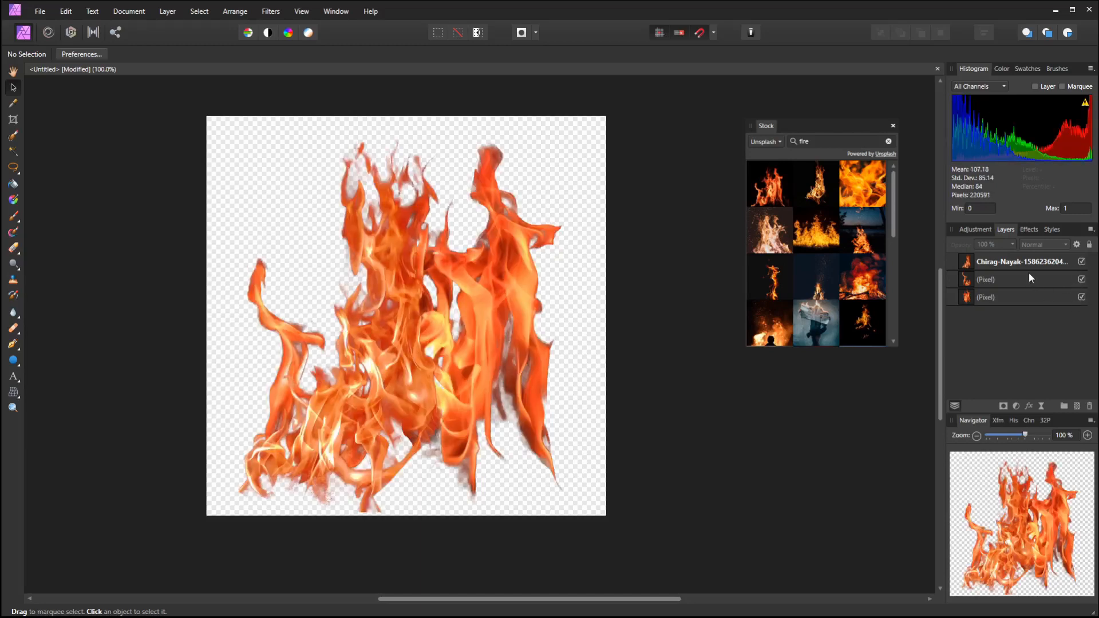
Duplicate all three flame layers, flip the copies horizontally, and deselect them
{"action": "left_click", "coordinate": [371, 387]}
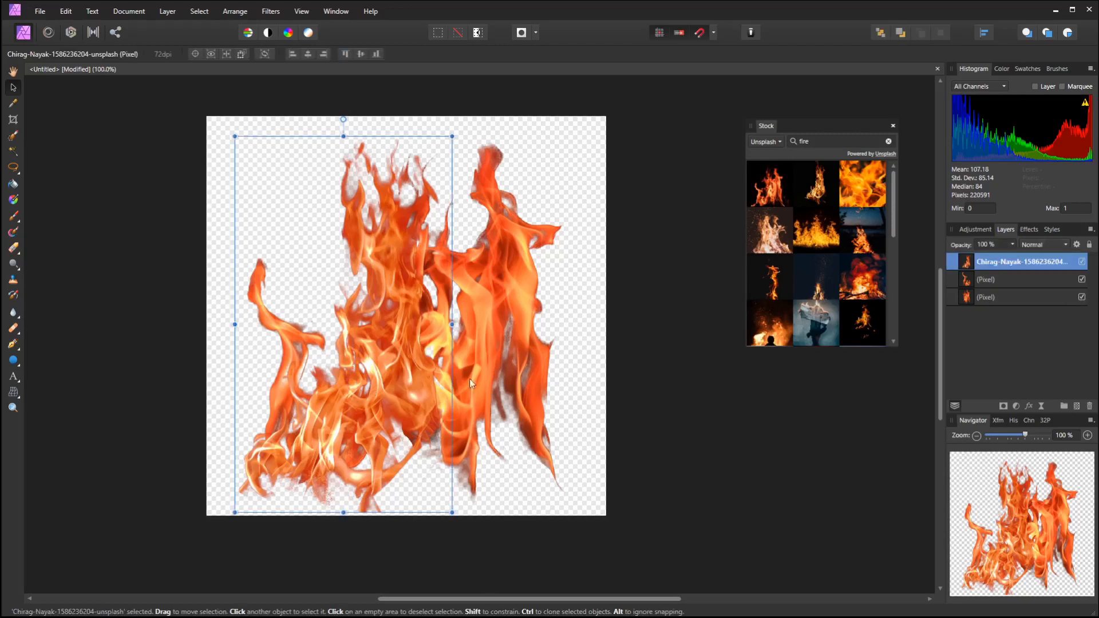
{"action": "left_click", "coordinate": [1034, 263]}
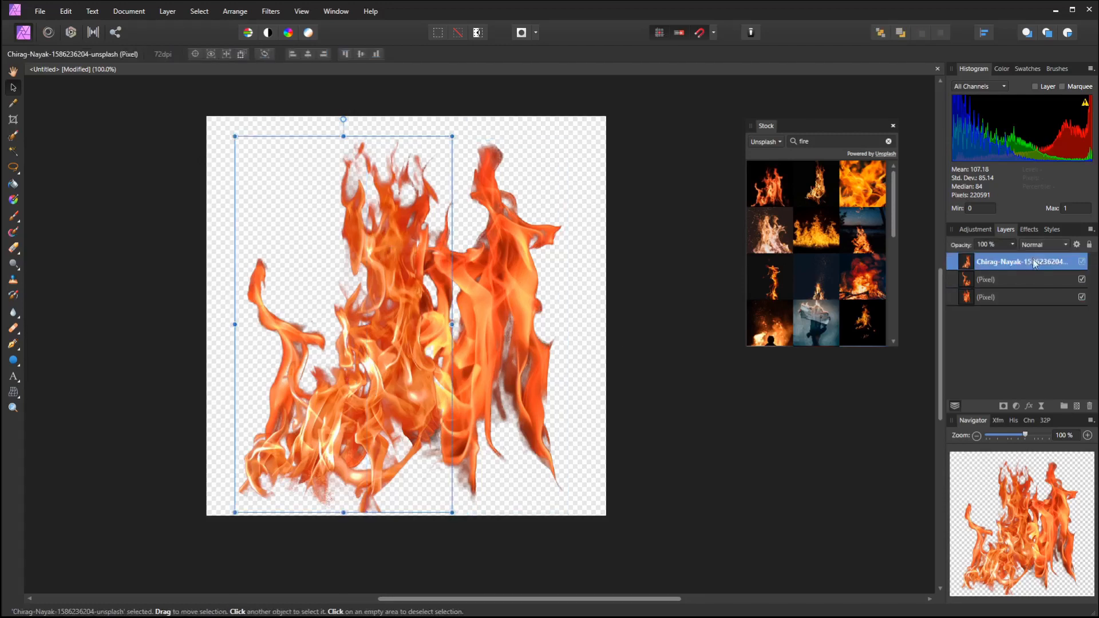
{"action": "left_click", "coordinate": [1009, 298], "text": "shift"}
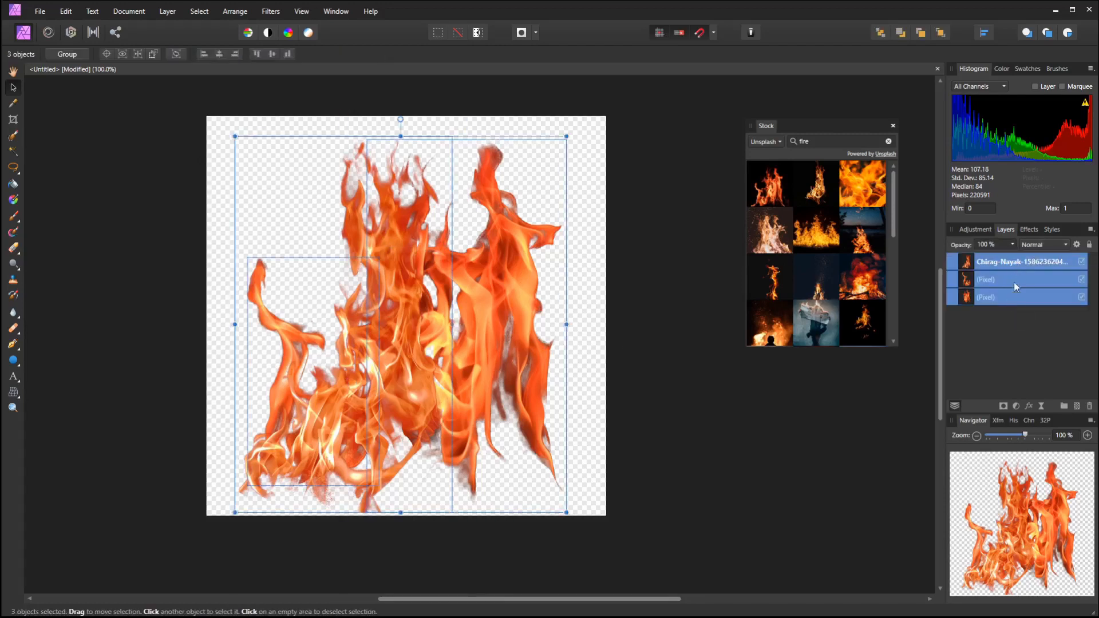
{"action": "key", "text": "ctrl+j"}
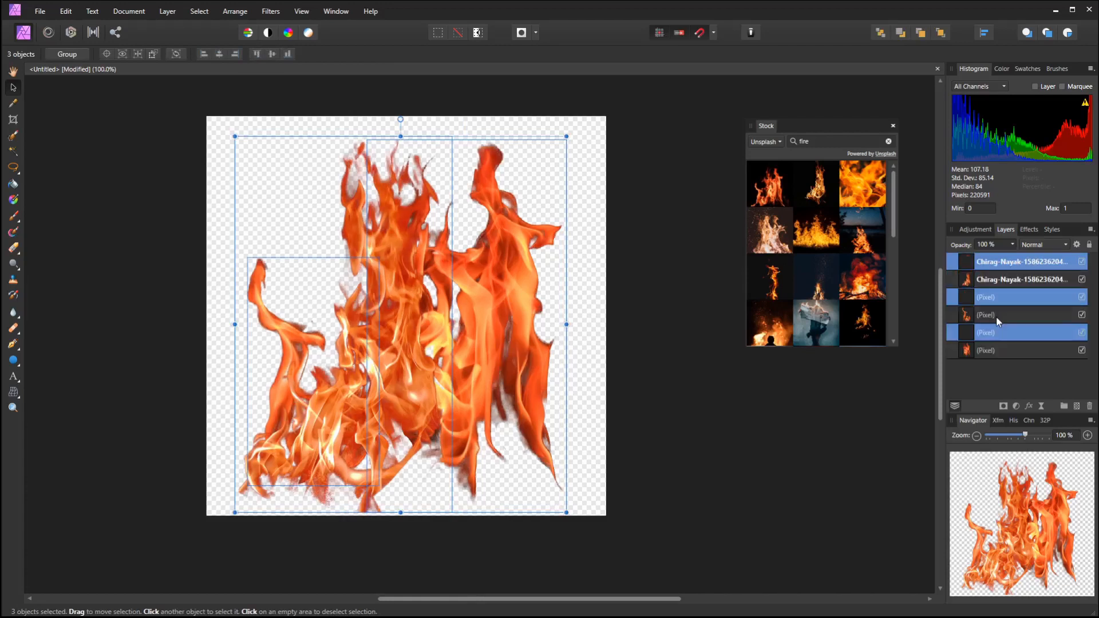
{"action": "left_click", "coordinate": [235, 11]}
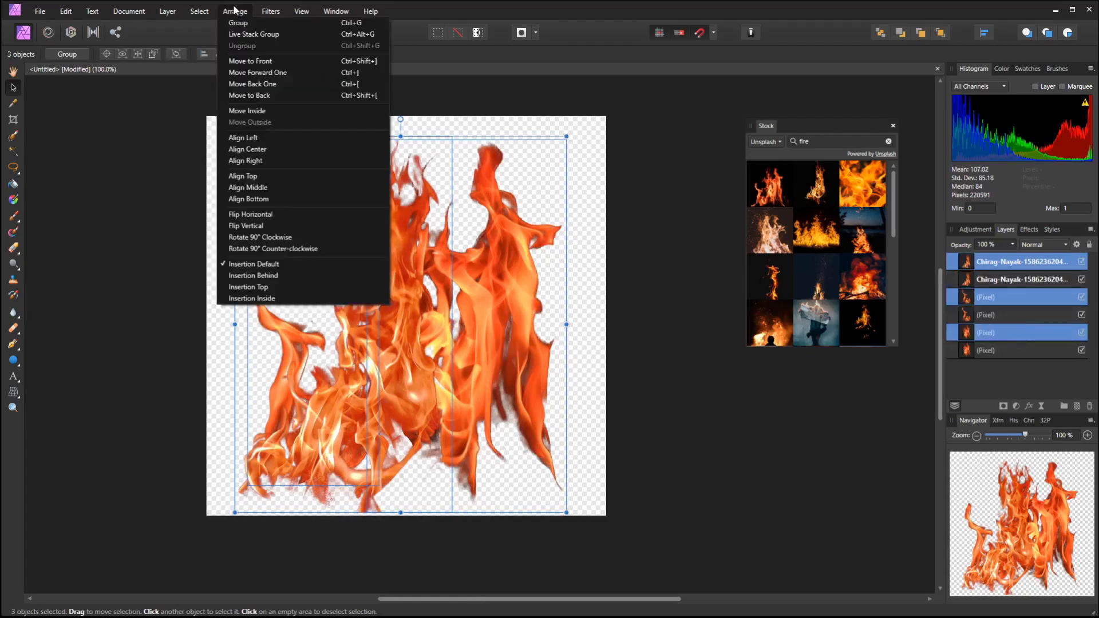
{"action": "left_click", "coordinate": [290, 217]}
{"action": "left_click", "coordinate": [715, 412]}
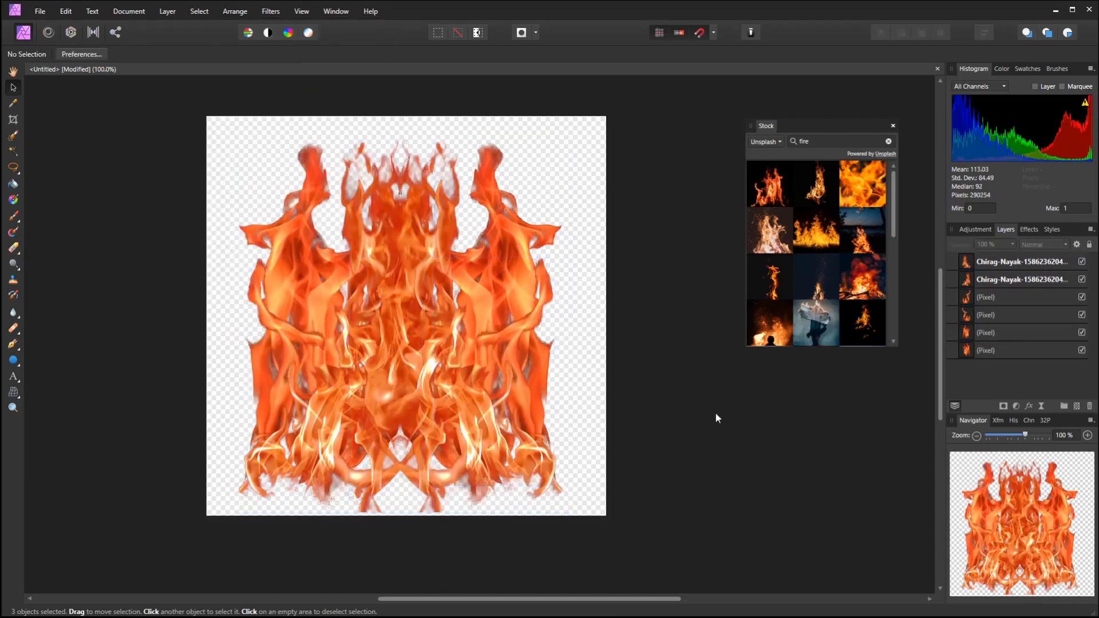
Hide the flame layers one by one and compare the original wide flame with its mirrored copy
{"action": "left_click", "coordinate": [1081, 261]}
{"action": "left_click", "coordinate": [1081, 279]}
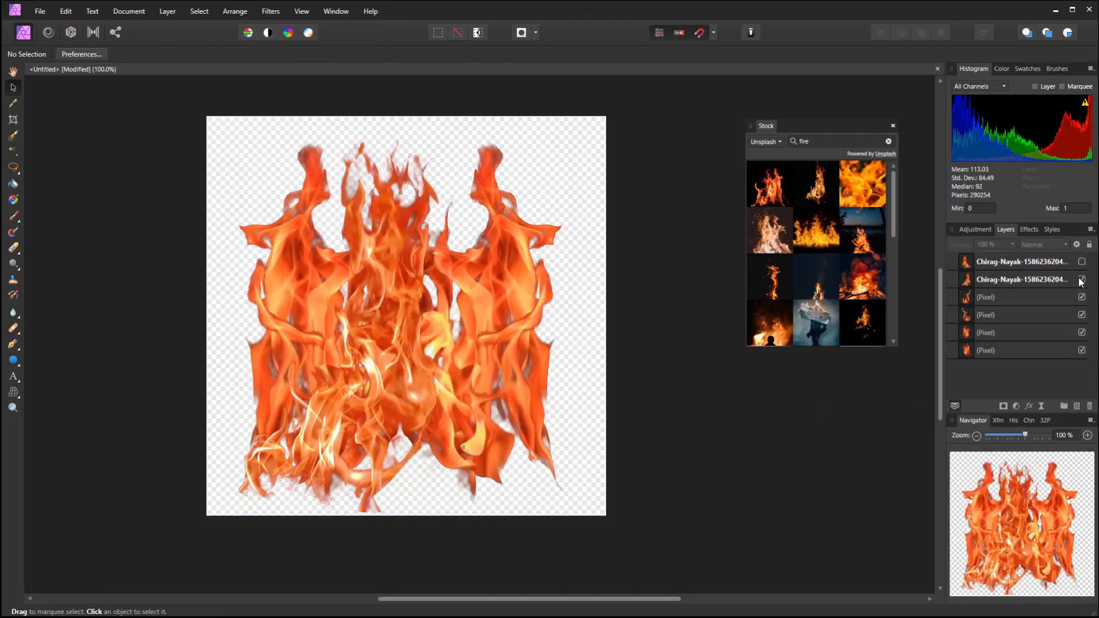
{"action": "left_click", "coordinate": [1081, 297]}
{"action": "left_click", "coordinate": [1081, 315]}
{"action": "left_click", "coordinate": [1081, 332]}
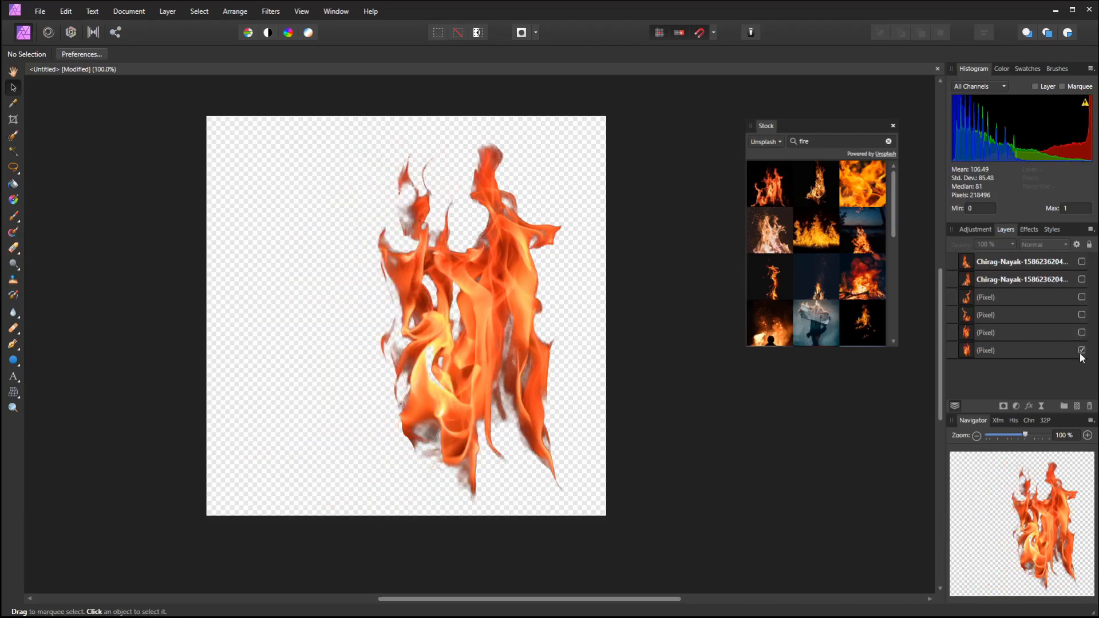
{"action": "left_click", "coordinate": [1080, 350]}
{"action": "left_click", "coordinate": [1081, 350]}
{"action": "left_click", "coordinate": [1081, 350]}
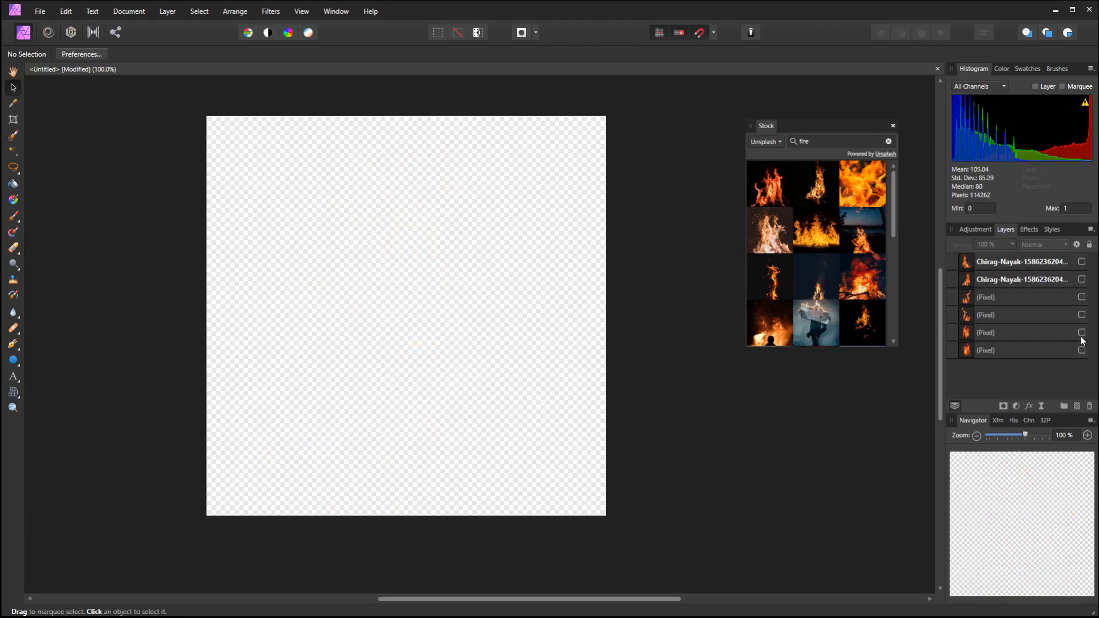
{"action": "left_click", "coordinate": [1081, 333]}
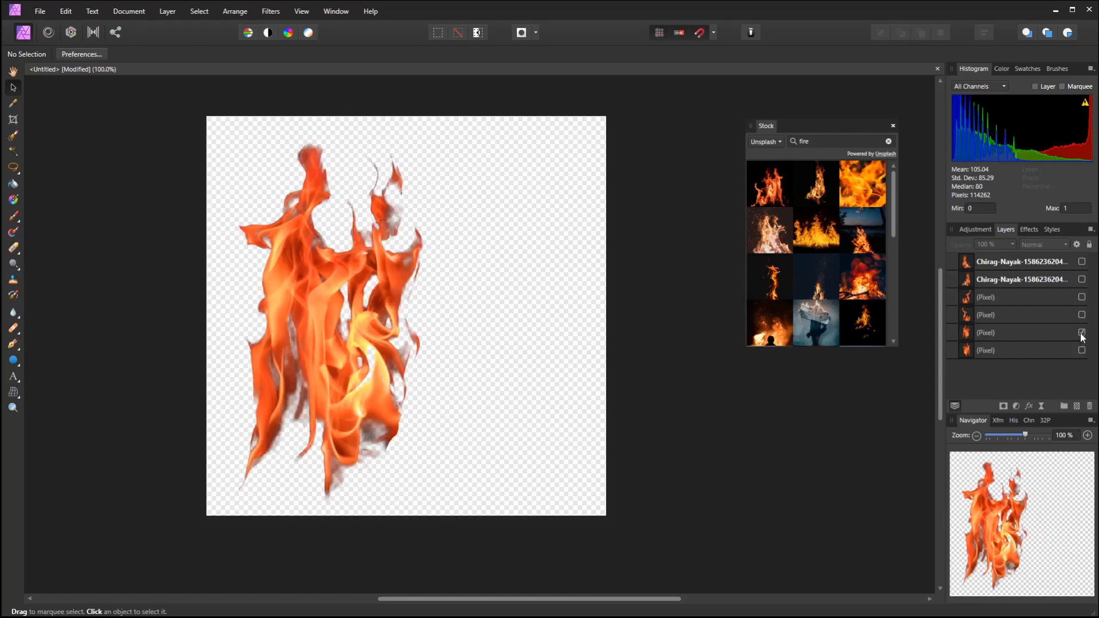
{"action": "left_click", "coordinate": [1081, 333]}
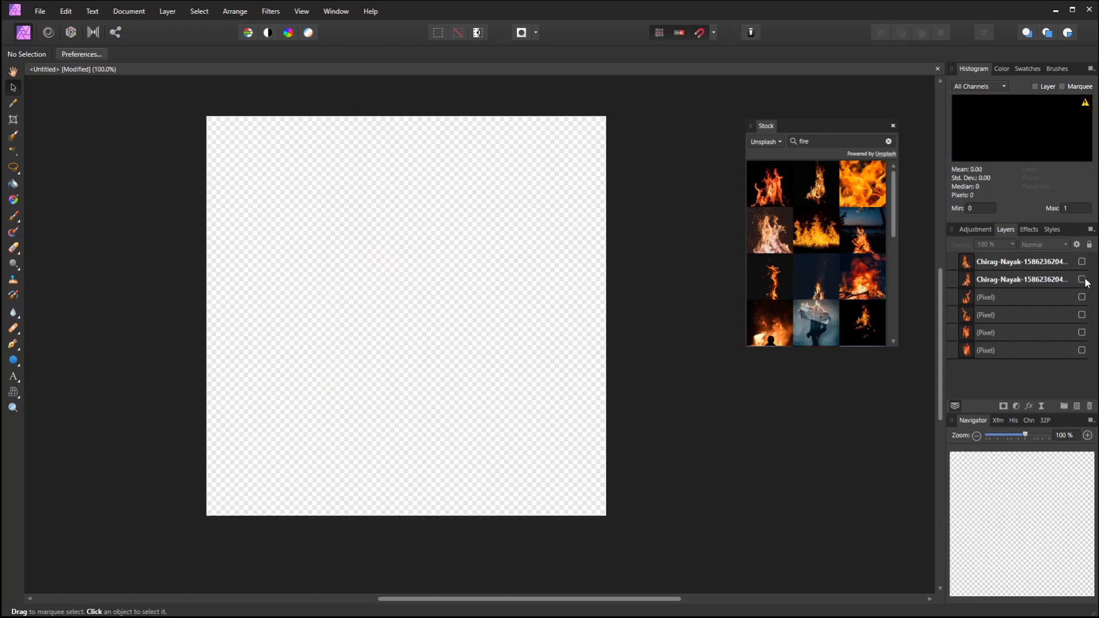
View the tall flame together with its mirrored copy, and make all six flame layers visible again
{"action": "left_click", "coordinate": [1081, 280]}
{"action": "left_click", "coordinate": [1081, 262]}
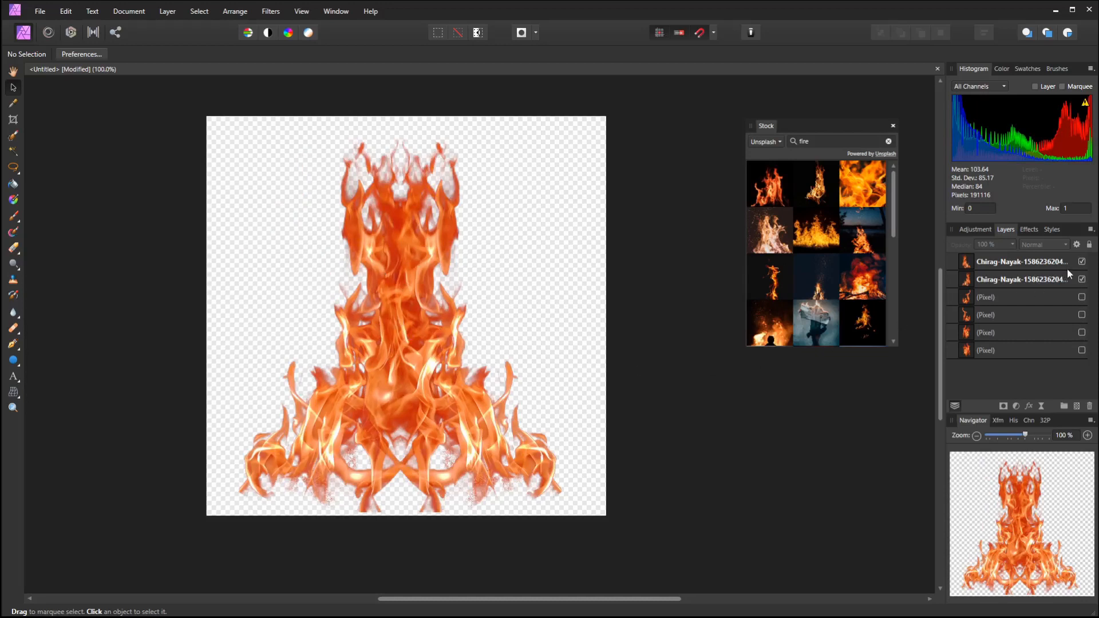
{"action": "left_click", "coordinate": [1081, 261]}
{"action": "left_click", "coordinate": [1082, 280]}
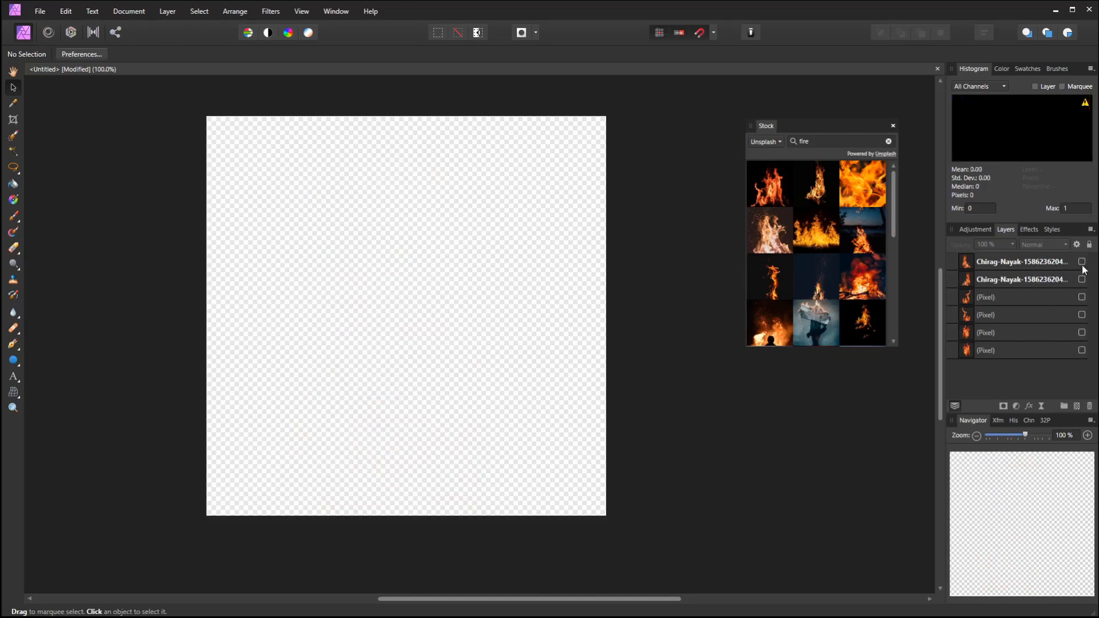
{"action": "left_click", "coordinate": [1055, 268]}
{"action": "left_click", "coordinate": [1037, 352], "text": "shift"}
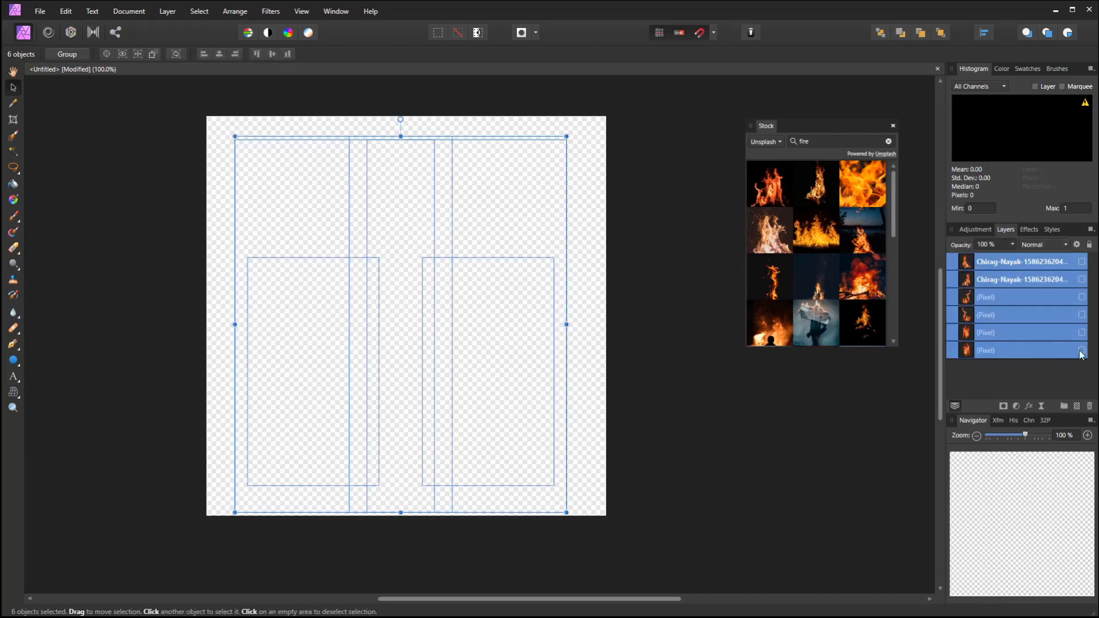
{"action": "left_click", "coordinate": [1081, 350]}
{"action": "left_click", "coordinate": [644, 311]}
Move the wide flame and its mirrored copy inward so they overlap near the canvas center
{"action": "left_click_drag", "start_coordinate": [325, 321], "coordinate": [393, 324]}
{"action": "left_click", "coordinate": [643, 321]}
{"action": "left_click_drag", "start_coordinate": [537, 346], "coordinate": [468, 343]}
Move the small curved flame and its mirrored copy inward behind the tall flames
{"action": "left_click", "coordinate": [283, 417]}
{"action": "left_click_drag", "start_coordinate": [283, 417], "coordinate": [362, 405]}
{"action": "left_click", "coordinate": [523, 434]}
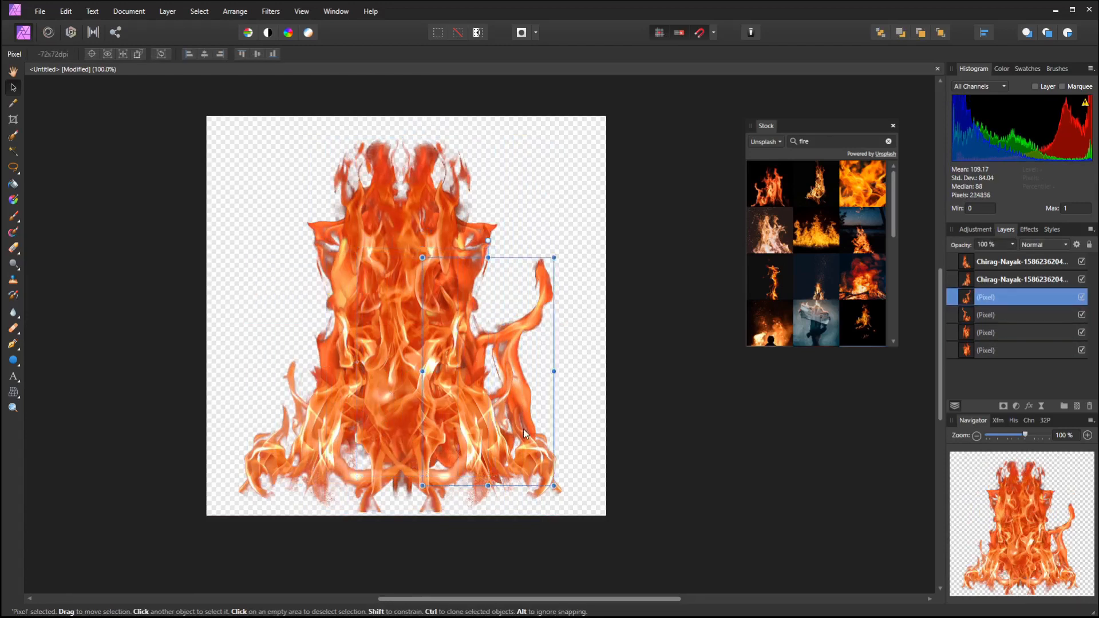
{"action": "left_click_drag", "start_coordinate": [523, 435], "coordinate": [438, 416]}
Move the tall flame and its mirrored copy inward and slightly up, and deselect them
{"action": "left_click", "coordinate": [529, 462]}
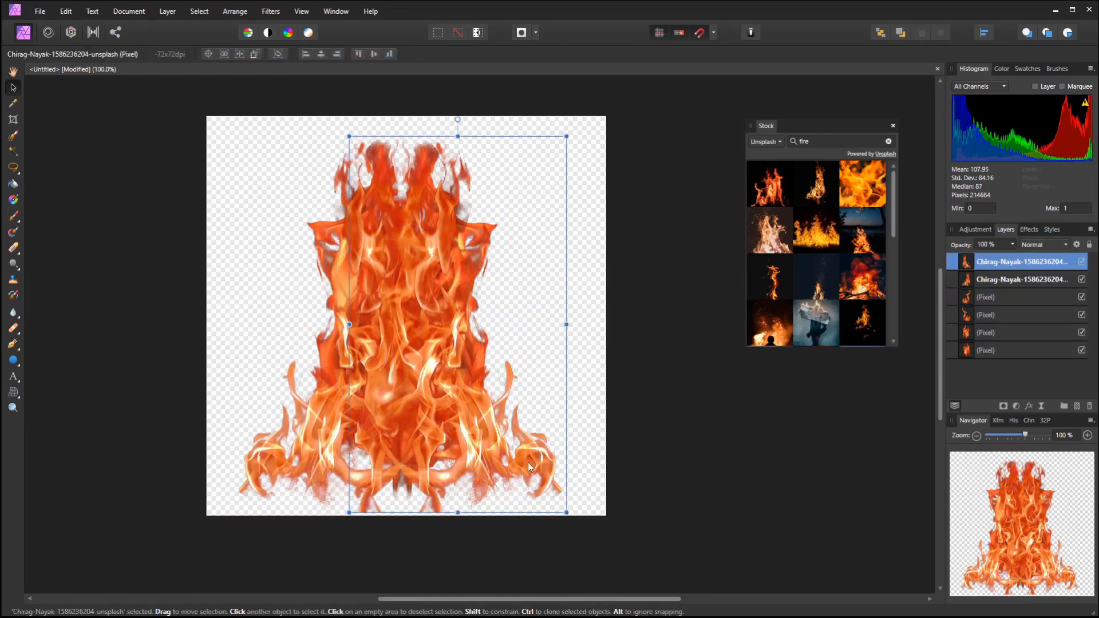
{"action": "left_click_drag", "start_coordinate": [529, 461], "coordinate": [498, 450]}
{"action": "left_click", "coordinate": [275, 471]}
{"action": "left_click", "coordinate": [278, 464]}
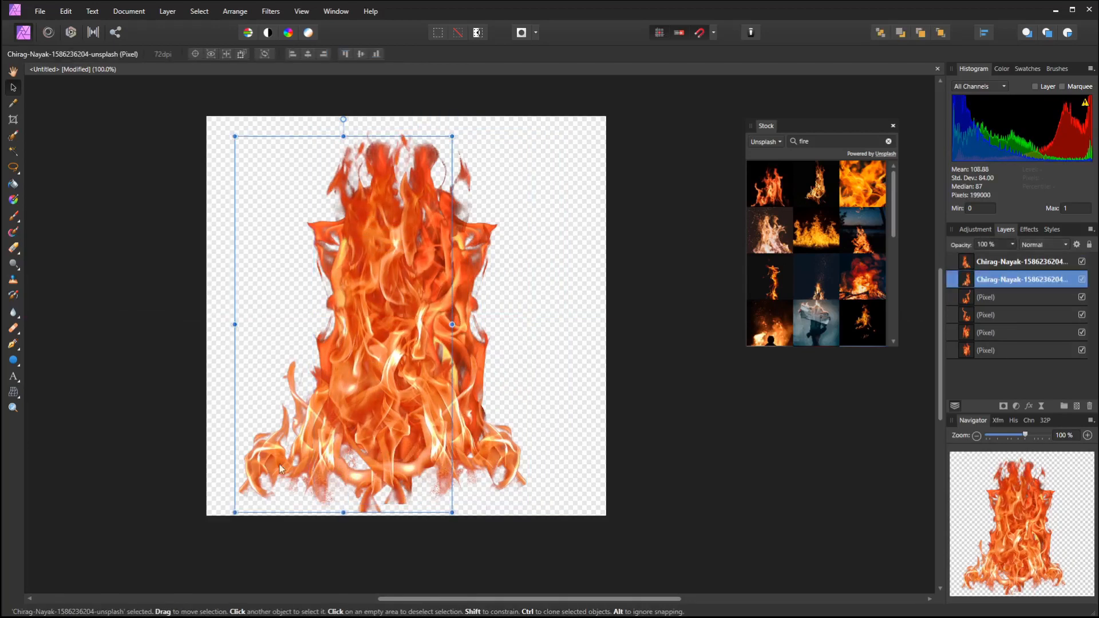
{"action": "left_click_drag", "start_coordinate": [267, 466], "coordinate": [313, 461]}
{"action": "left_click", "coordinate": [650, 498]}
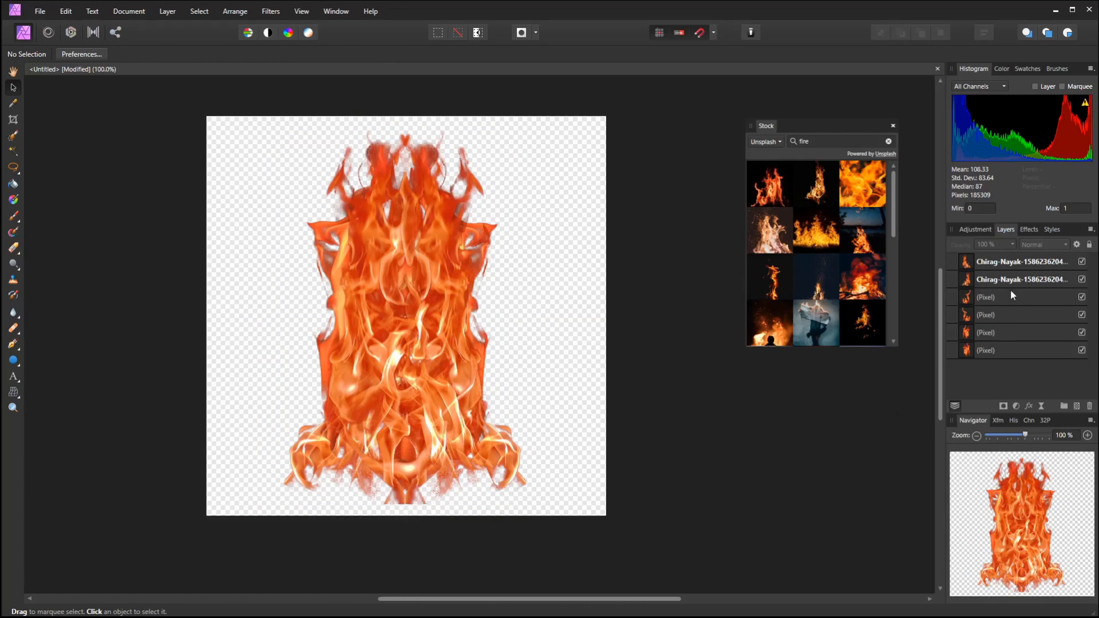
Soften the bottom edges of both tall flame layers with the Erase Brush at 0 % hardness and 123.1 px width
{"action": "left_click", "coordinate": [1016, 263]}
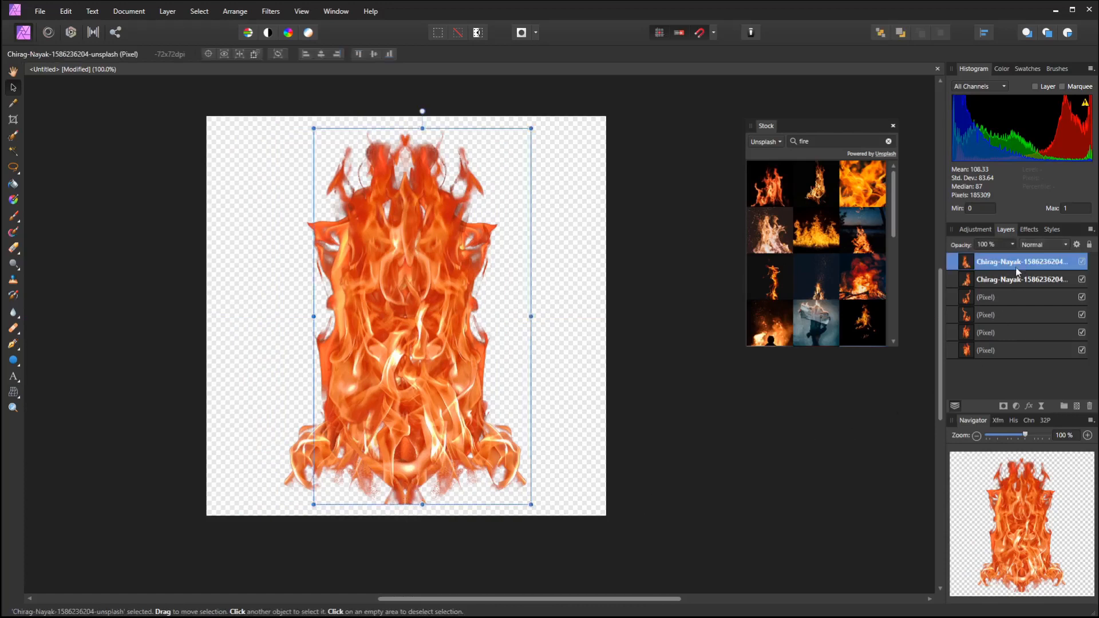
{"action": "left_click", "coordinate": [17, 248]}
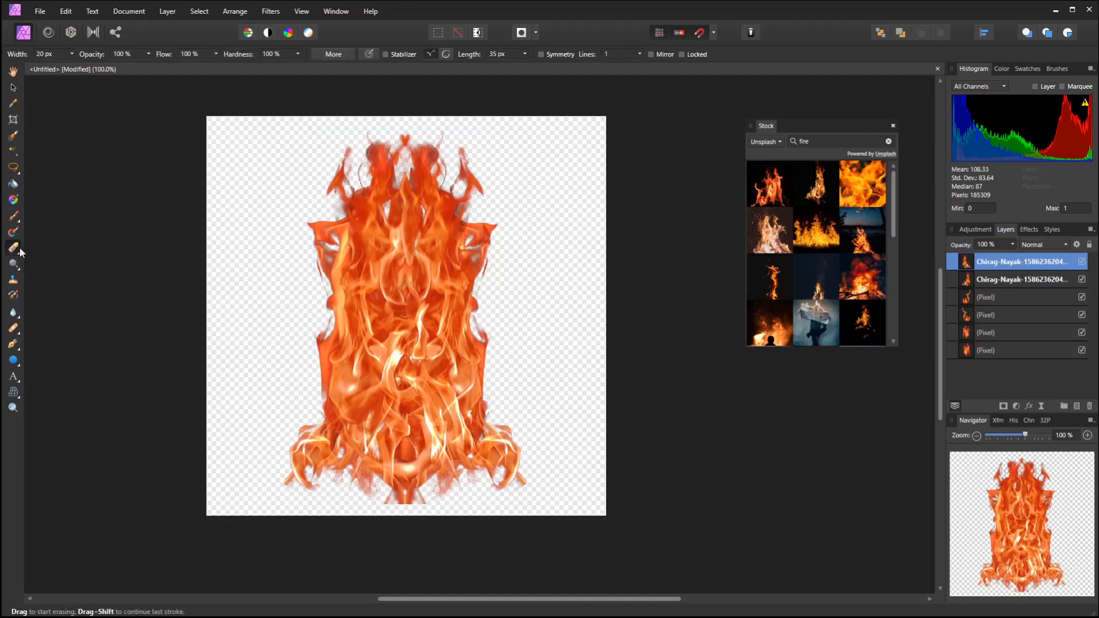
{"action": "left_click", "coordinate": [289, 55]}
{"action": "left_click_drag", "start_coordinate": [298, 54], "coordinate": [246, 77]}
{"action": "key", "text": "bracketright"}
{"action": "key", "text": "bracketright"}
{"action": "key", "text": "bracketright"}
{"action": "key", "text": "bracketright"}
{"action": "key", "text": "bracketright"}
{"action": "key", "text": "bracketright"}
{"action": "key", "text": "bracketright"}
{"action": "key", "text": "bracketright"}
{"action": "key", "text": "bracketright"}
{"action": "key", "text": "bracketright"}
{"action": "key", "text": "bracketright"}
{"action": "key", "text": "bracketright"}
{"action": "left_click_drag", "start_coordinate": [386, 494], "coordinate": [405, 500]}
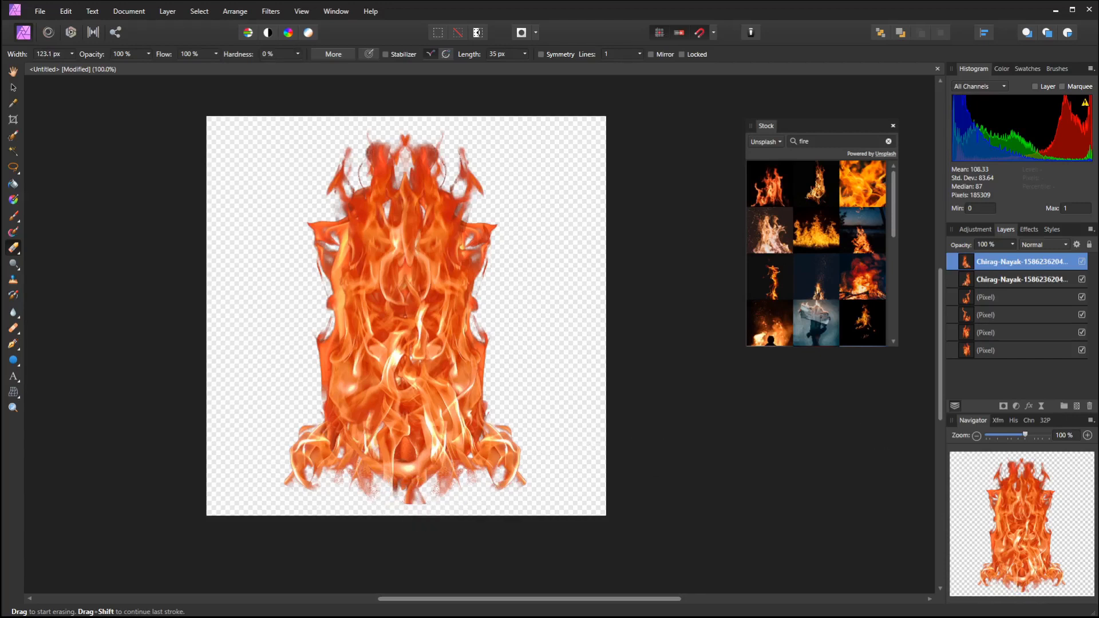
{"action": "left_click", "coordinate": [1037, 285]}
{"action": "mouse_move", "coordinate": [420, 512]}
{"action": "left_mouse_down"}
{"action": "mouse_move", "coordinate": [418, 492]}
{"action": "mouse_move", "coordinate": [410, 505]}
{"action": "left_mouse_up"}
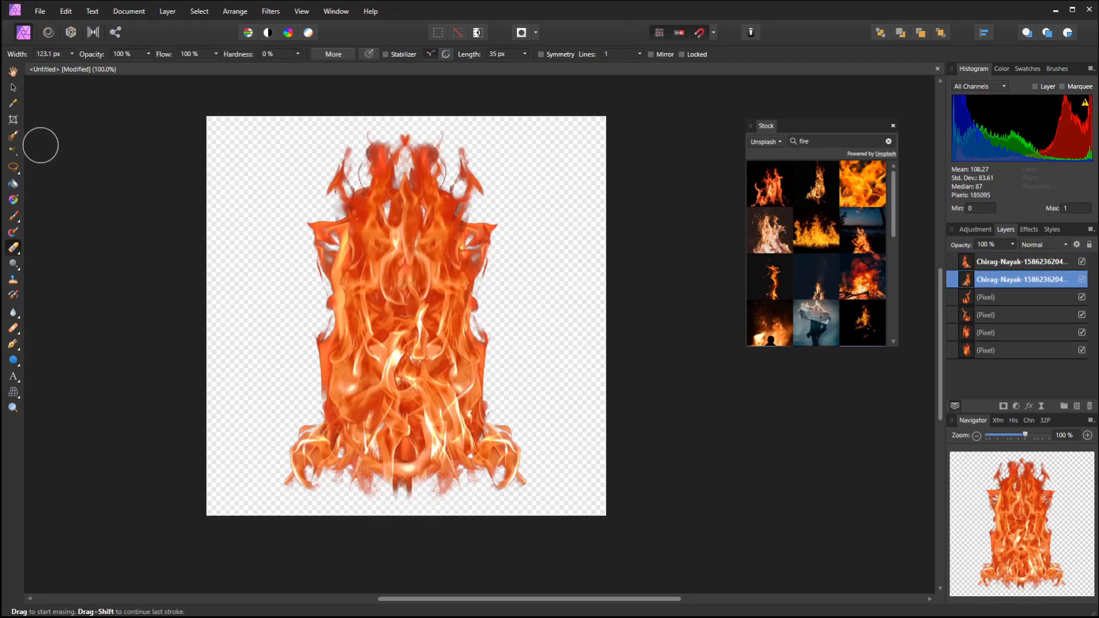
Crop the empty canvas on both sides of the flames, making the document 459 × 700 px
{"action": "left_click", "coordinate": [13, 119]}
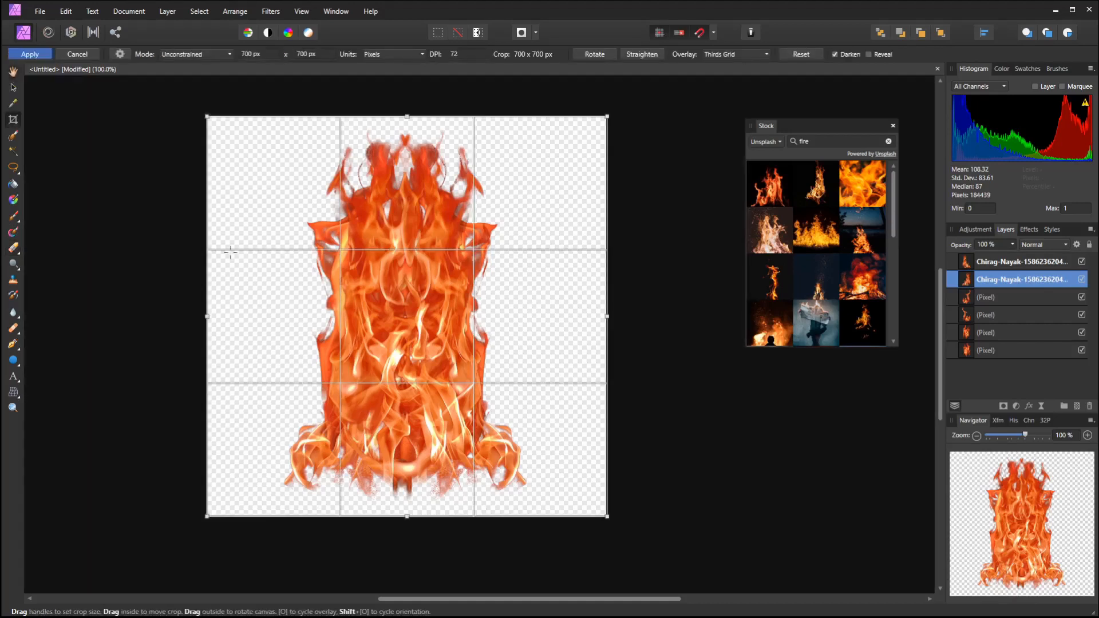
{"action": "left_click_drag", "start_coordinate": [207, 316], "coordinate": [276, 315]}
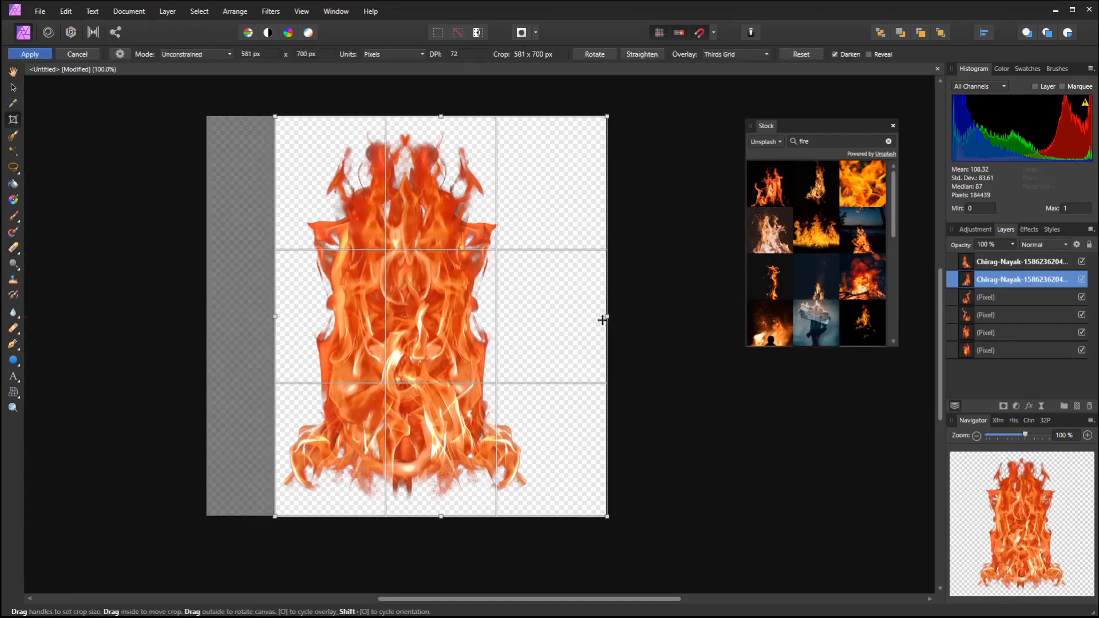
{"action": "left_click_drag", "start_coordinate": [607, 315], "coordinate": [537, 318]}
{"action": "key", "text": "Return"}
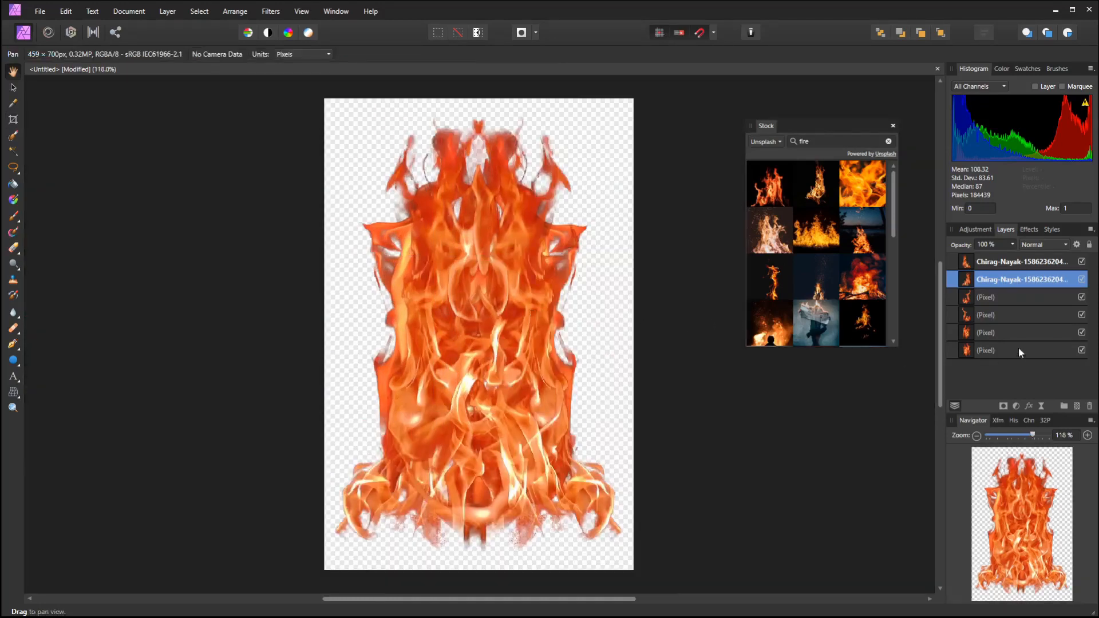
Hide every flame layer except the original wide flame at the bottom of the layer stack
{"action": "left_click", "coordinate": [1064, 261]}
{"action": "left_click", "coordinate": [1042, 337], "text": "shift"}
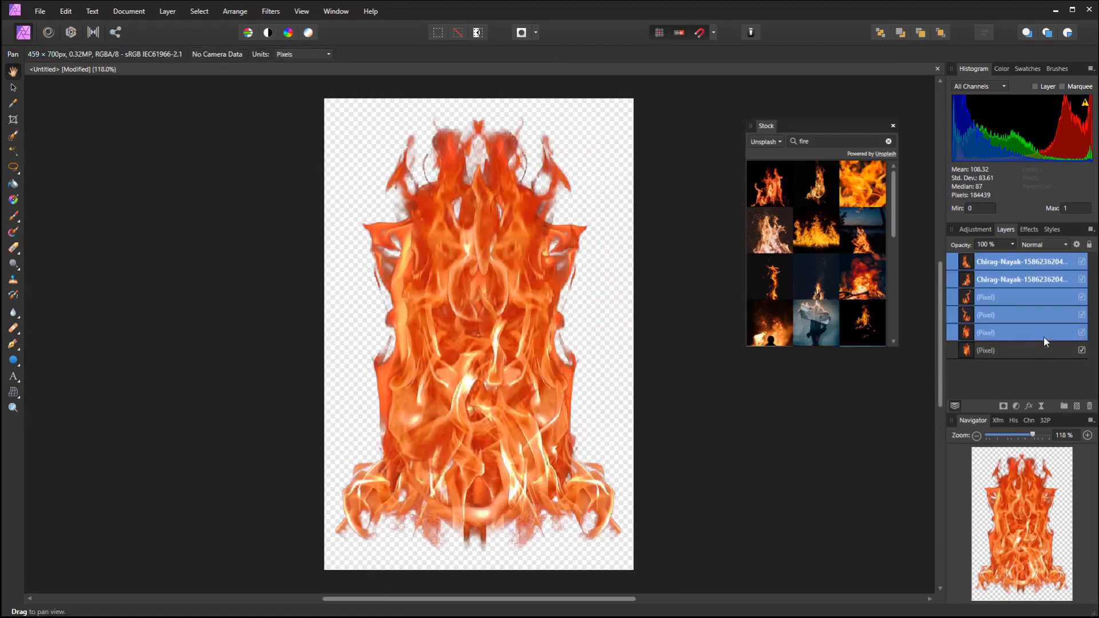
{"action": "left_click", "coordinate": [1081, 333]}
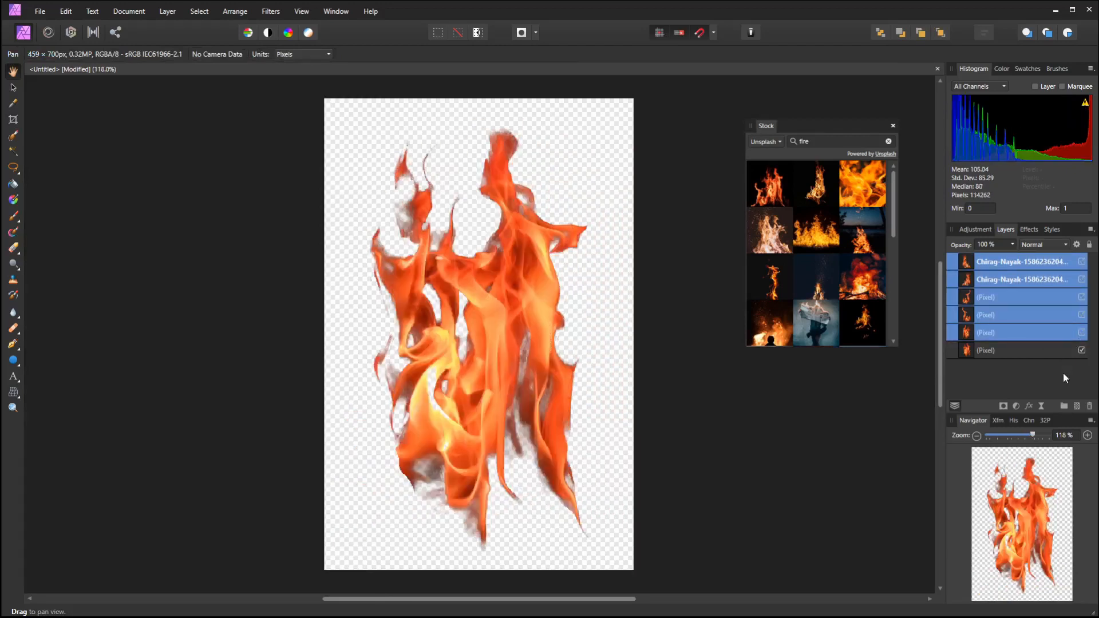
{"action": "left_click", "coordinate": [1036, 352]}
{"action": "key", "text": "ctrl+1"}
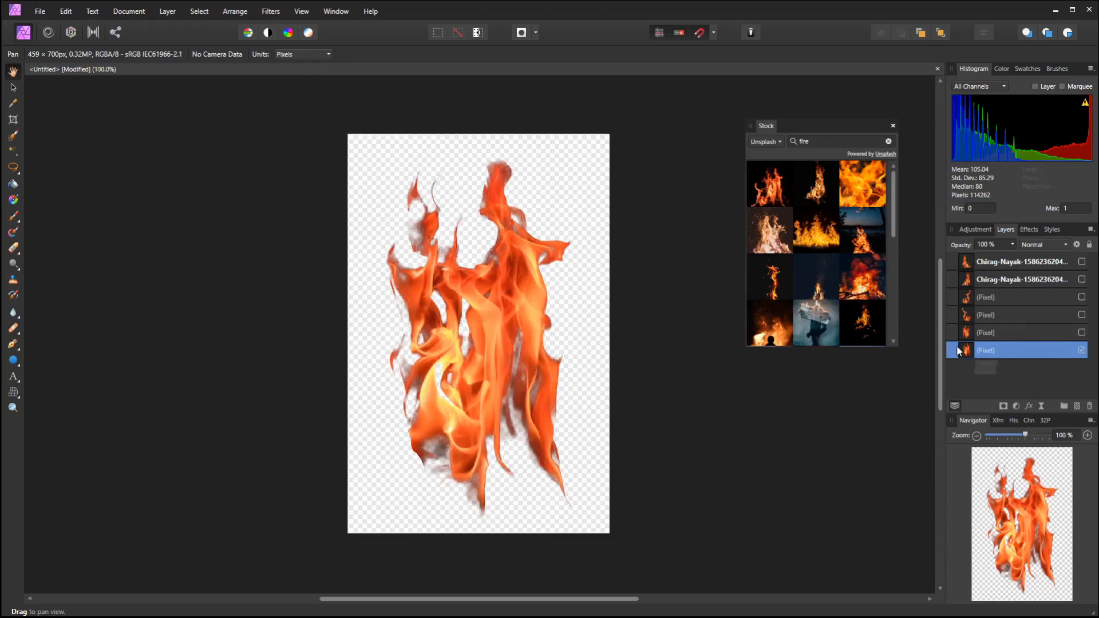
{"action": "left_click", "coordinate": [1001, 334]}
{"action": "left_click", "coordinate": [1004, 317]}
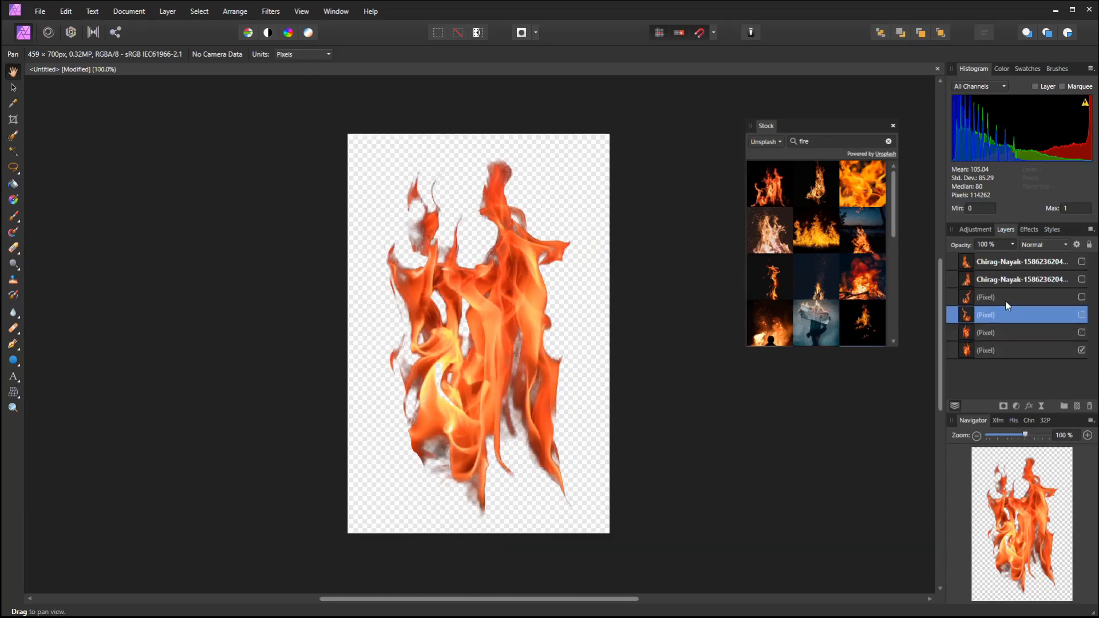
{"action": "left_click", "coordinate": [1006, 298]}
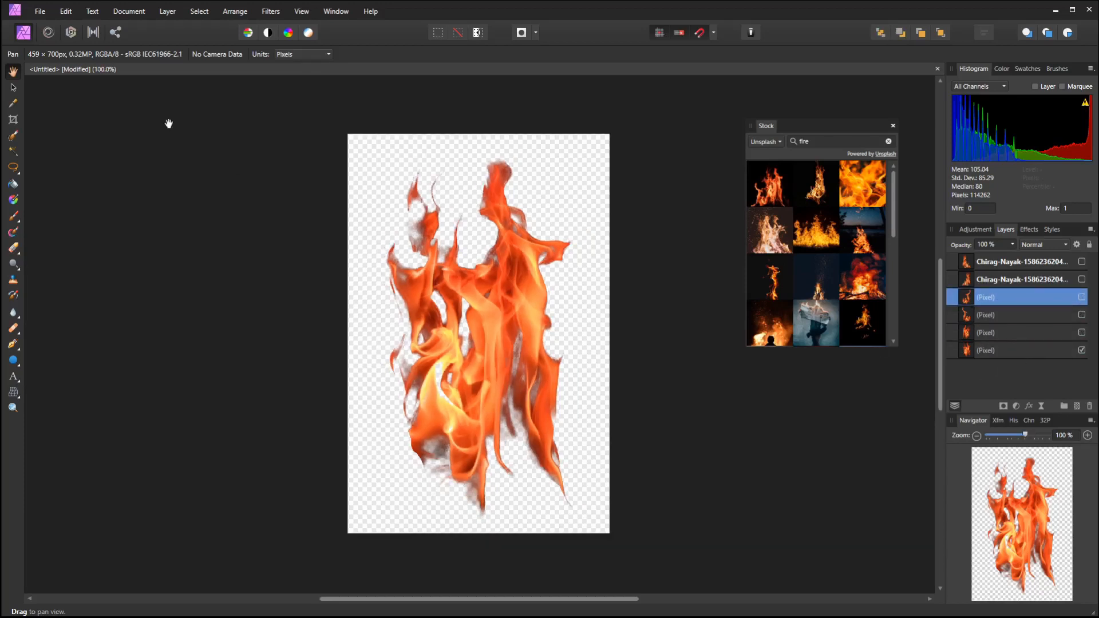
Try to export the visible flame as a 459 × 700 px PNG into the fireBrush folder
{"action": "left_click", "coordinate": [44, 10]}
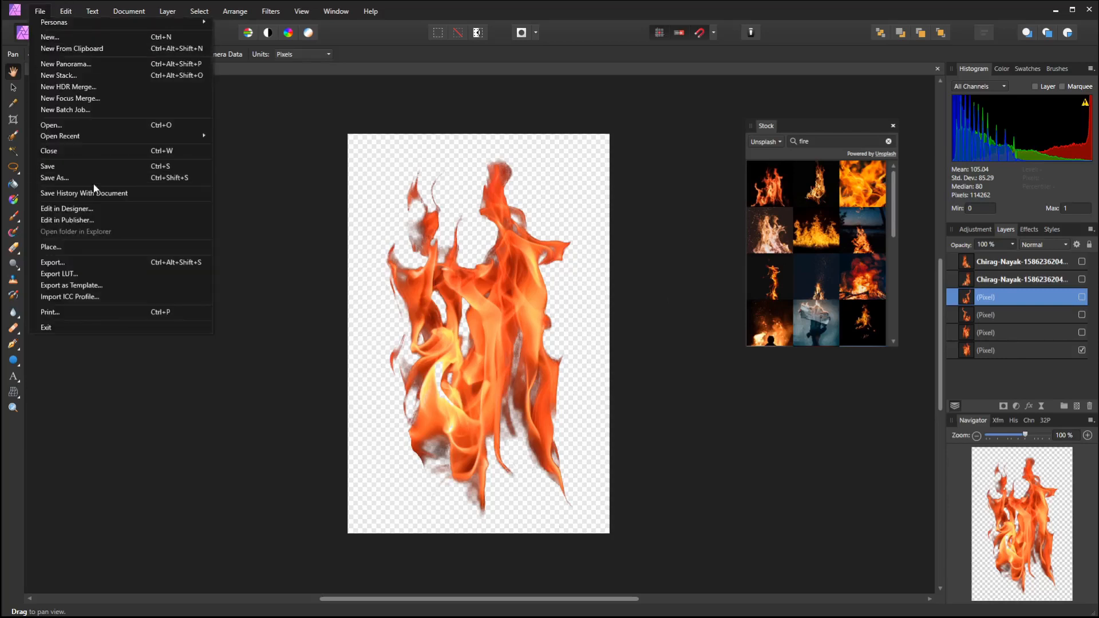
{"action": "left_click", "coordinate": [91, 261]}
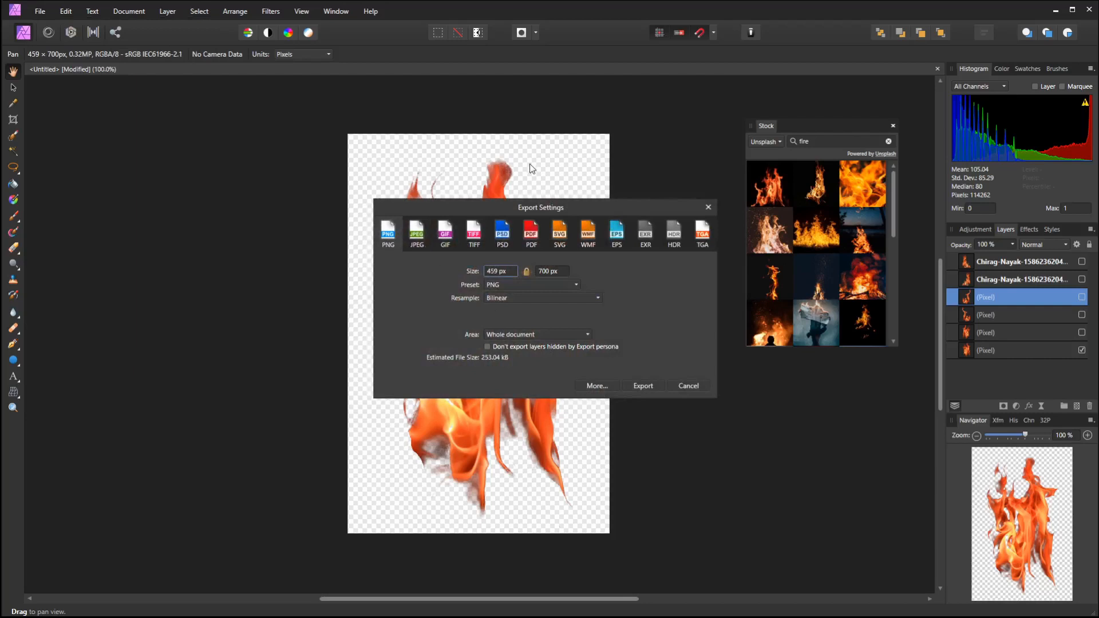
{"action": "left_click", "coordinate": [648, 384]}
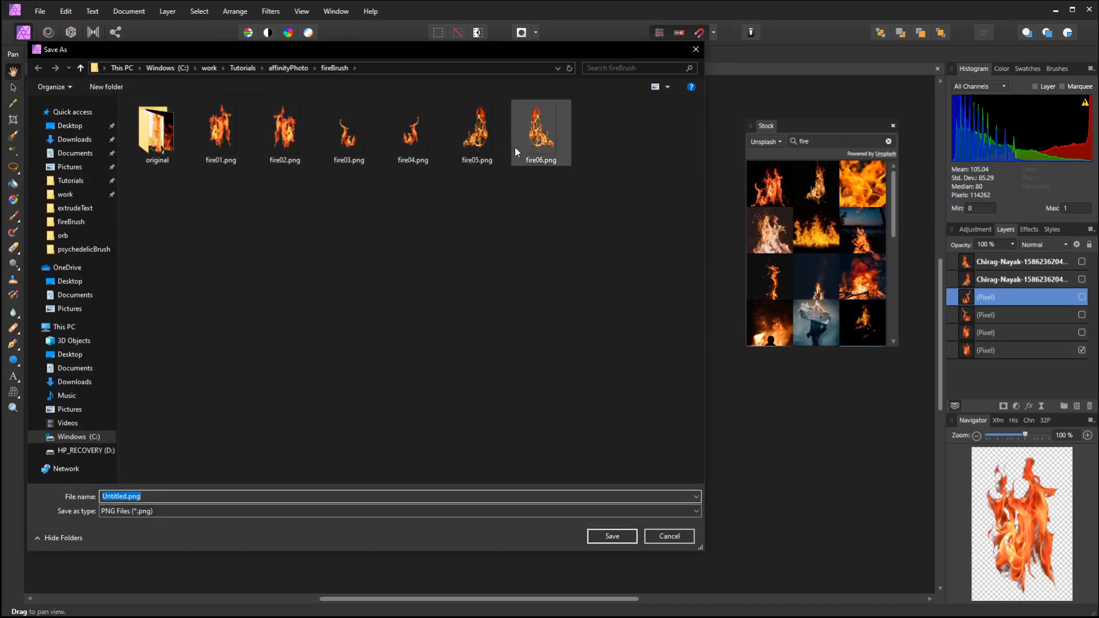
{"action": "left_click", "coordinate": [670, 537]}
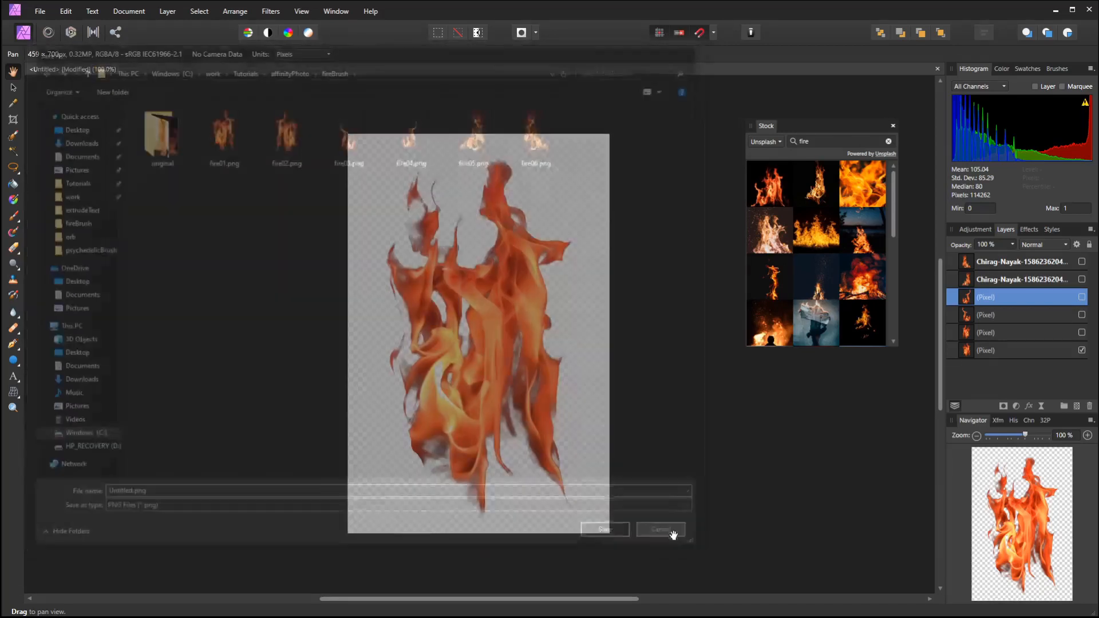
Hide the original wide flame and show only its mirrored copy
{"action": "left_click", "coordinate": [1082, 351]}
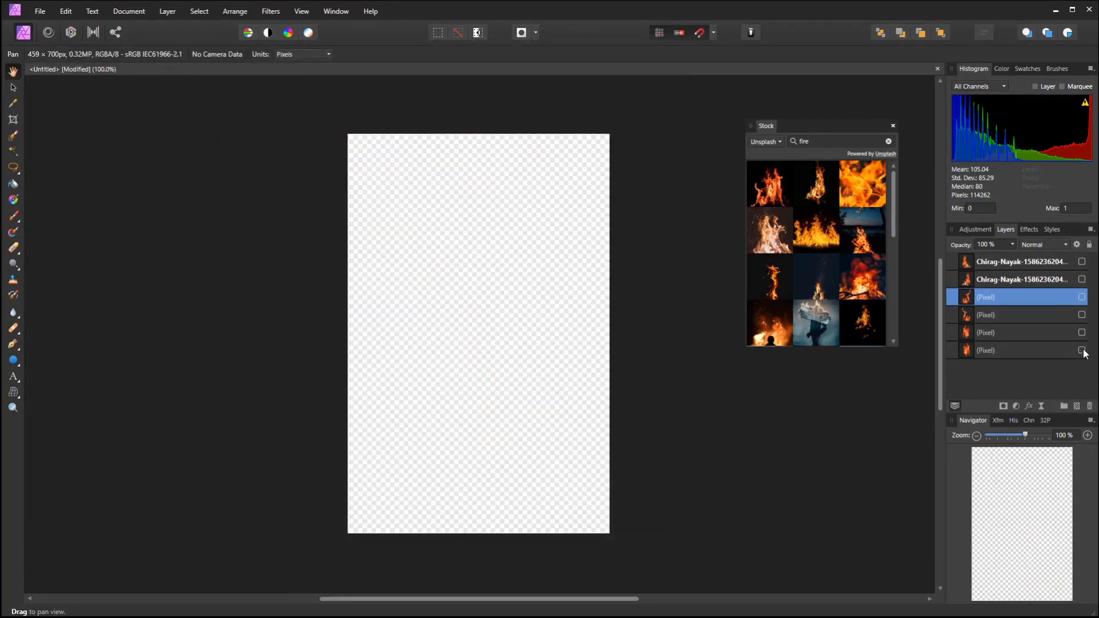
{"action": "left_click", "coordinate": [1081, 332]}
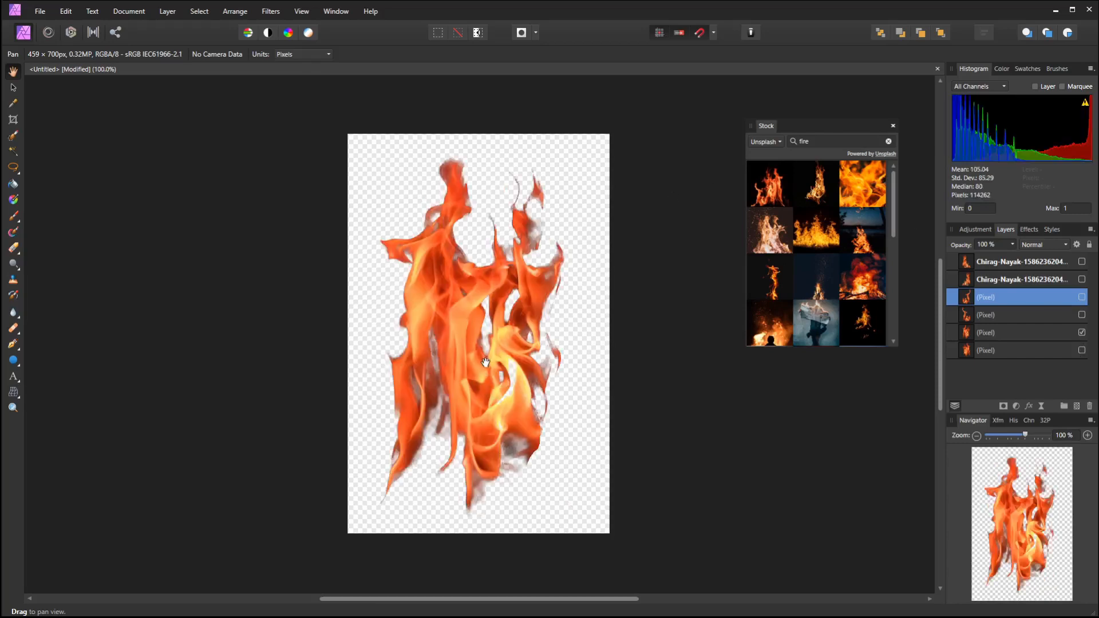